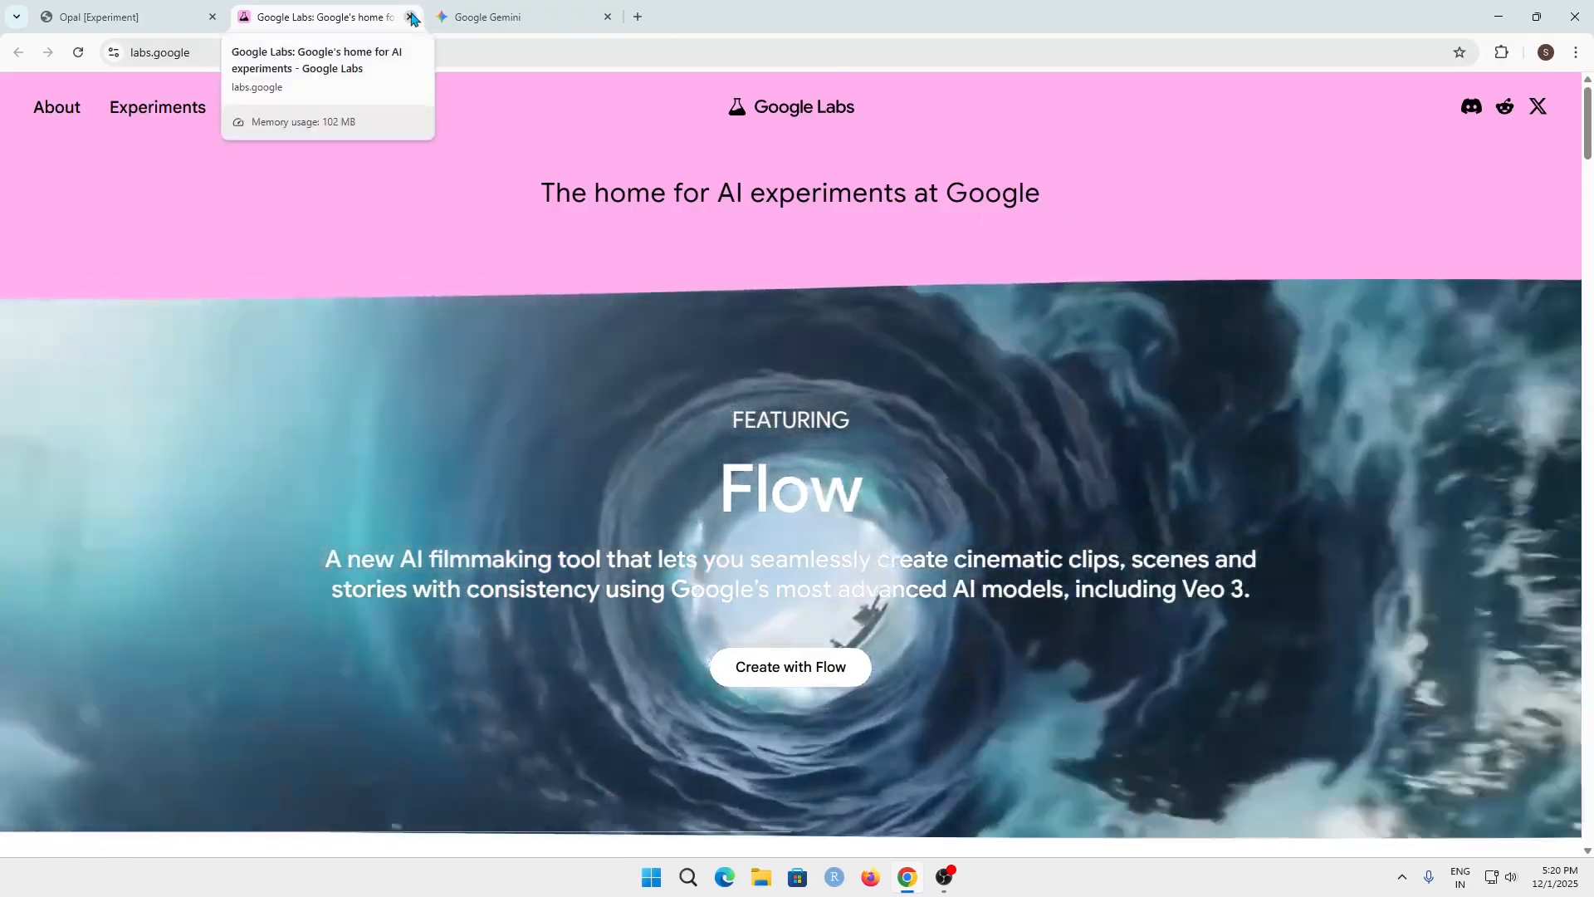
Close the Google Labs page and examine the introduction and example workflow on the Opal landing page
left_click(410, 16)
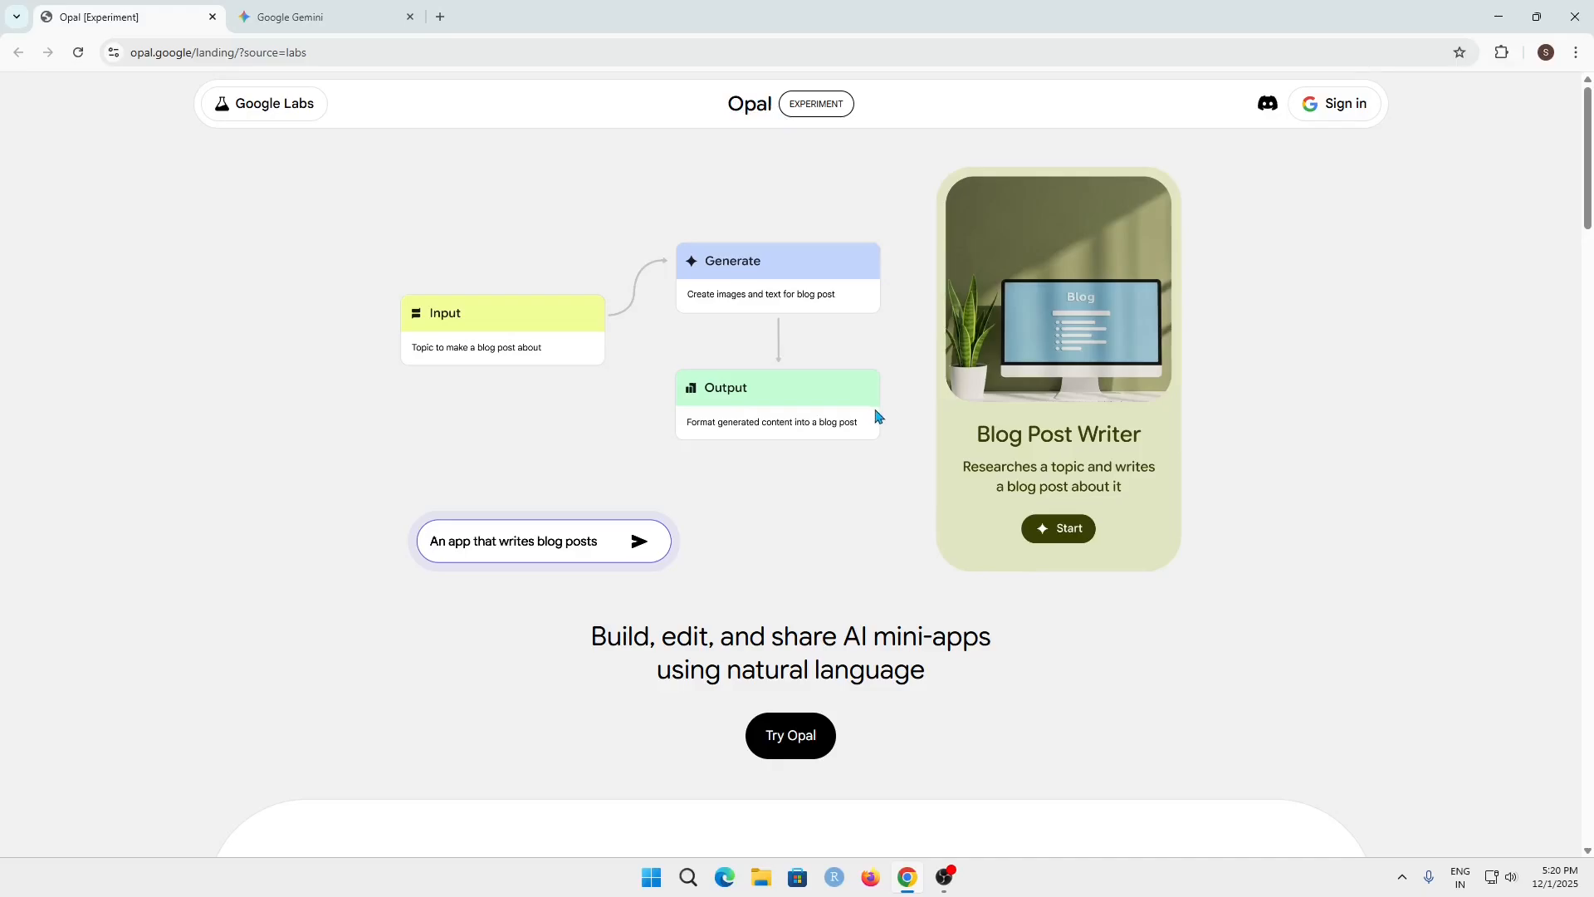
scroll(879, 460, "down", 2)
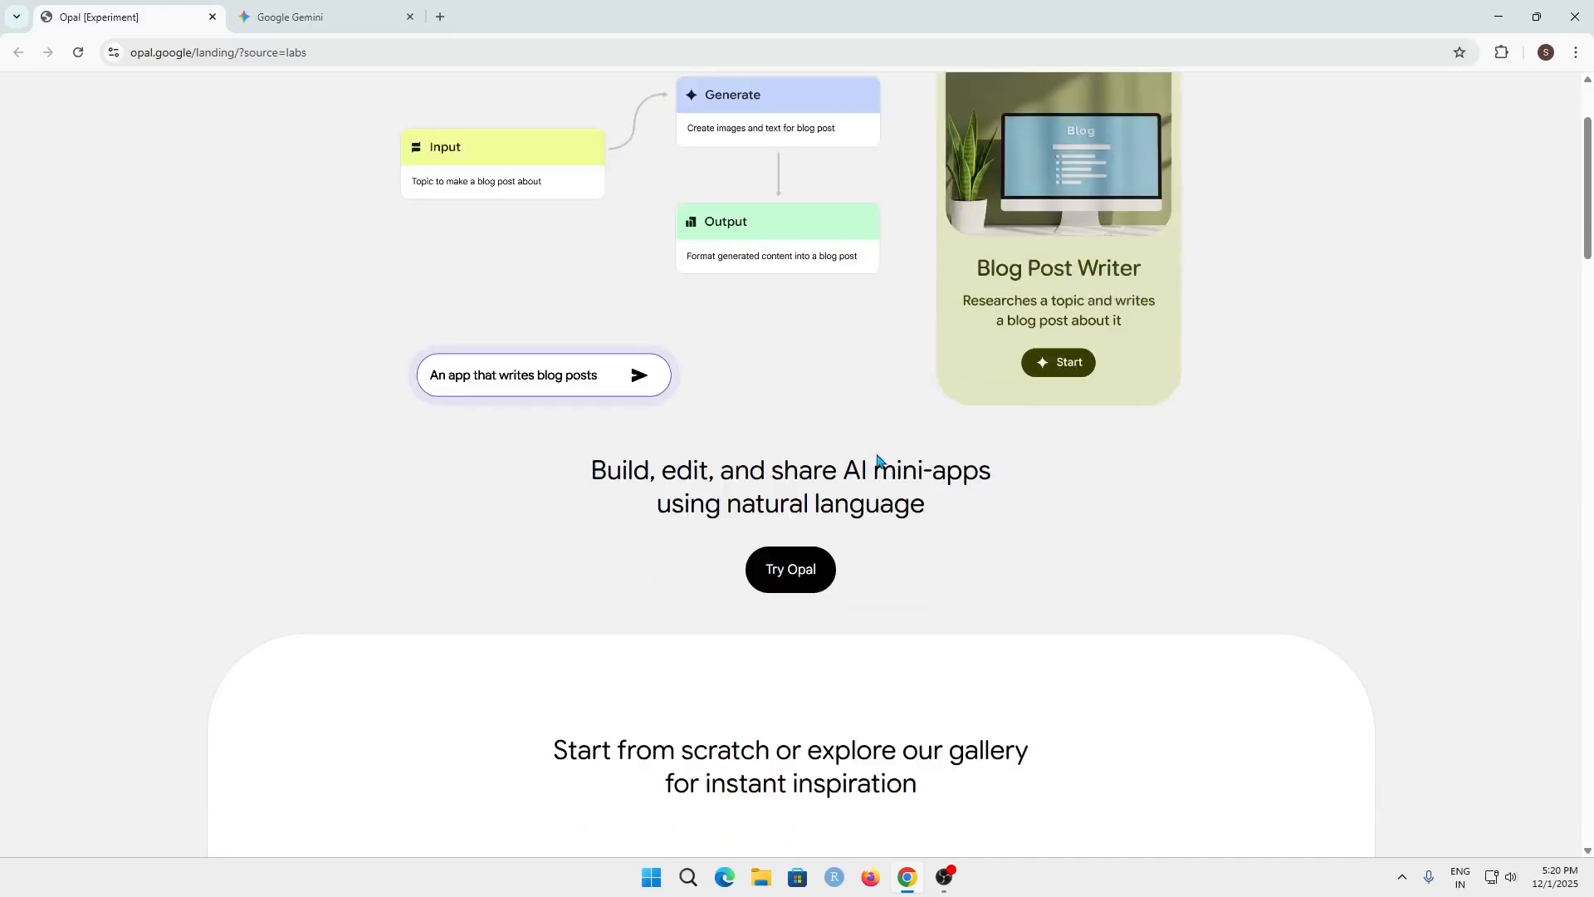
scroll(880, 461, "up", 2)
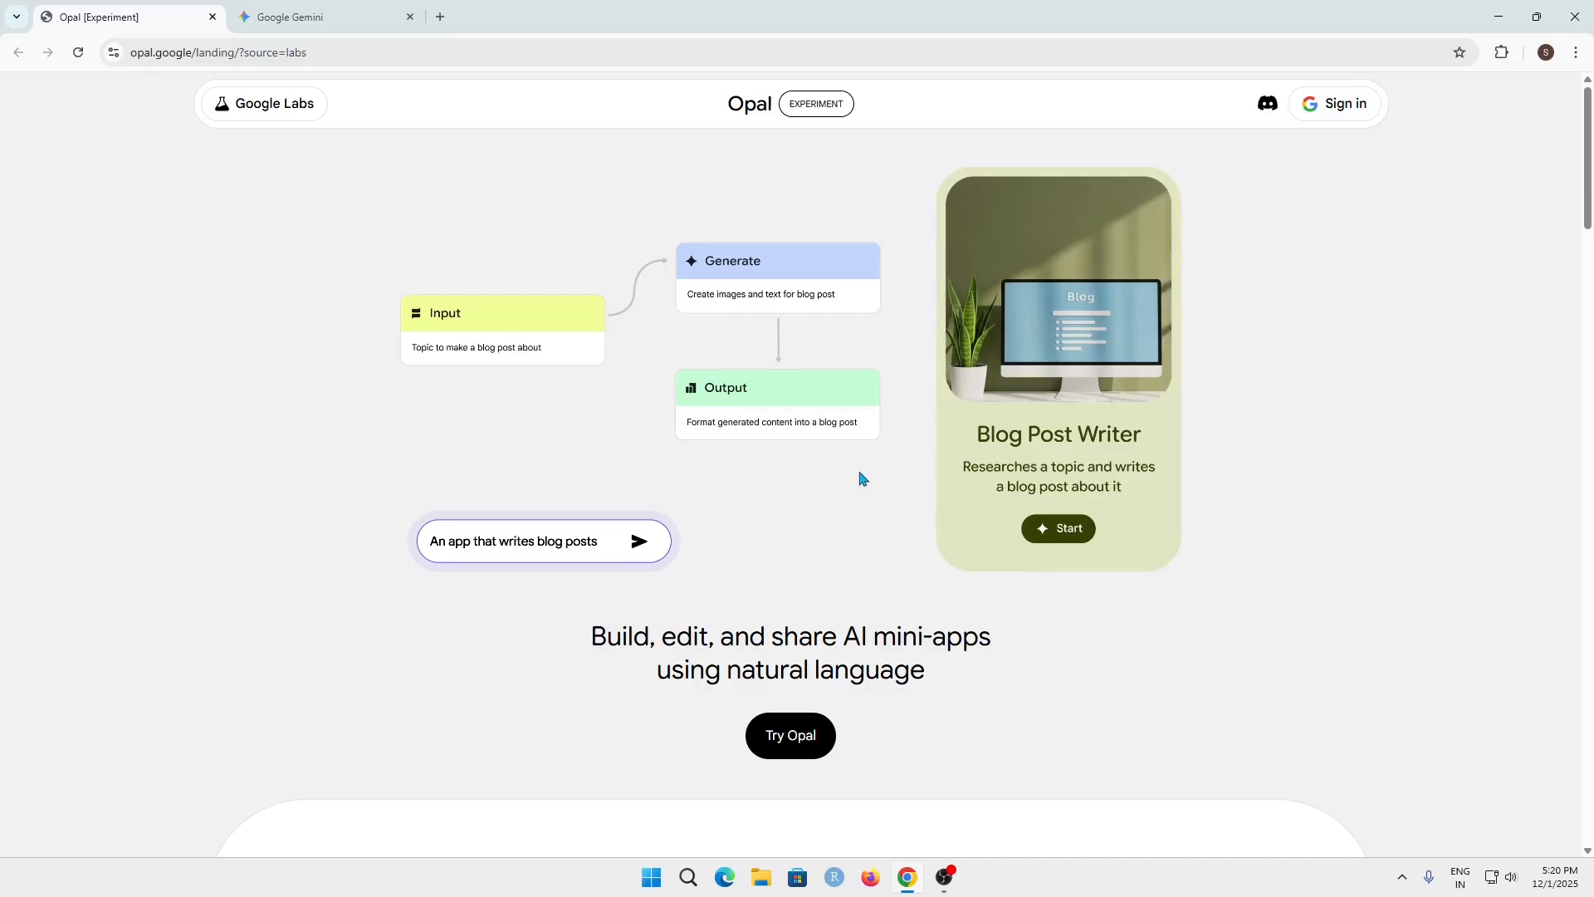
scroll(865, 483, "down", 1)
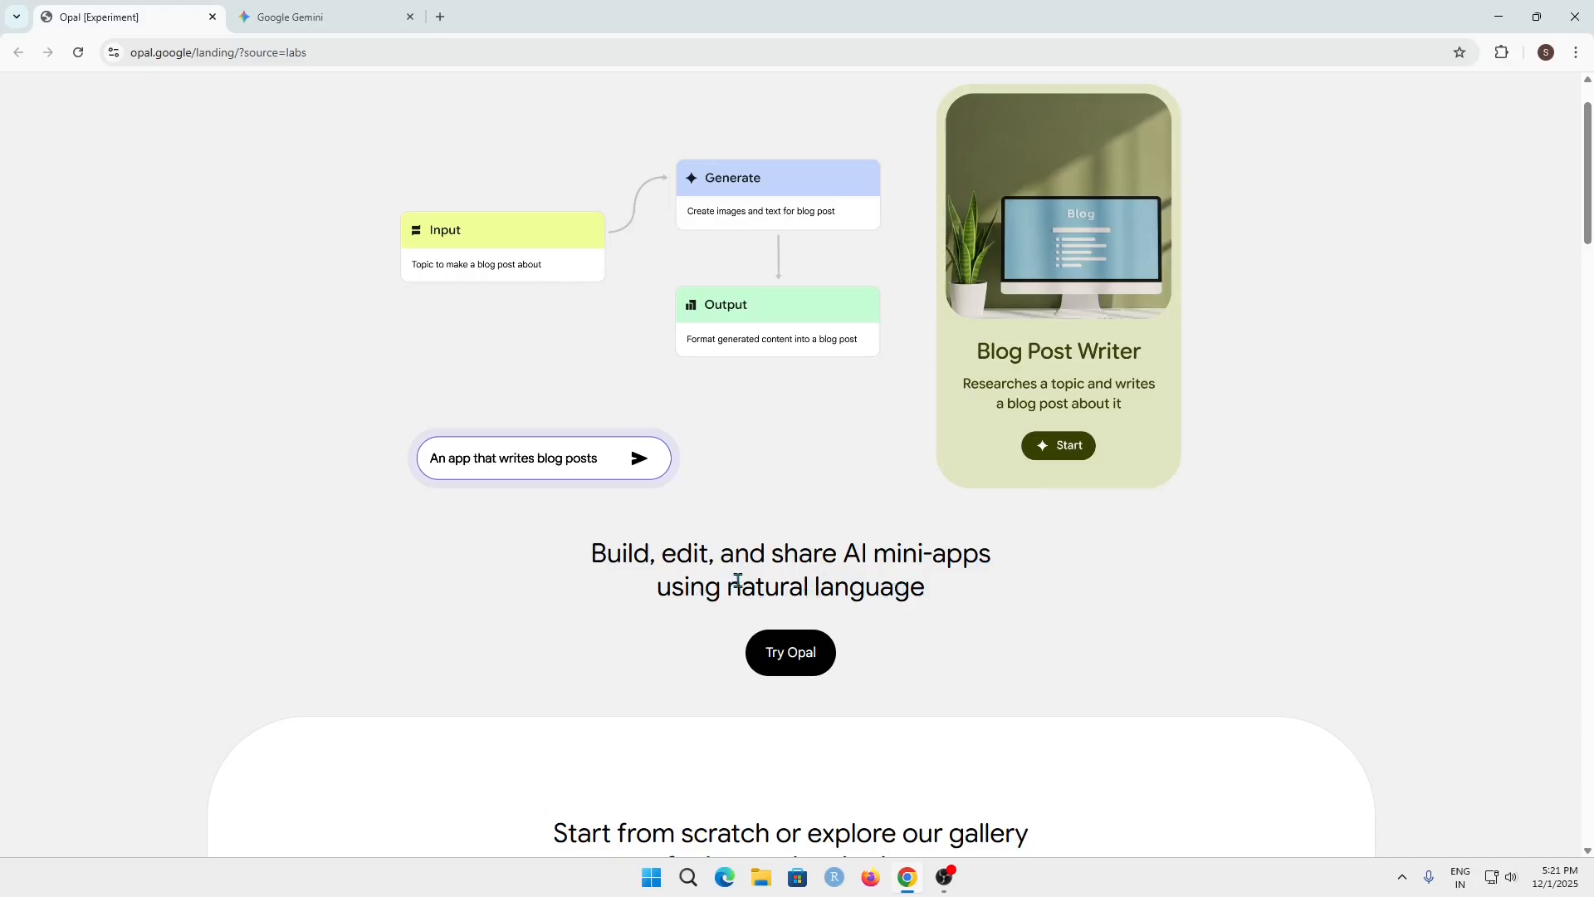
left_click_drag(737, 580, 949, 594)
left_click(951, 594)
scroll(1071, 370, "up", 1)
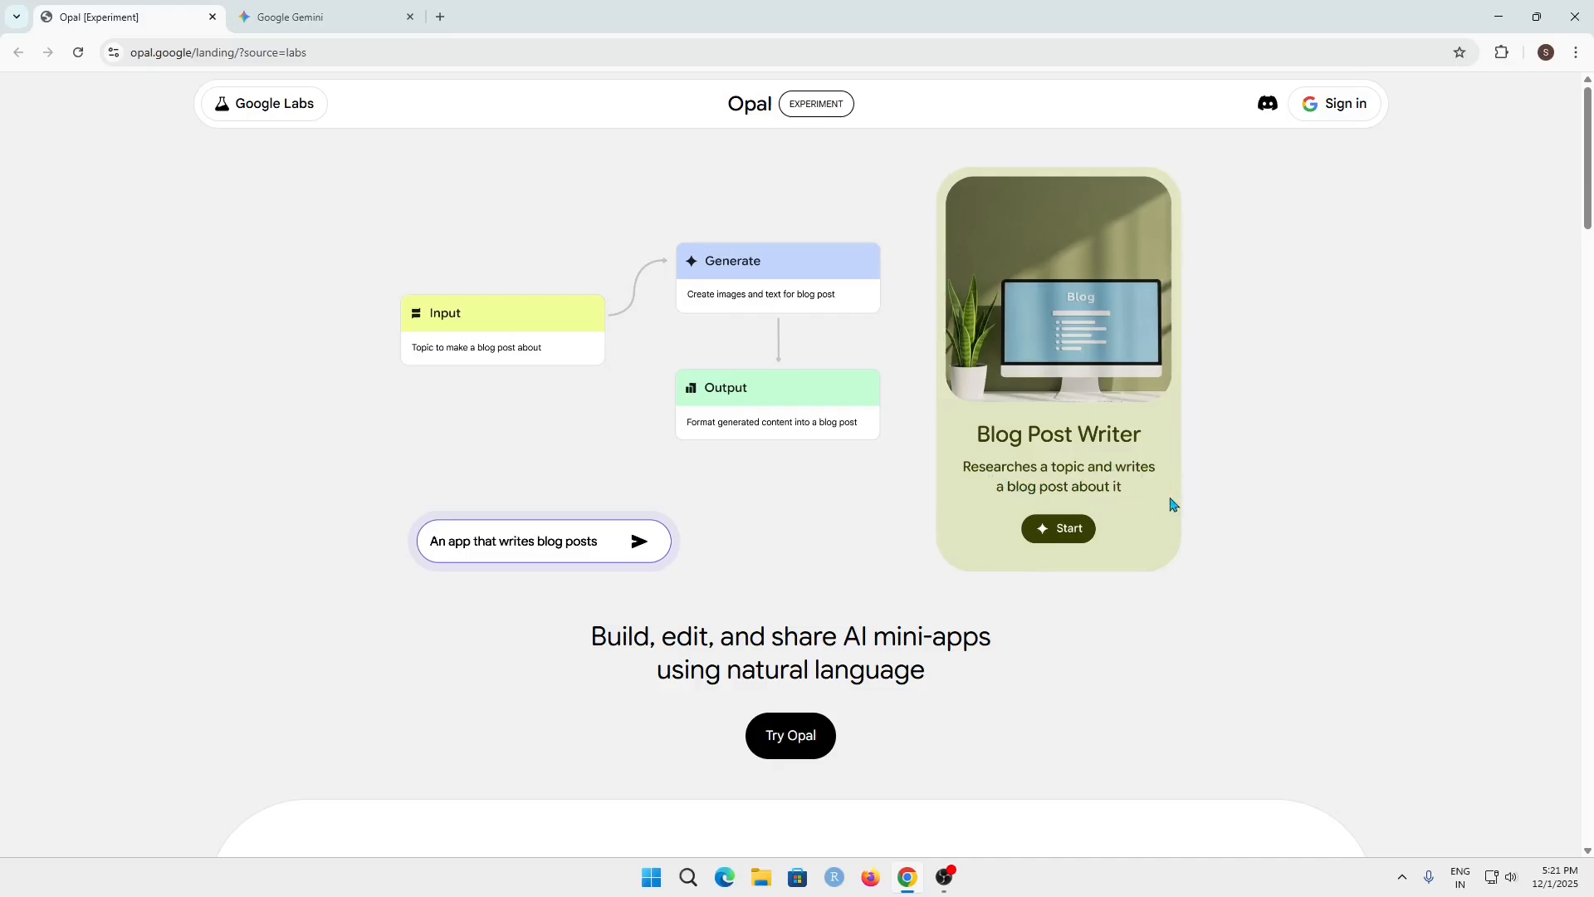
Browse the landing page's app gallery carousel through Product Research, Social Media Post, Spelling Bee and Video Marketer
scroll(473, 406, "down", 10)
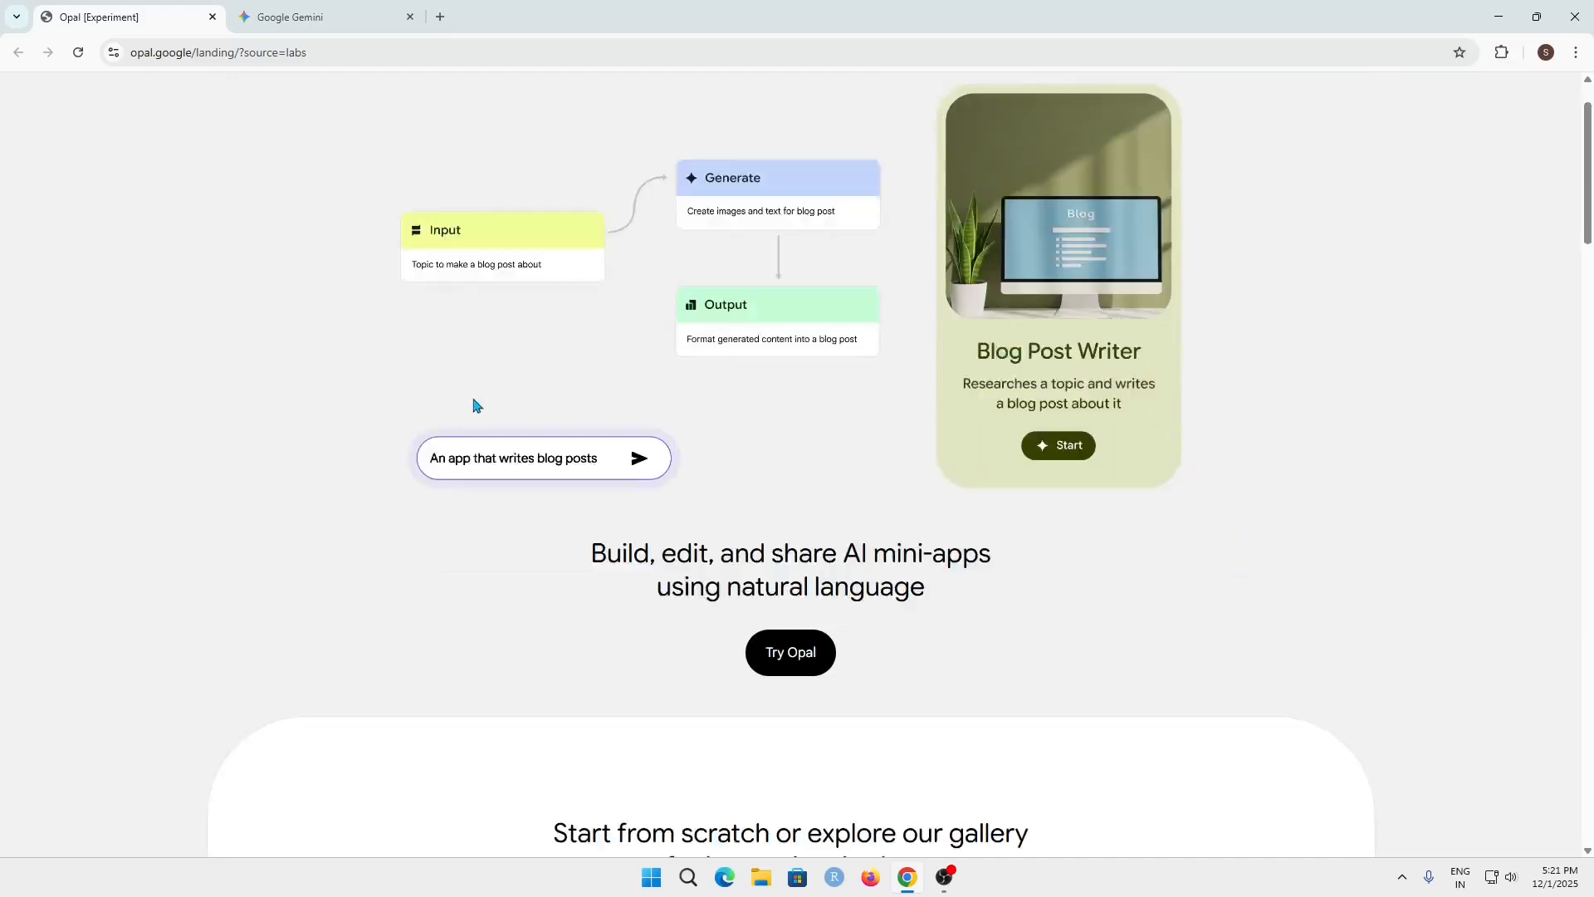
left_click(946, 435)
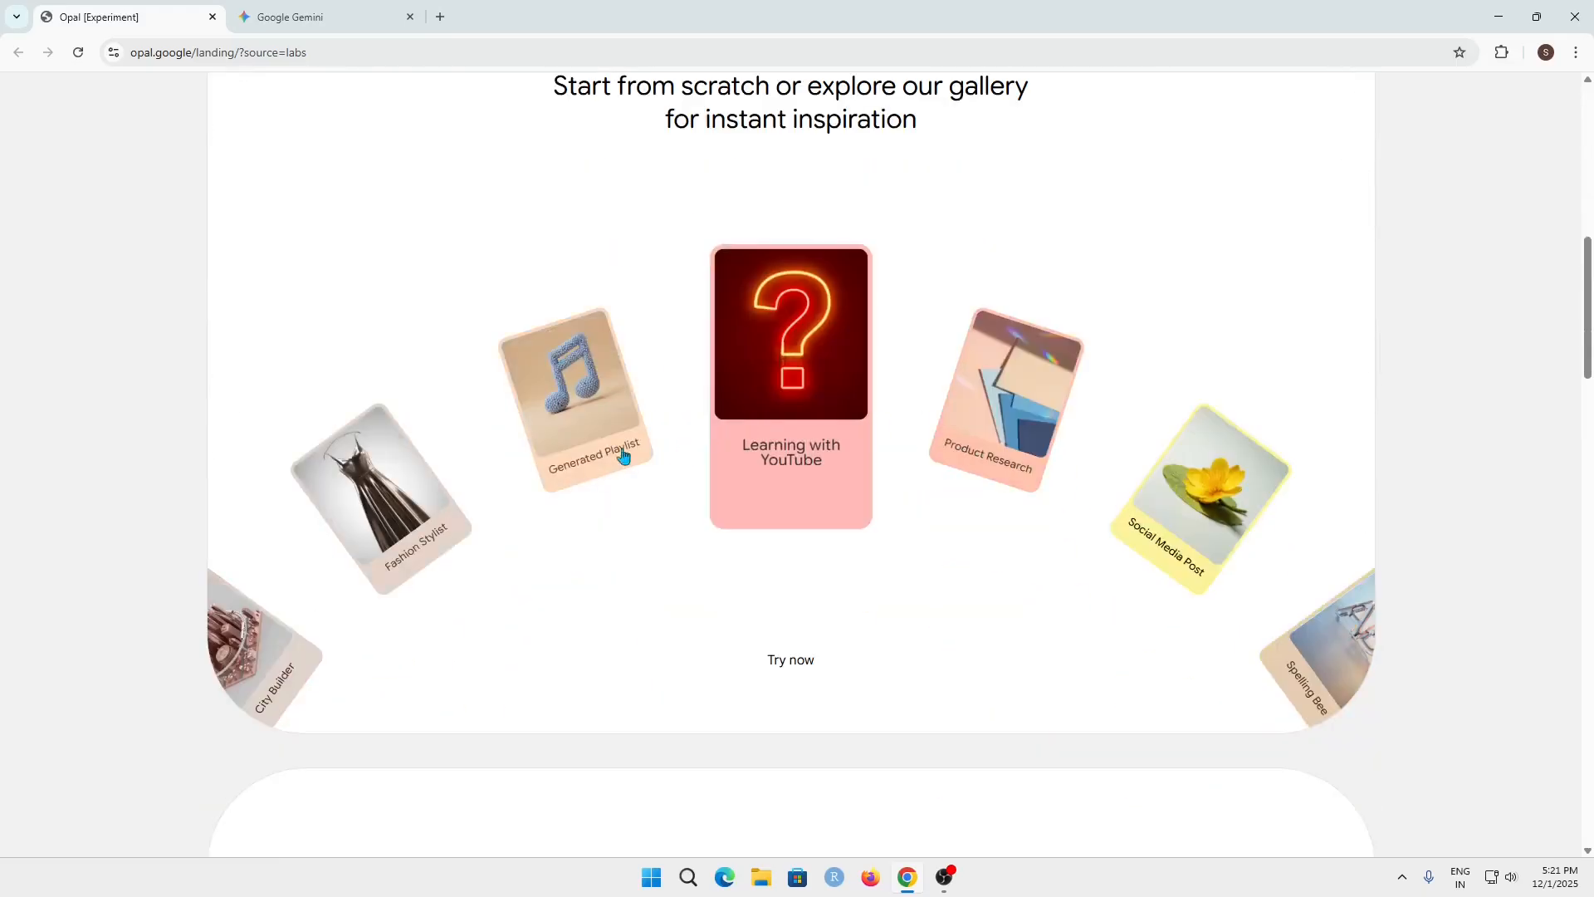
left_click(972, 448)
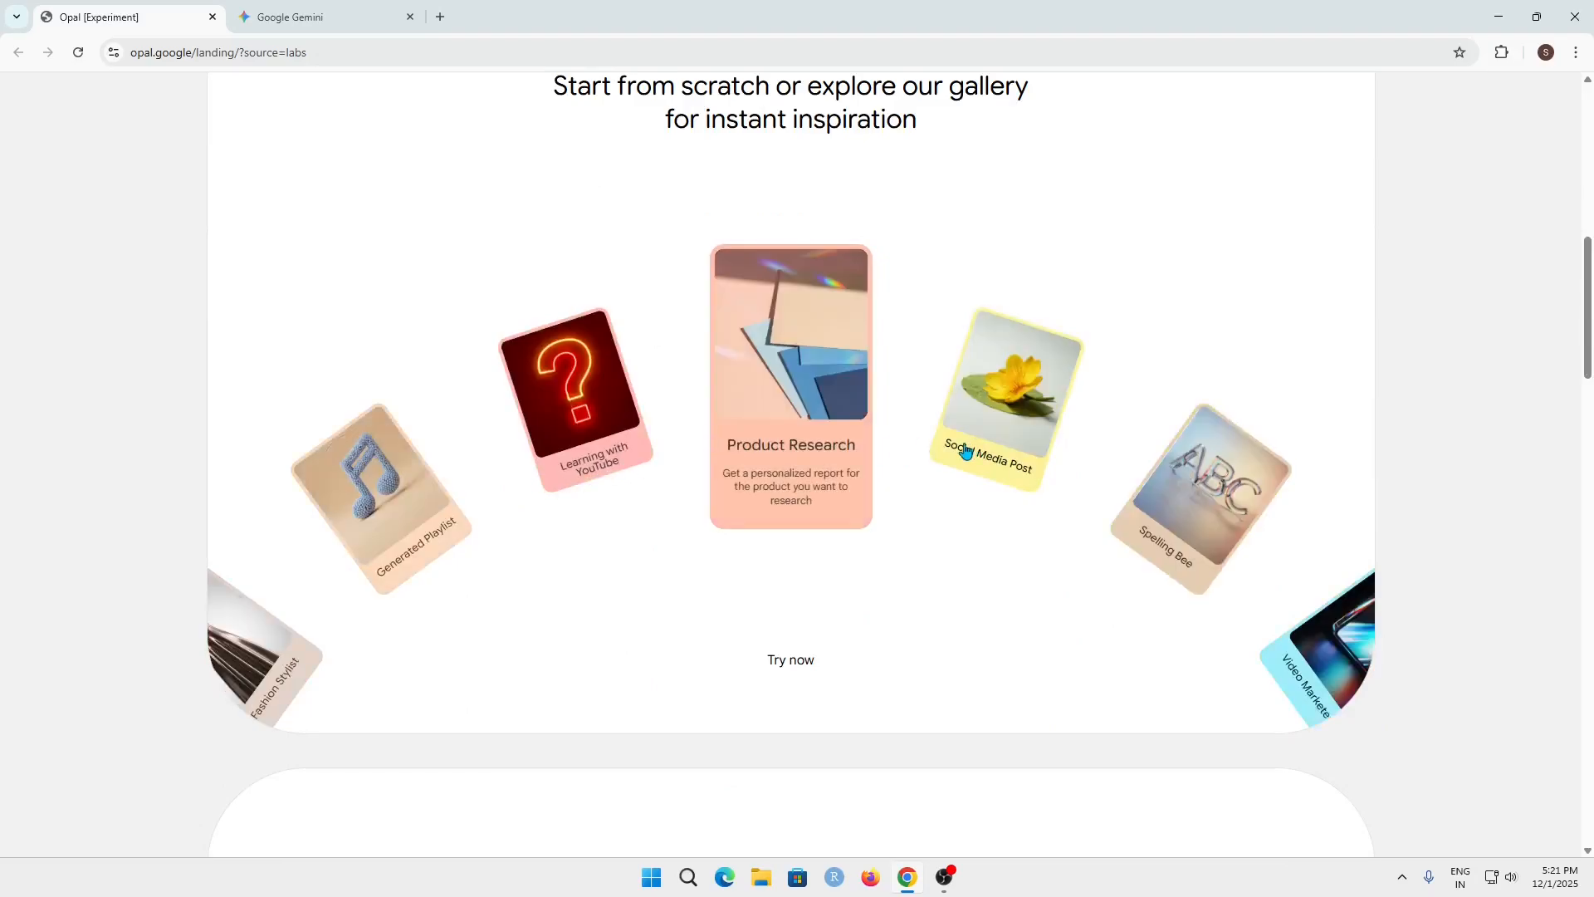
left_click(963, 451)
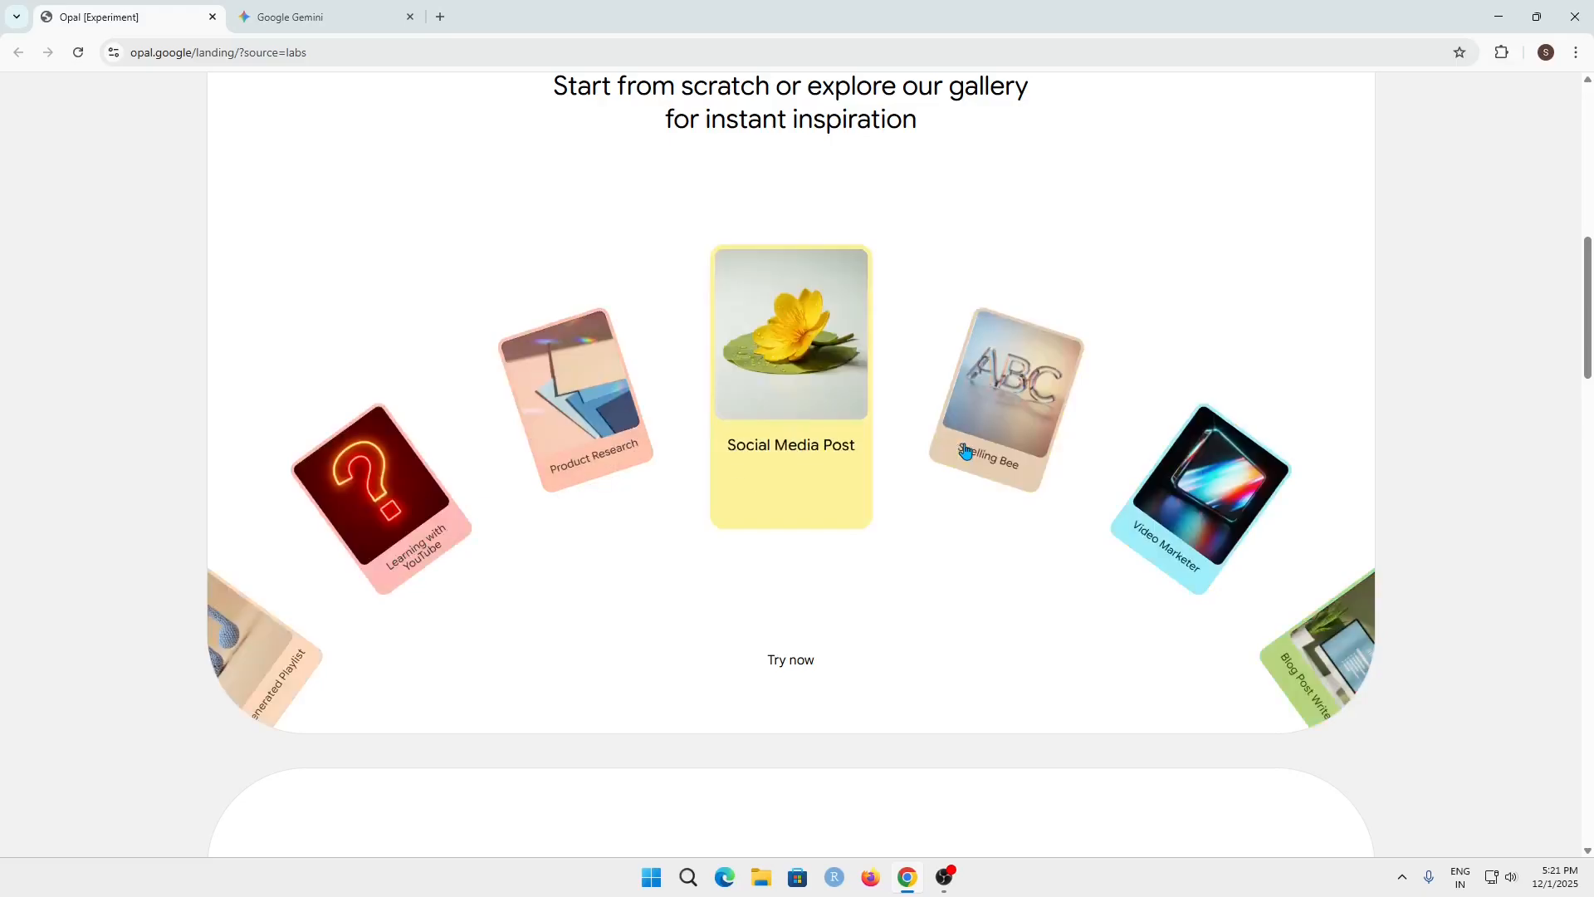
scroll(966, 461, "up", 10)
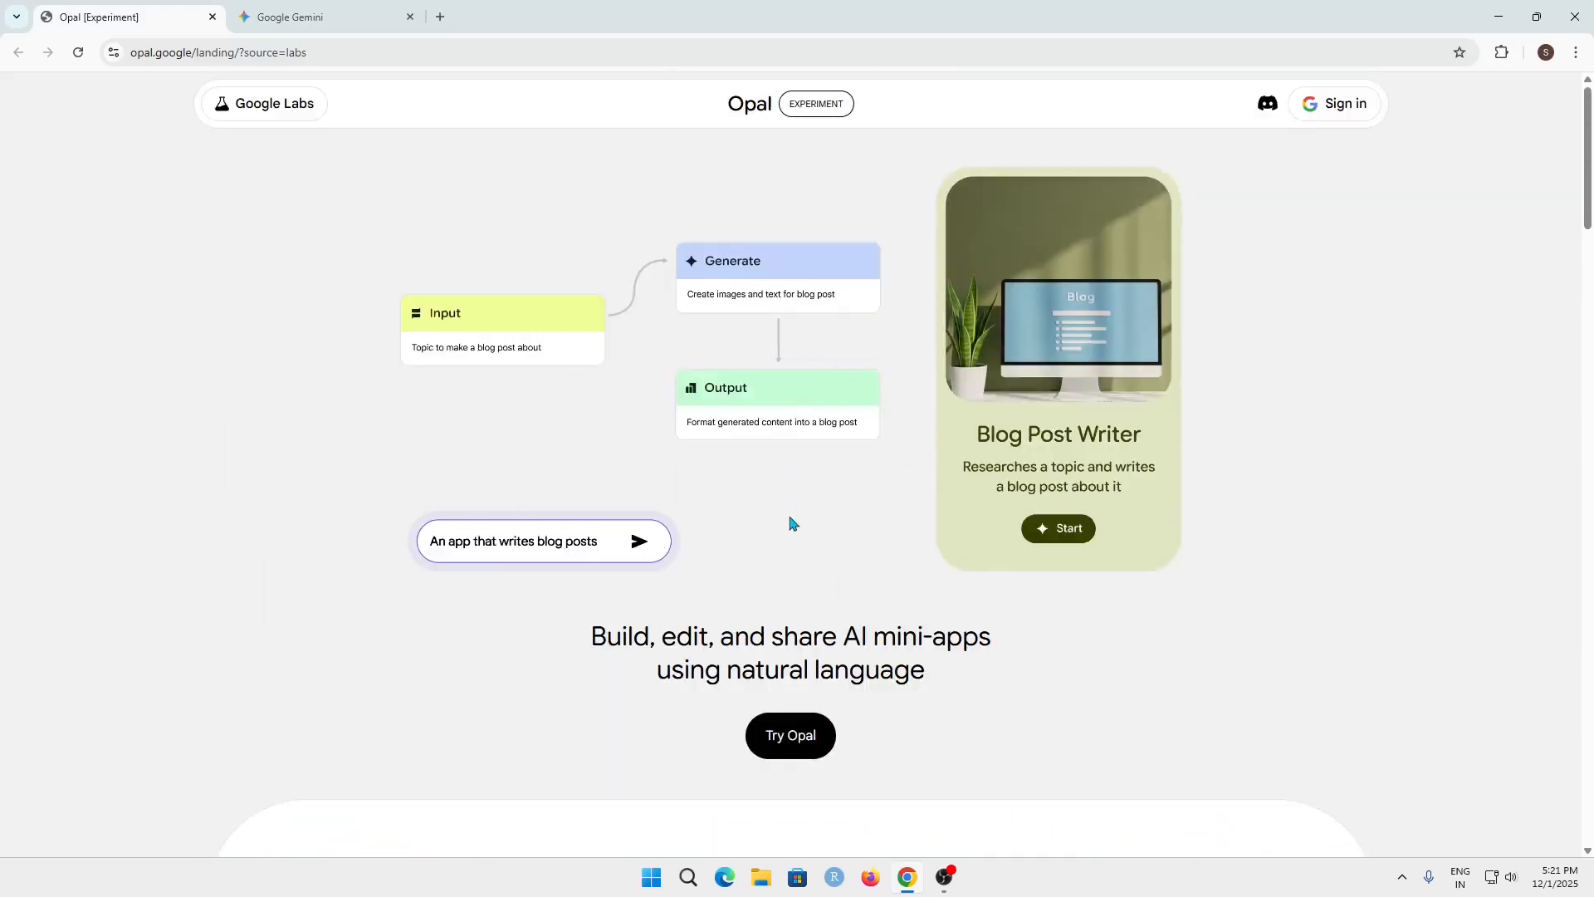
scroll(930, 606, "down", 7)
scroll(930, 606, "down", 3)
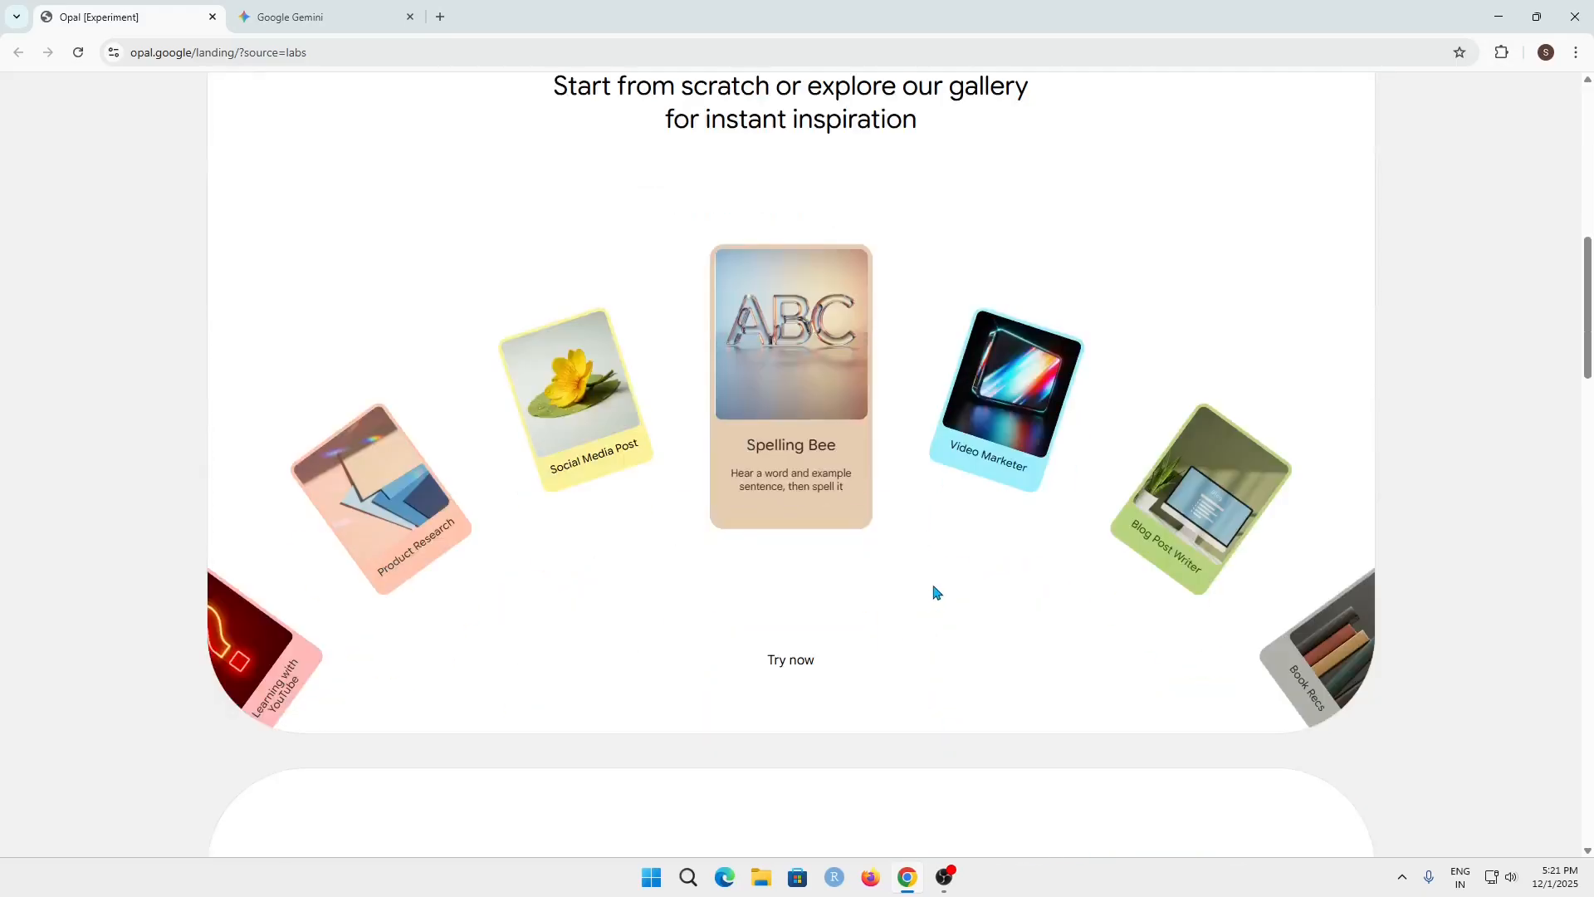
left_click(1015, 452)
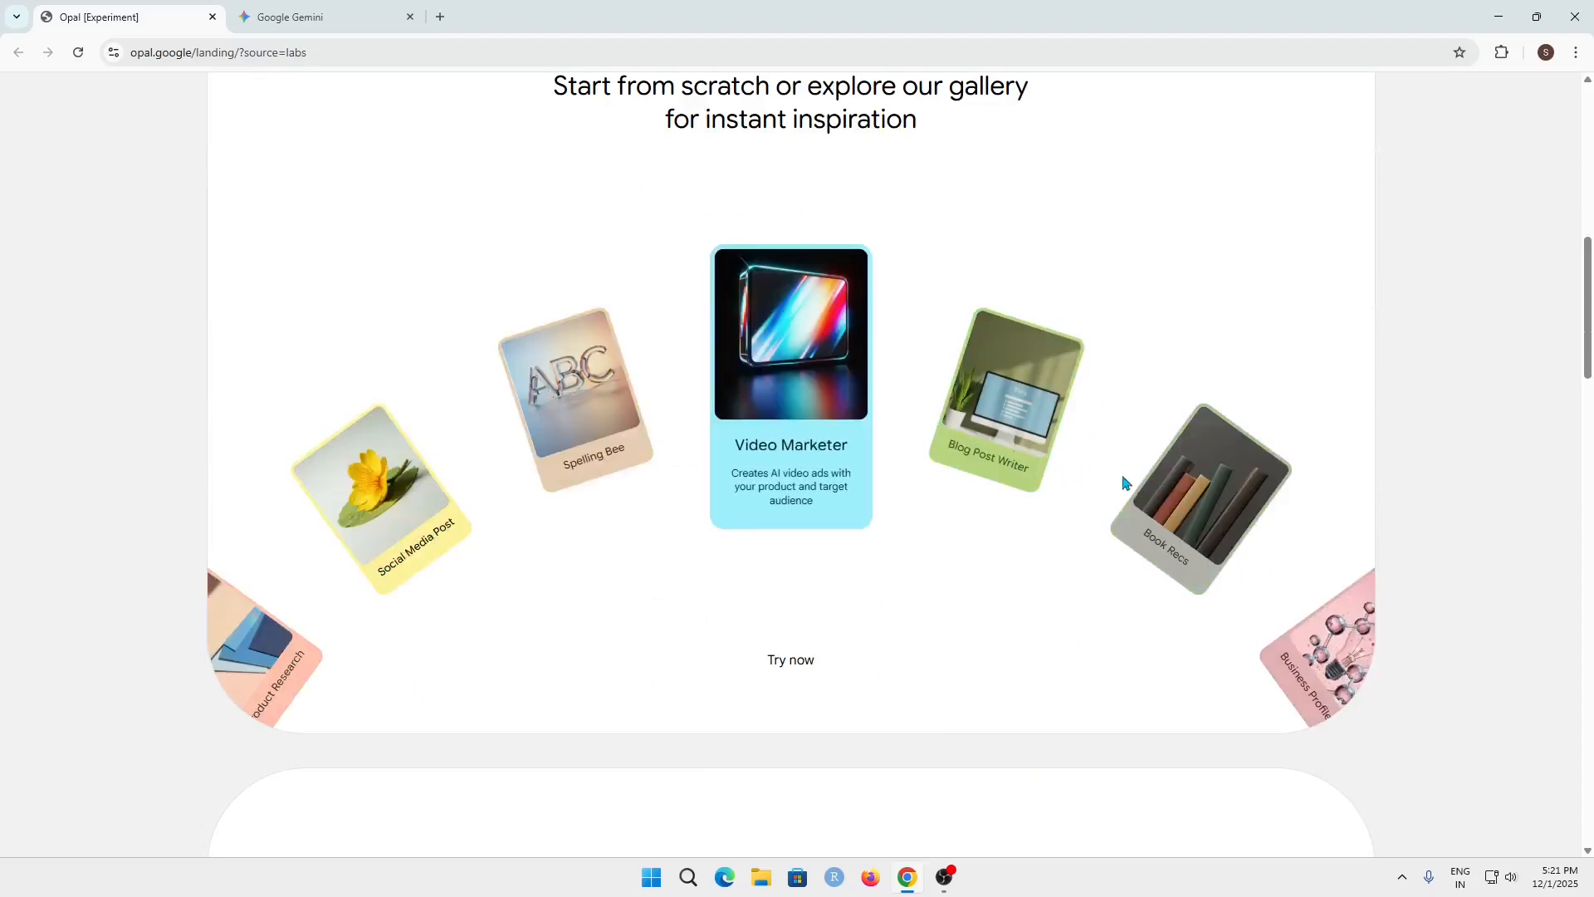
Bring up the Blog Post Writer preview and go through the Book Recs, Business Profiler and City Builder previews
left_click(1007, 459)
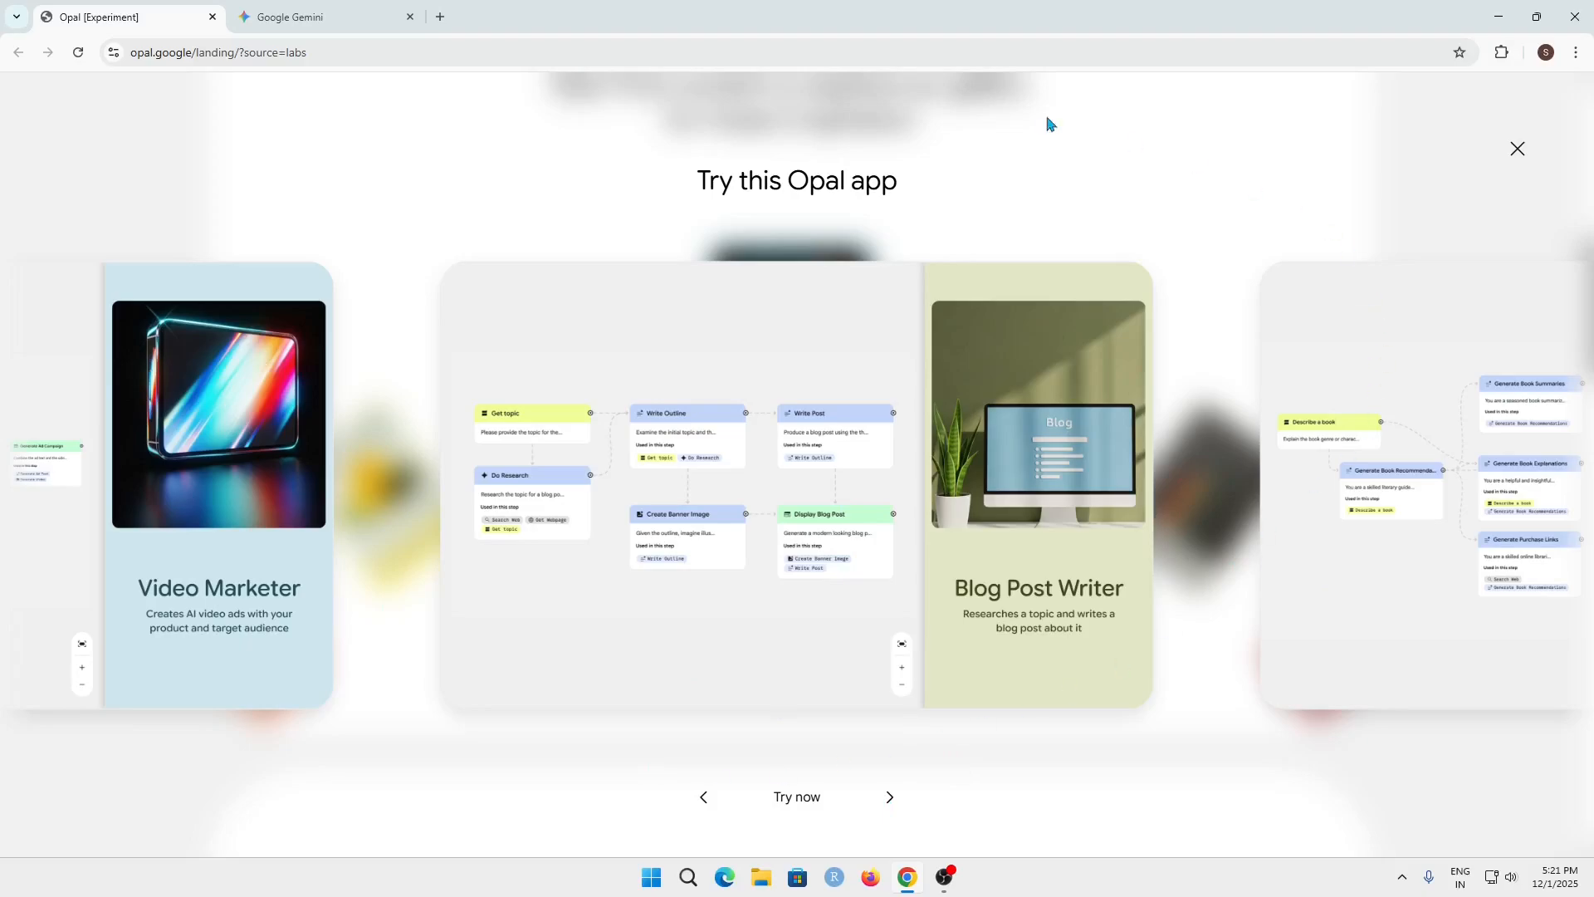
left_click(890, 798)
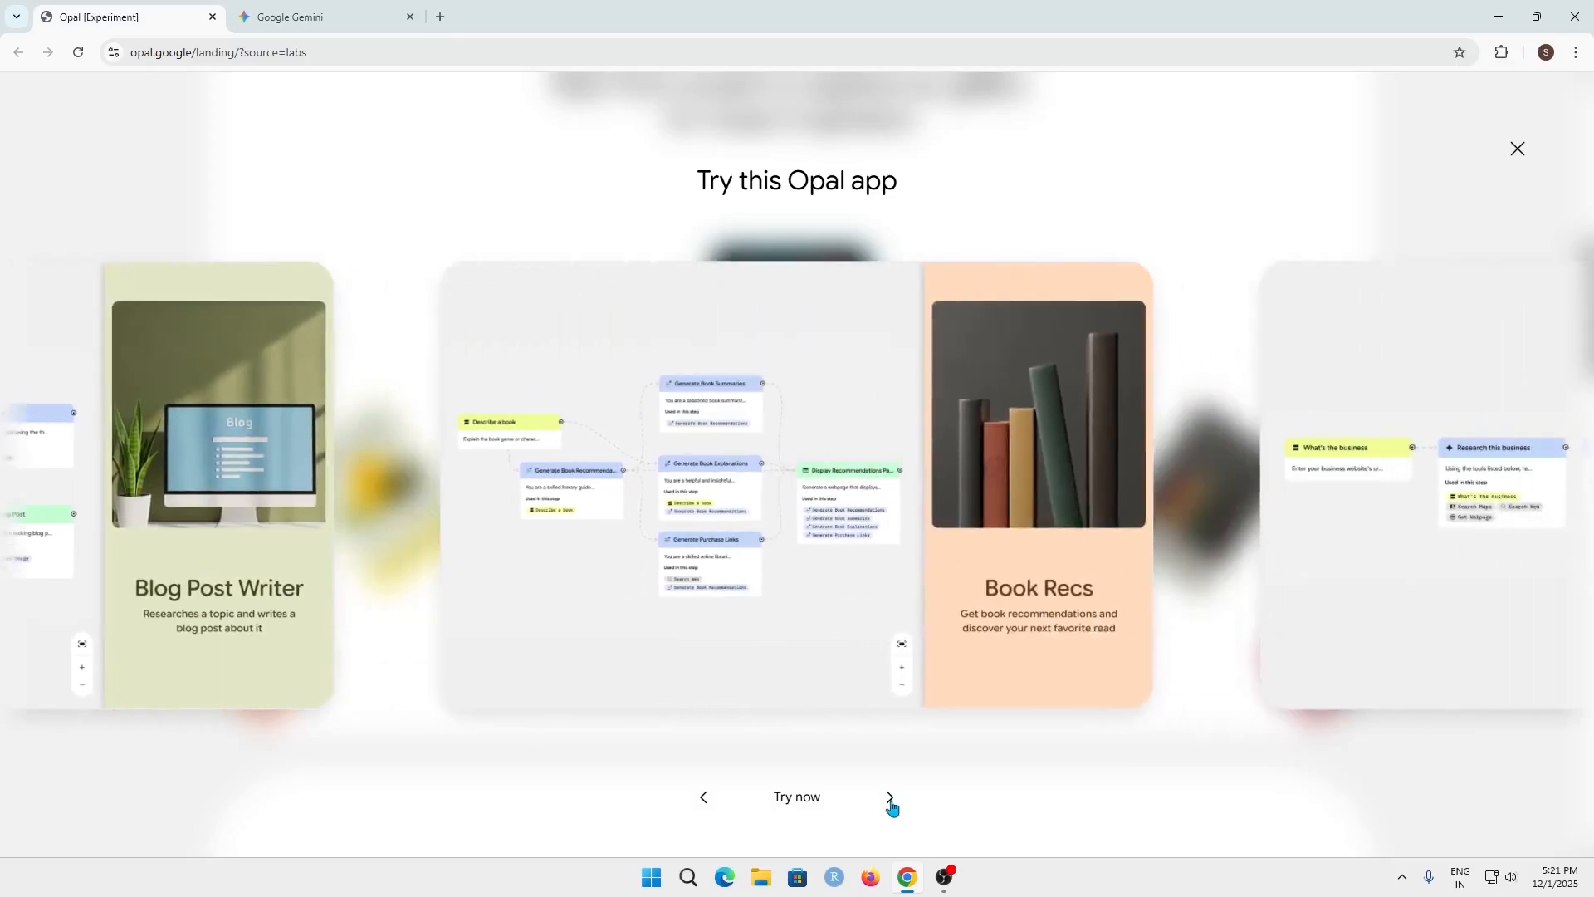
left_click(890, 799)
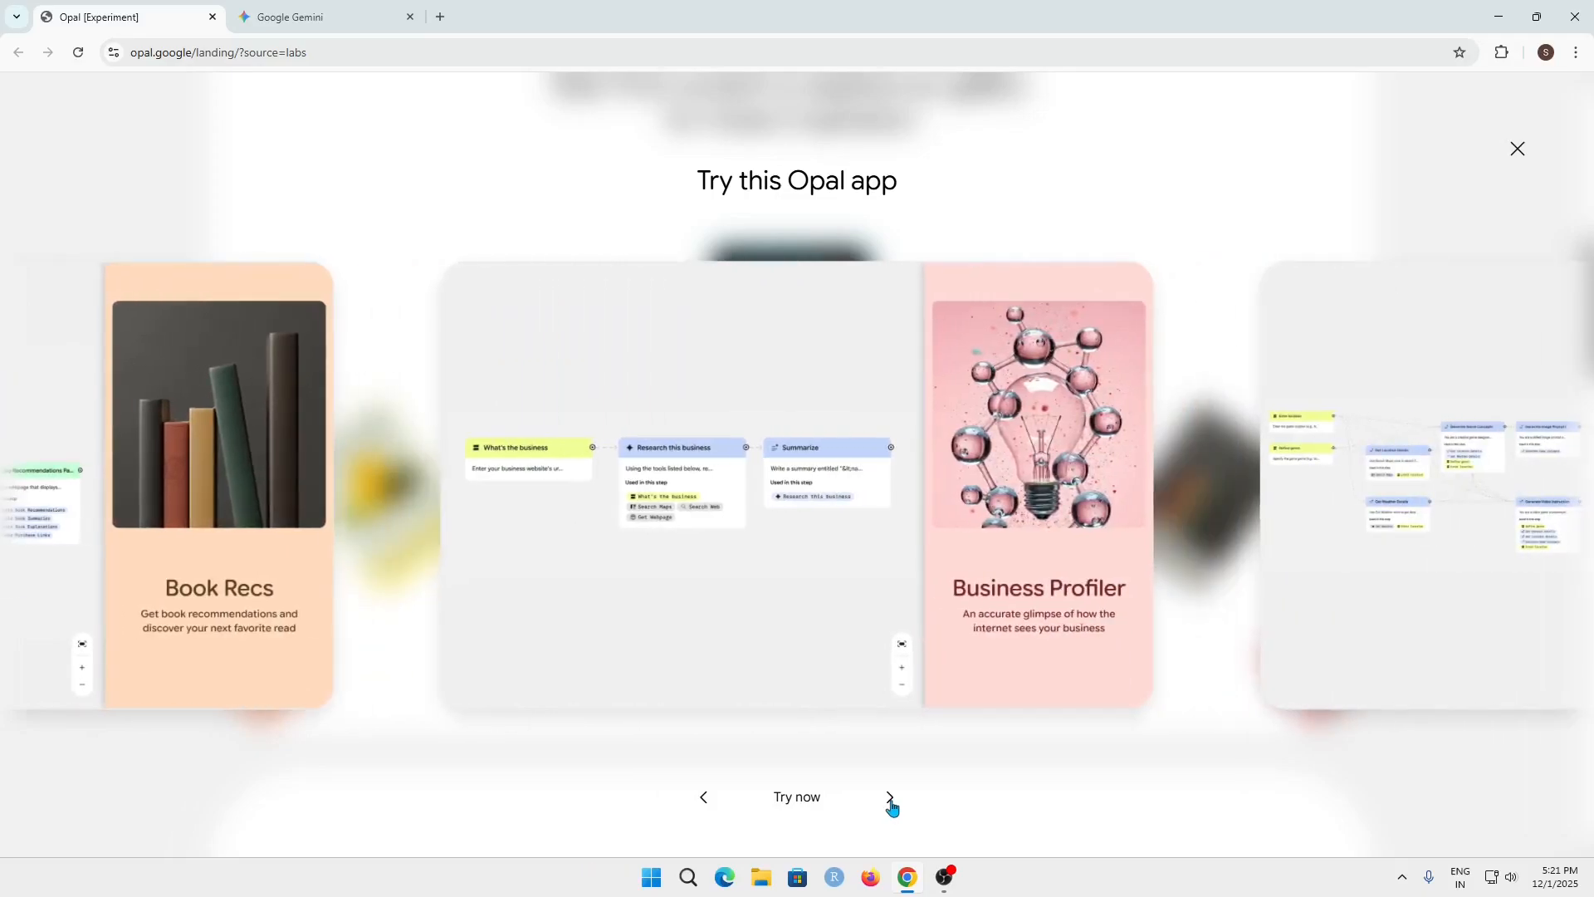
left_click(891, 798)
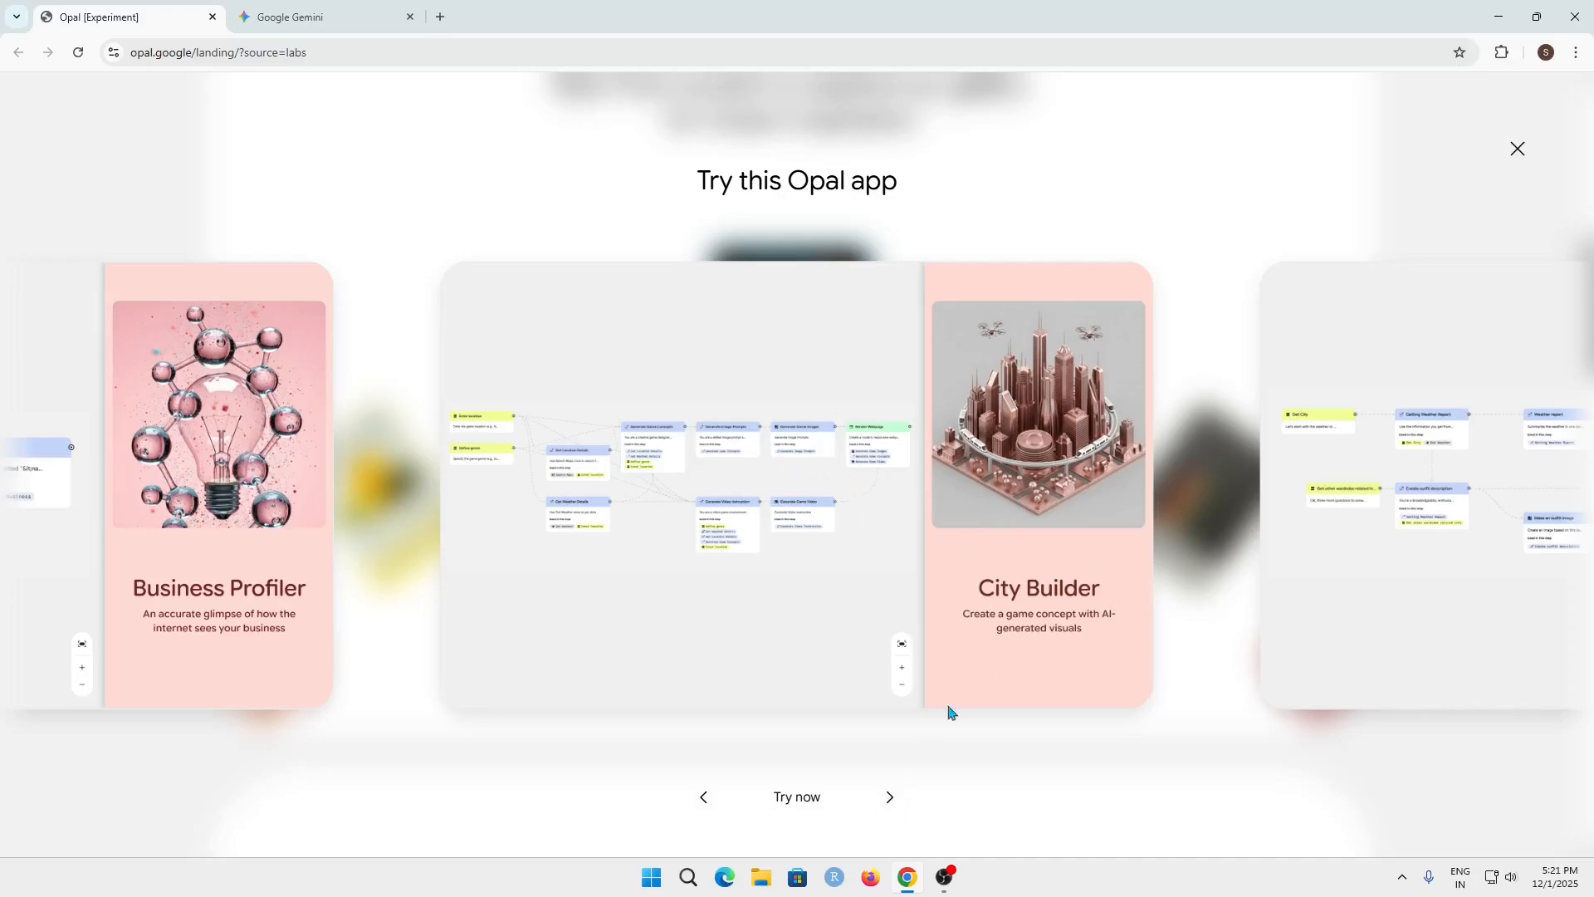
left_click(886, 799)
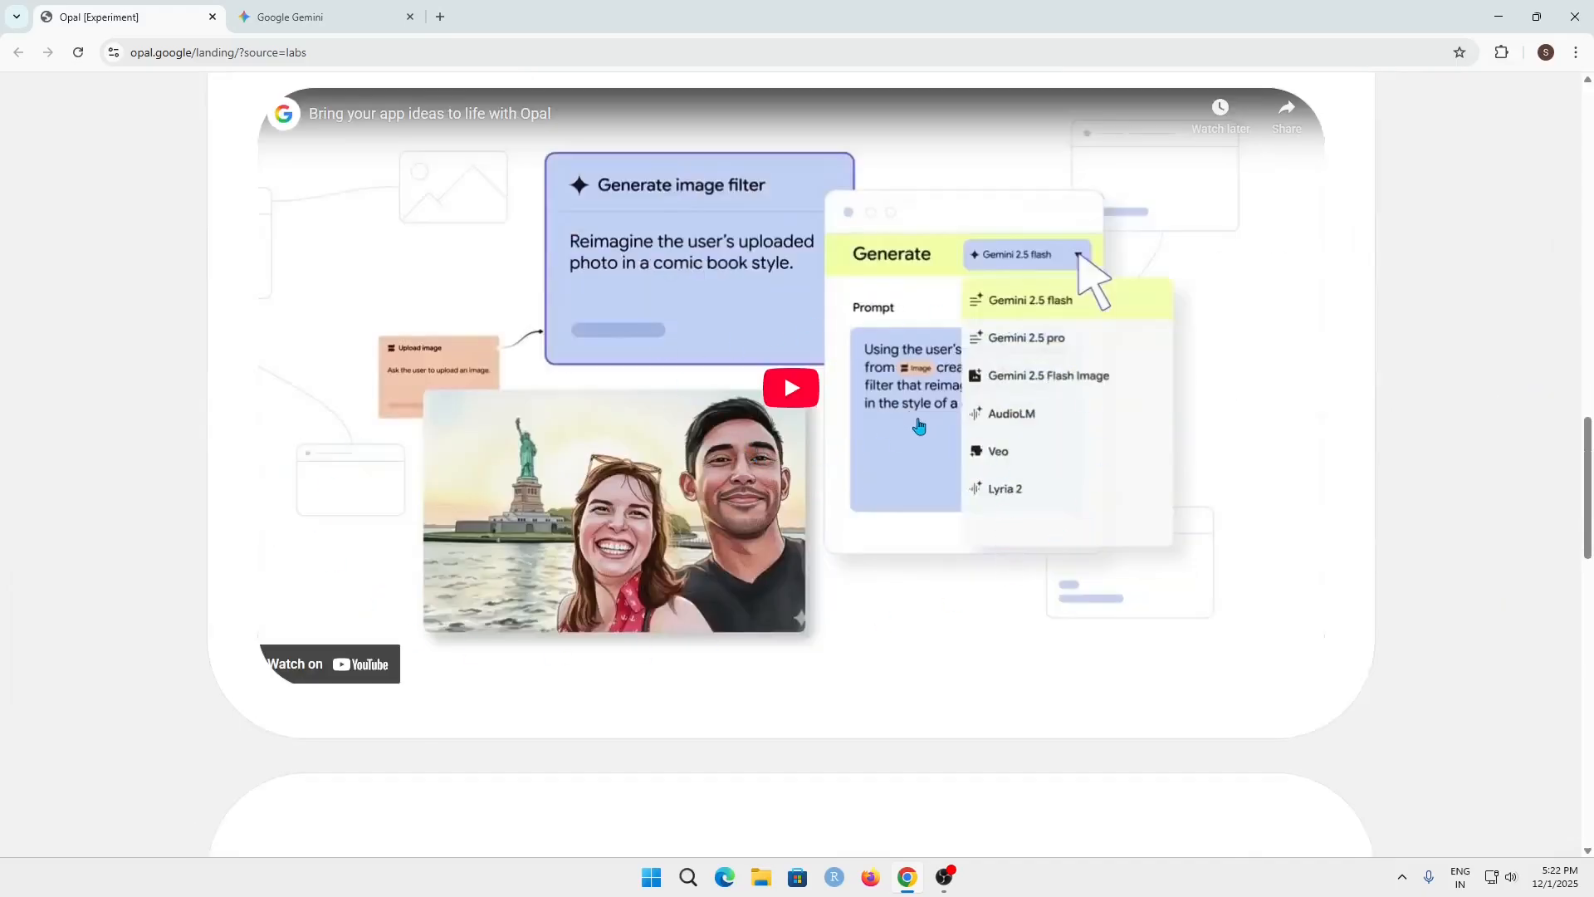
Examine the landing page's video section and the No-Code Creation, Rapid Prototyping and Intuitive Visual Editing descriptions, down to the footer
scroll(913, 448, "up", 4)
scroll(887, 349, "down", 3)
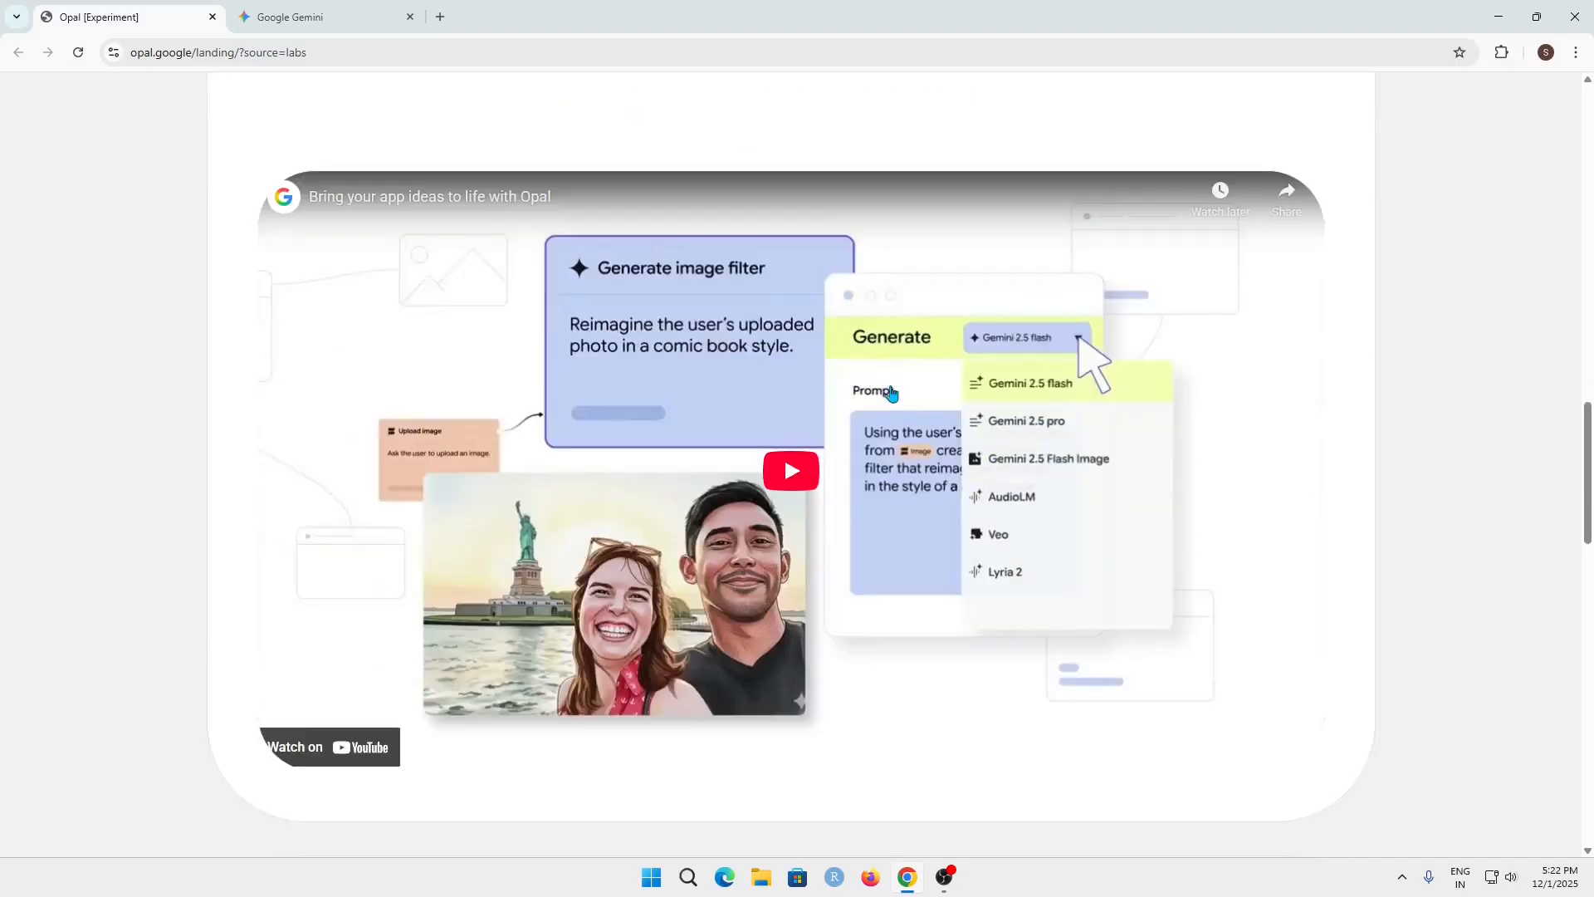
scroll(890, 392, "down", 8)
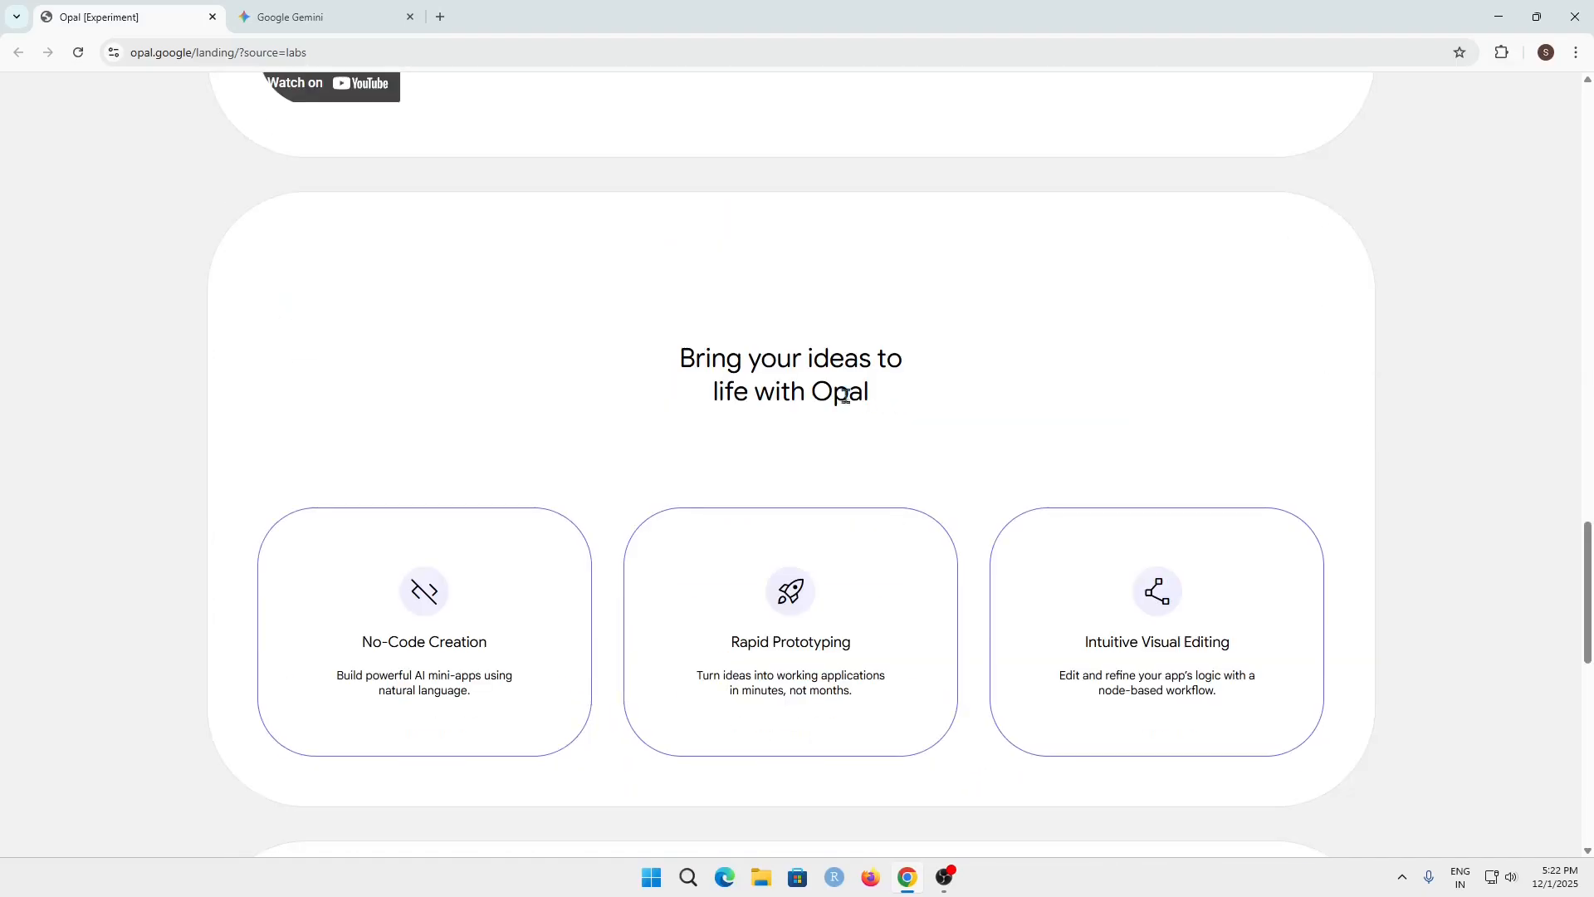
left_click_drag(676, 363, 847, 360)
left_click(939, 380)
scroll(963, 605, "down", 3)
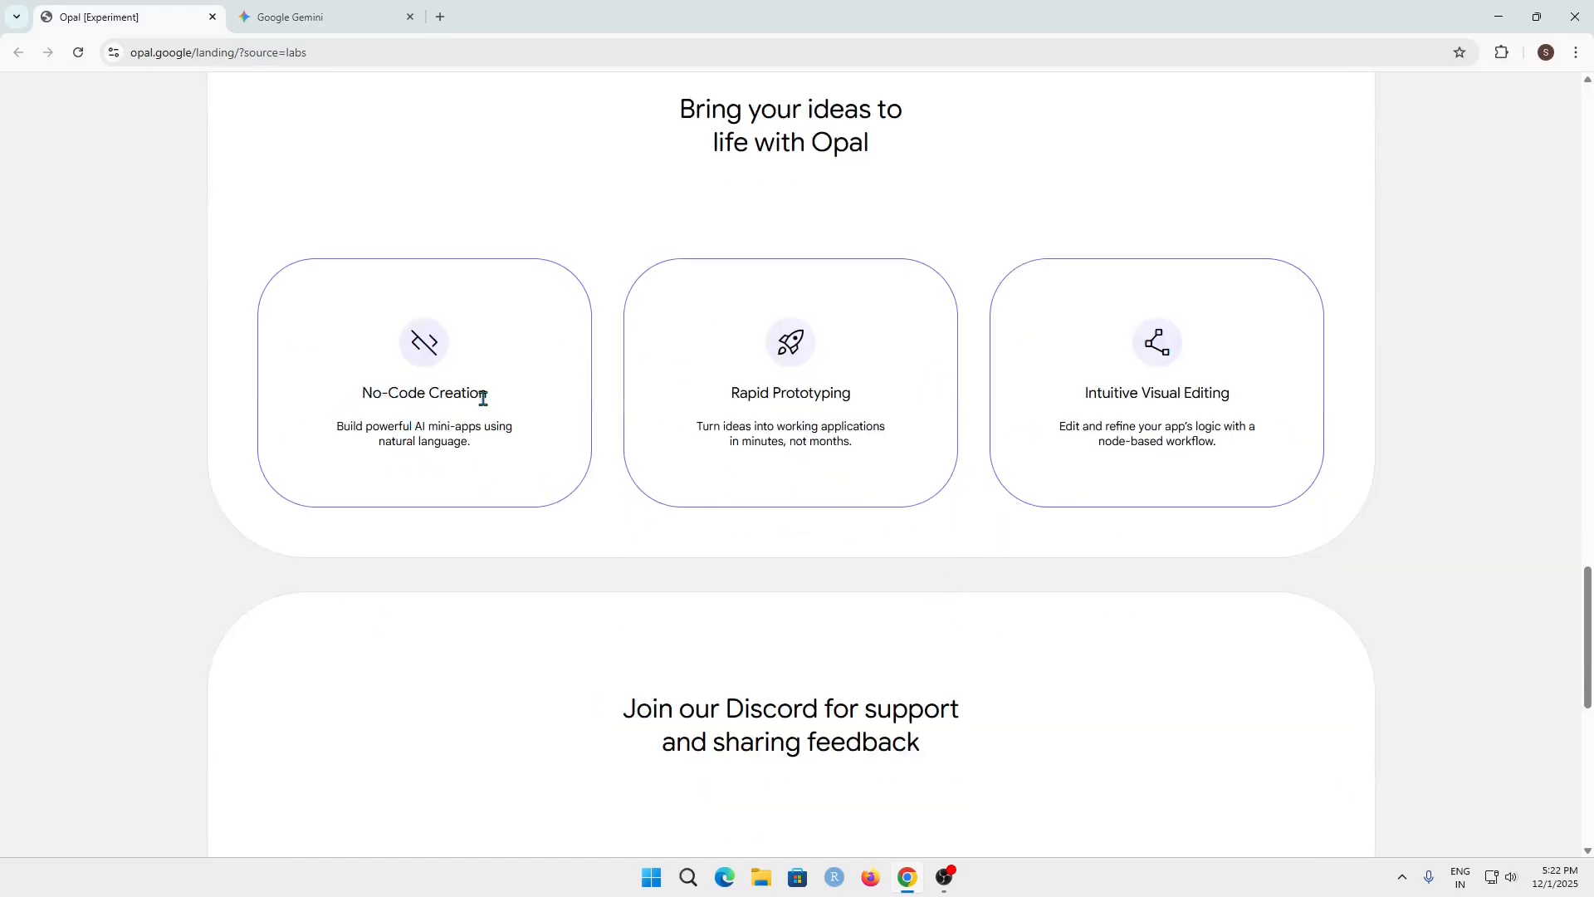
left_click_drag(471, 442, 319, 427)
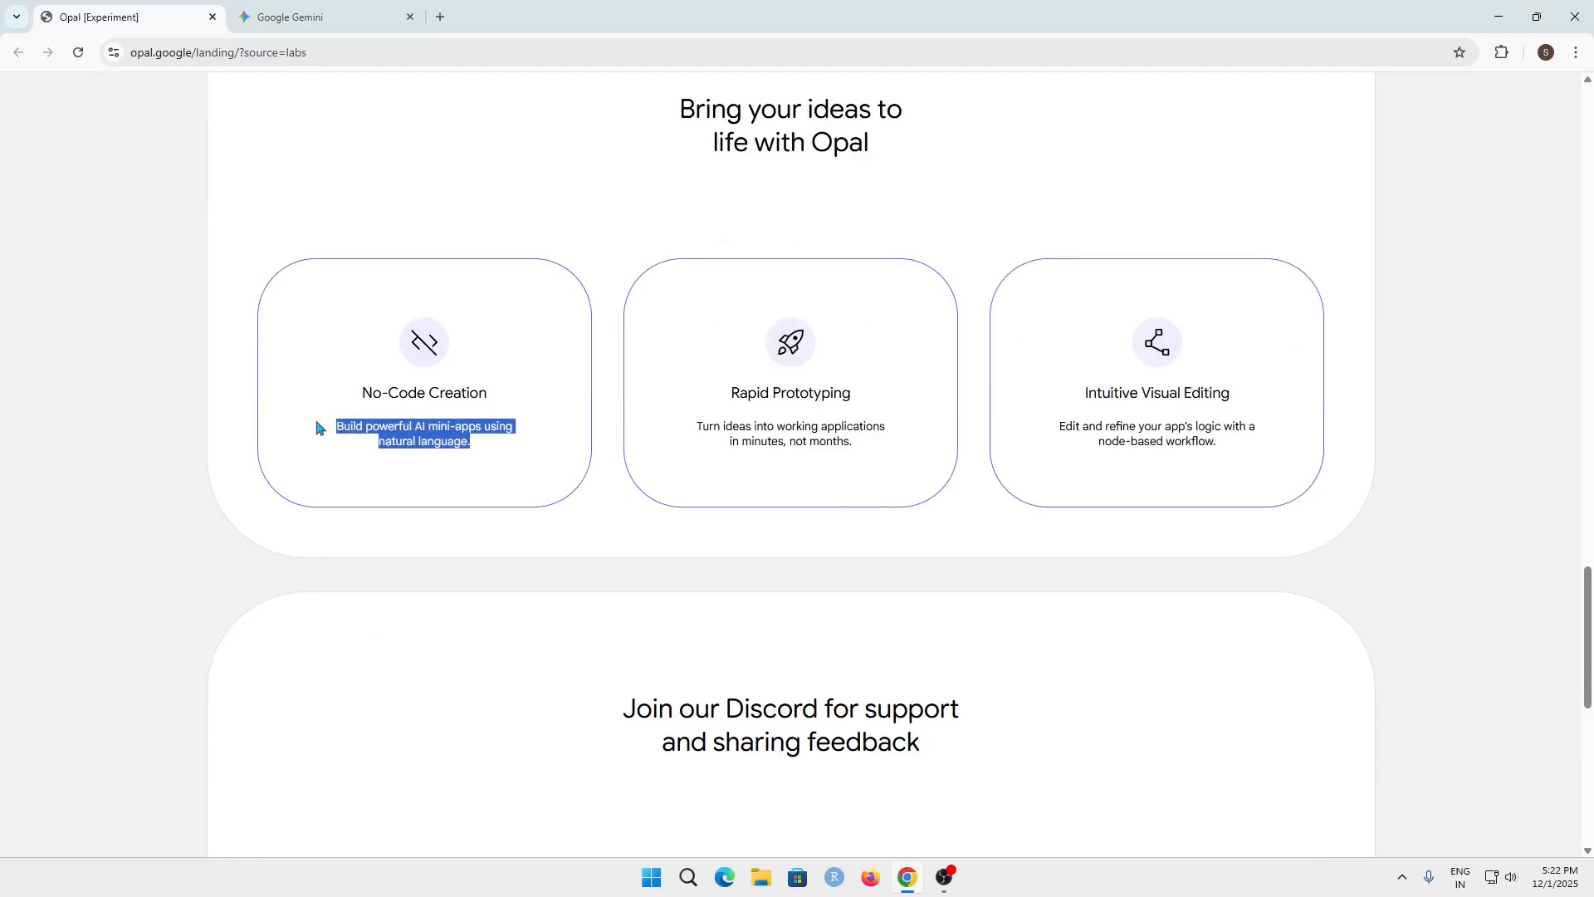
left_click(432, 428)
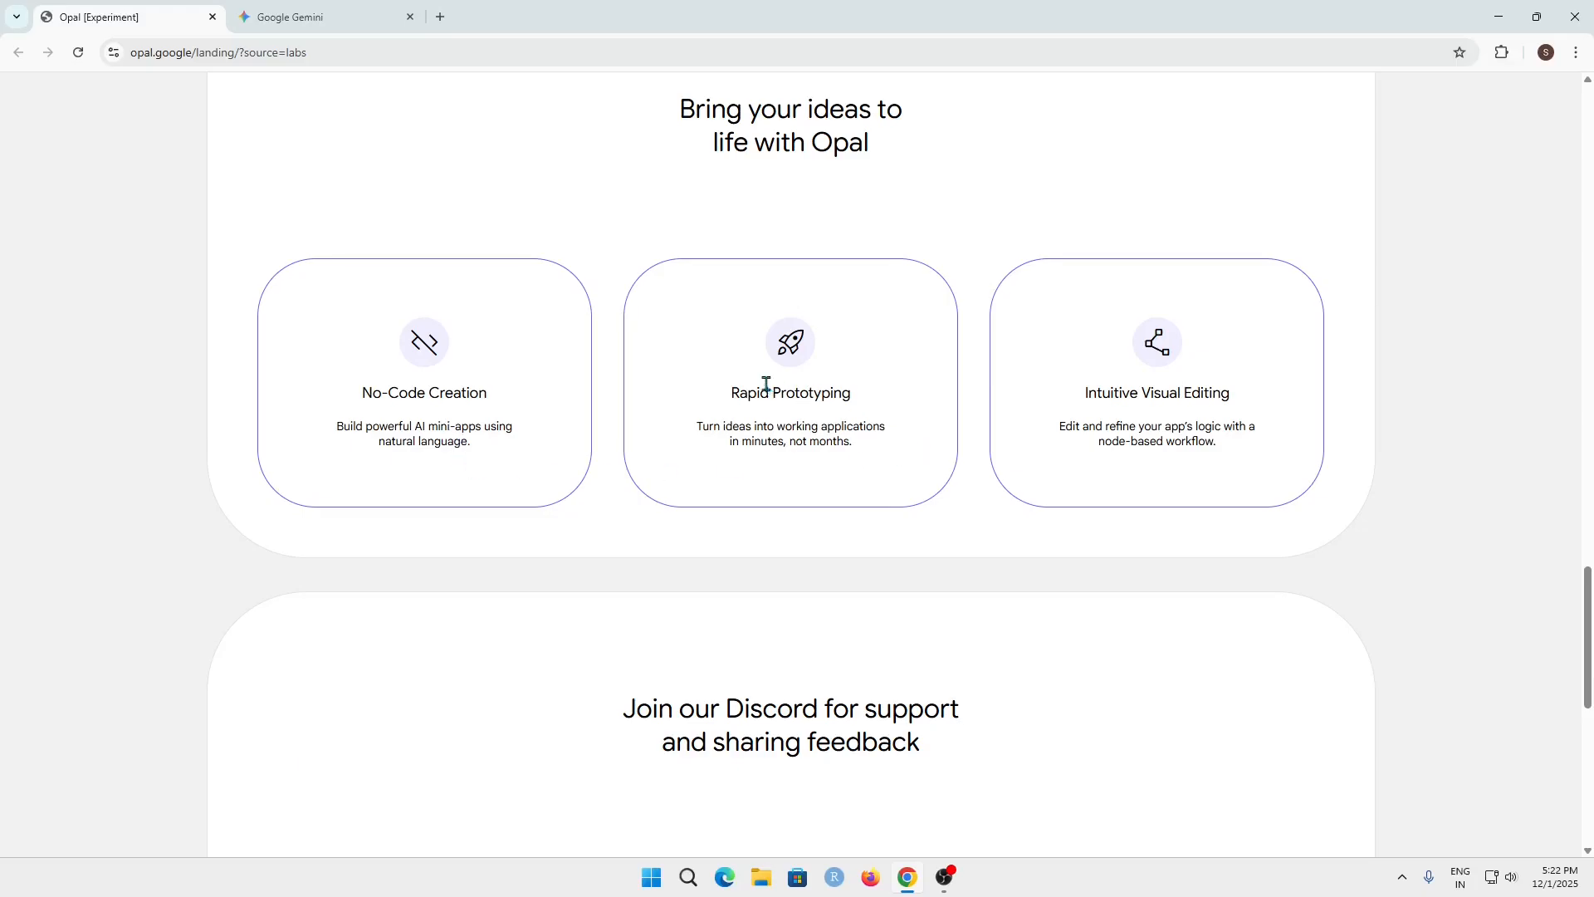
left_click_drag(728, 393, 872, 402)
left_click(881, 402)
left_click_drag(1081, 405, 1292, 402)
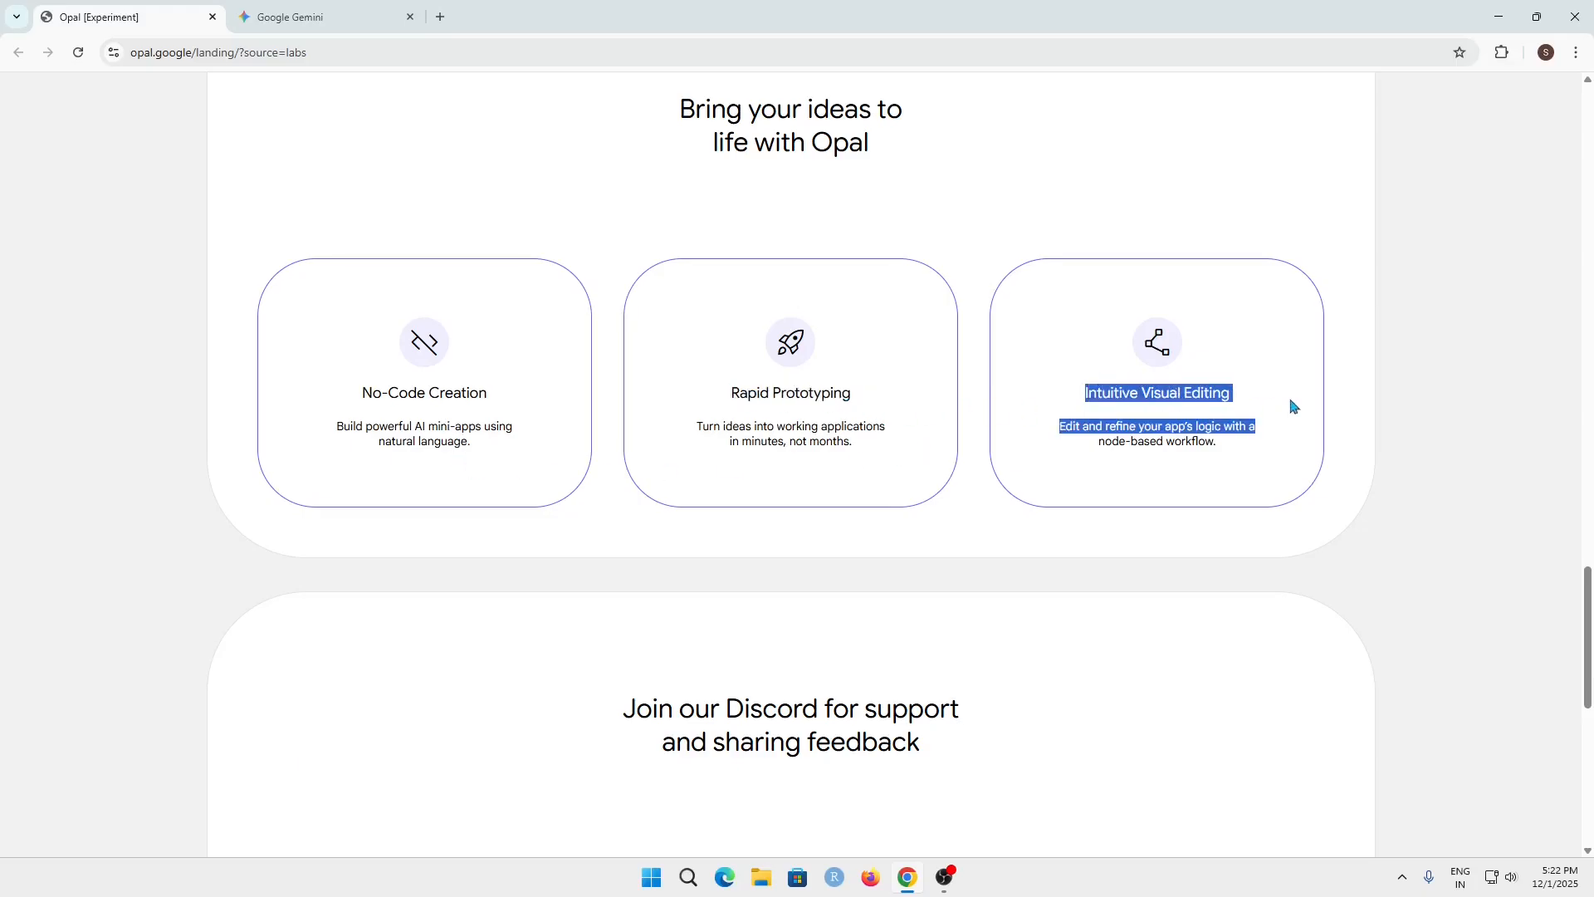
scroll(1168, 715, "down", 4)
scroll(1155, 707, "down", 5)
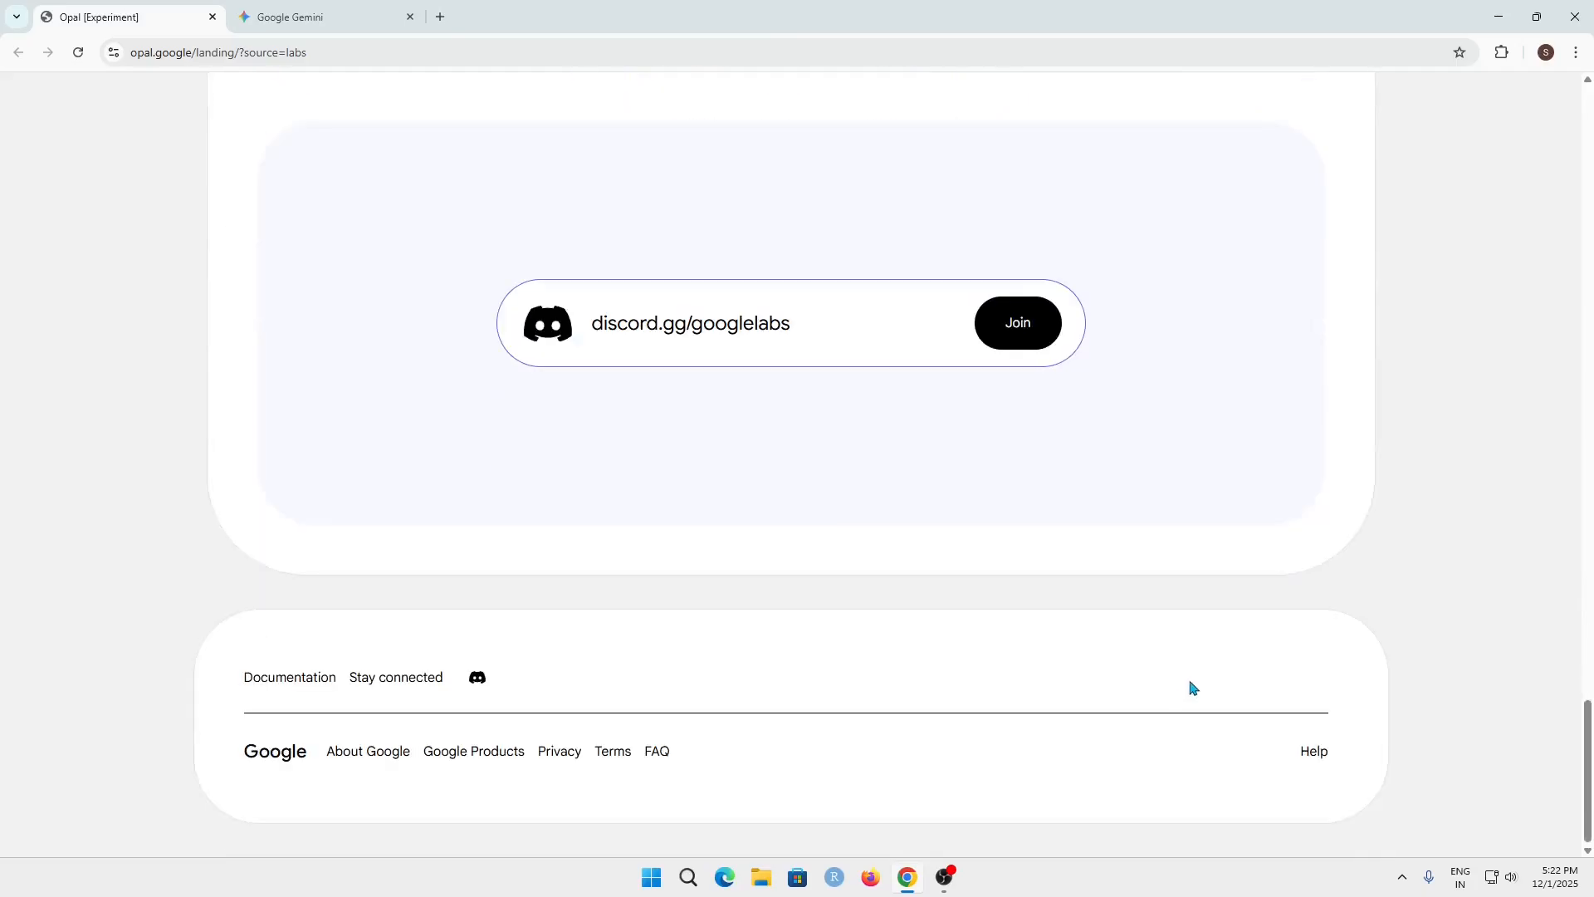
Launch Opal from the landing page and sign in with the first listed Google account
left_click_drag(1589, 707, 1589, 255)
scroll(1530, 242, "up", 10)
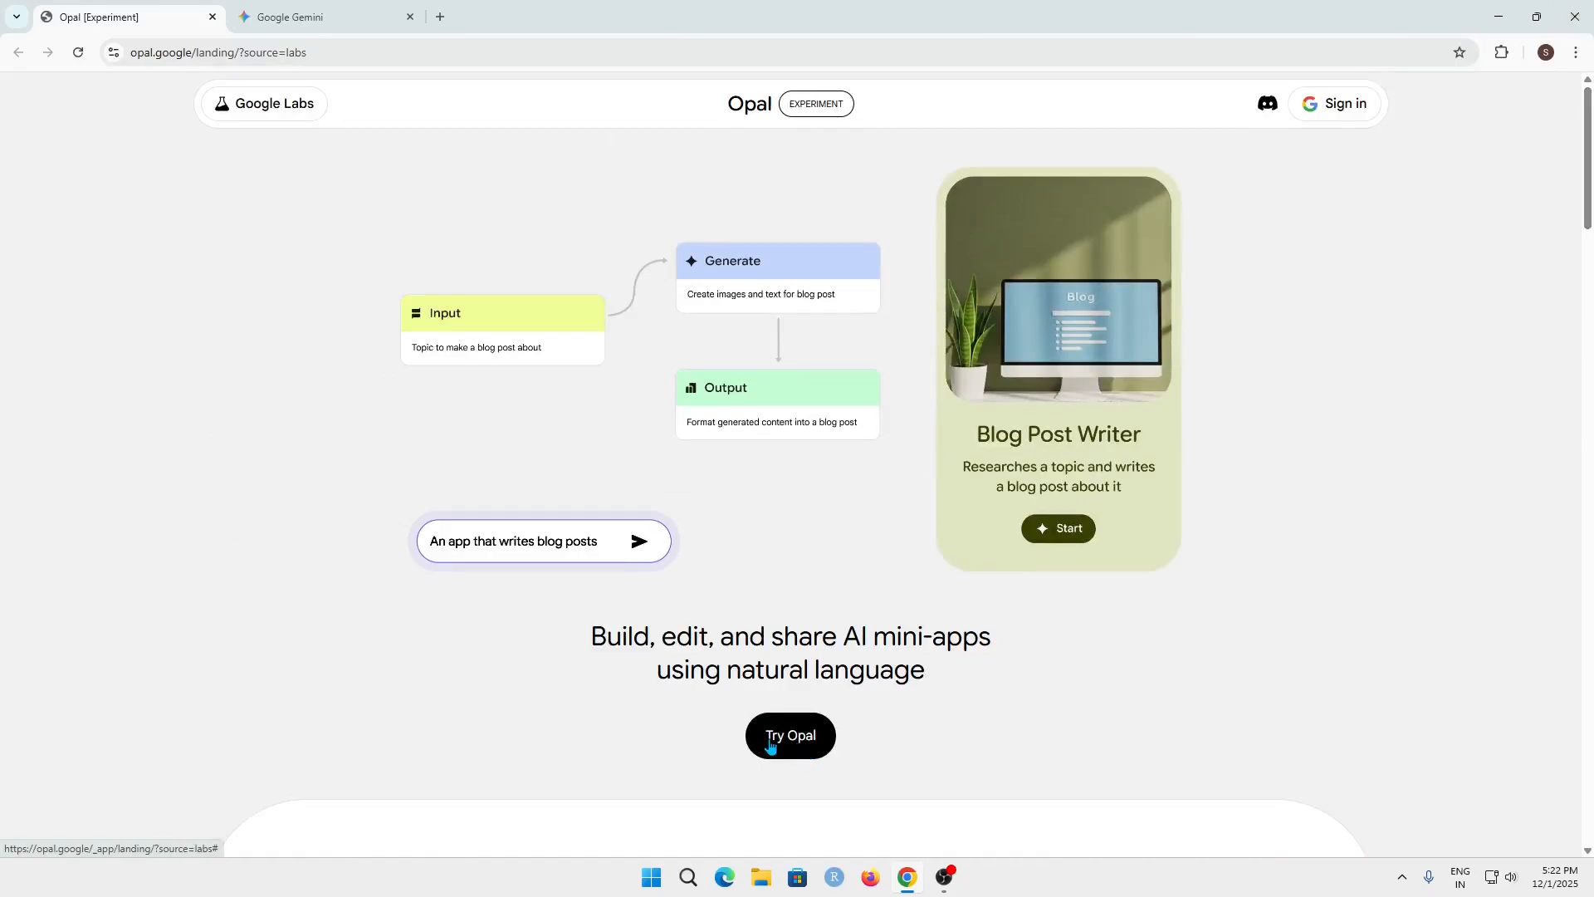
left_click(771, 745)
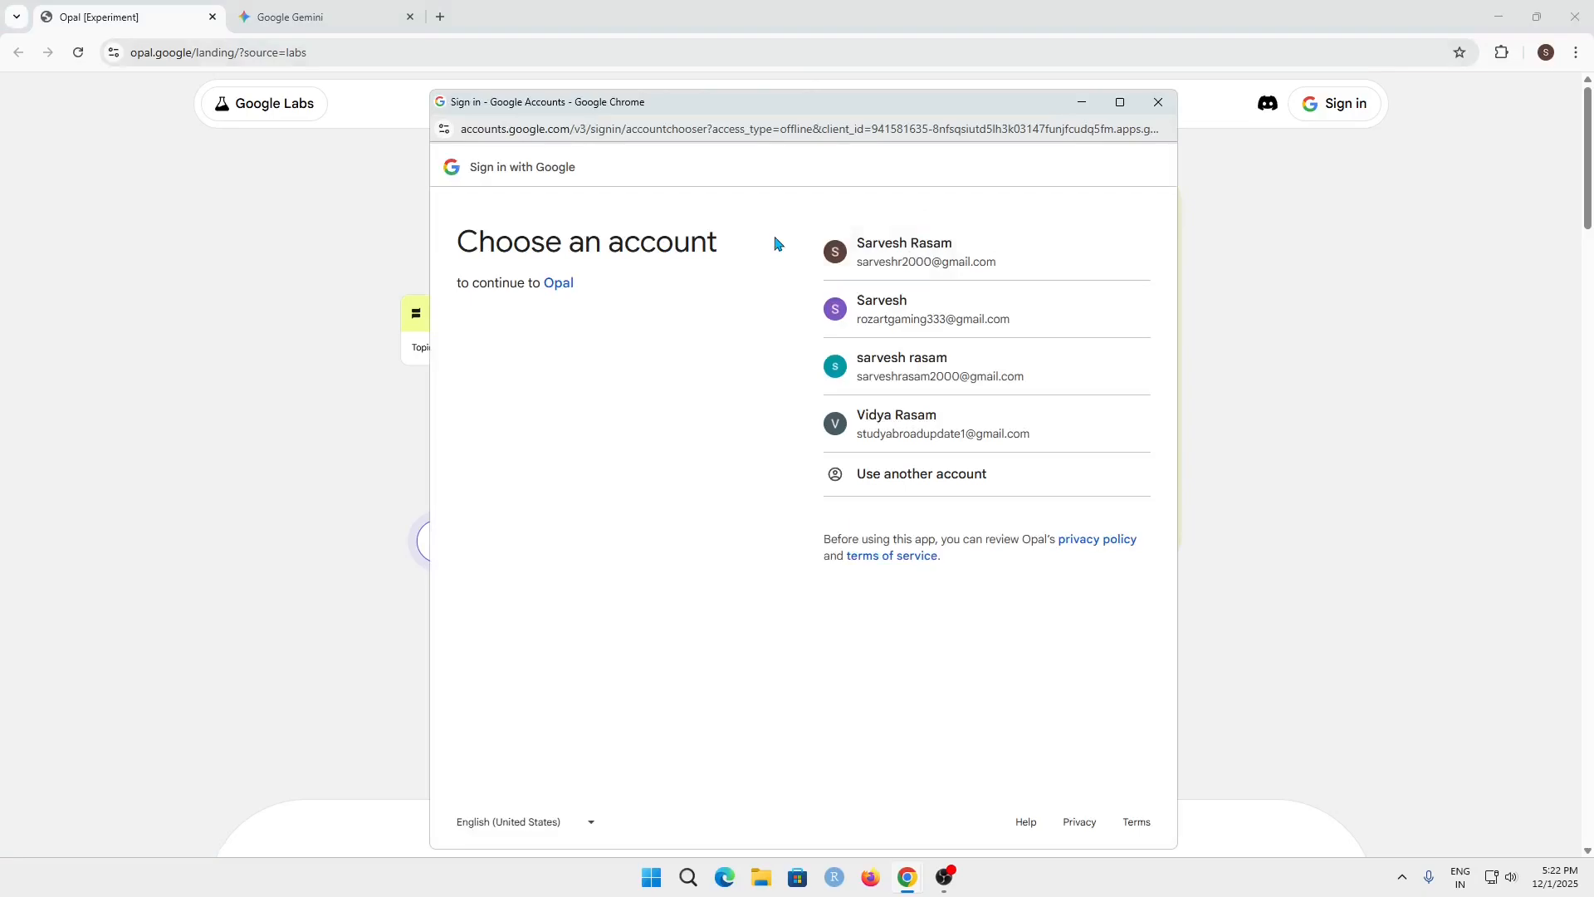
left_click(964, 251)
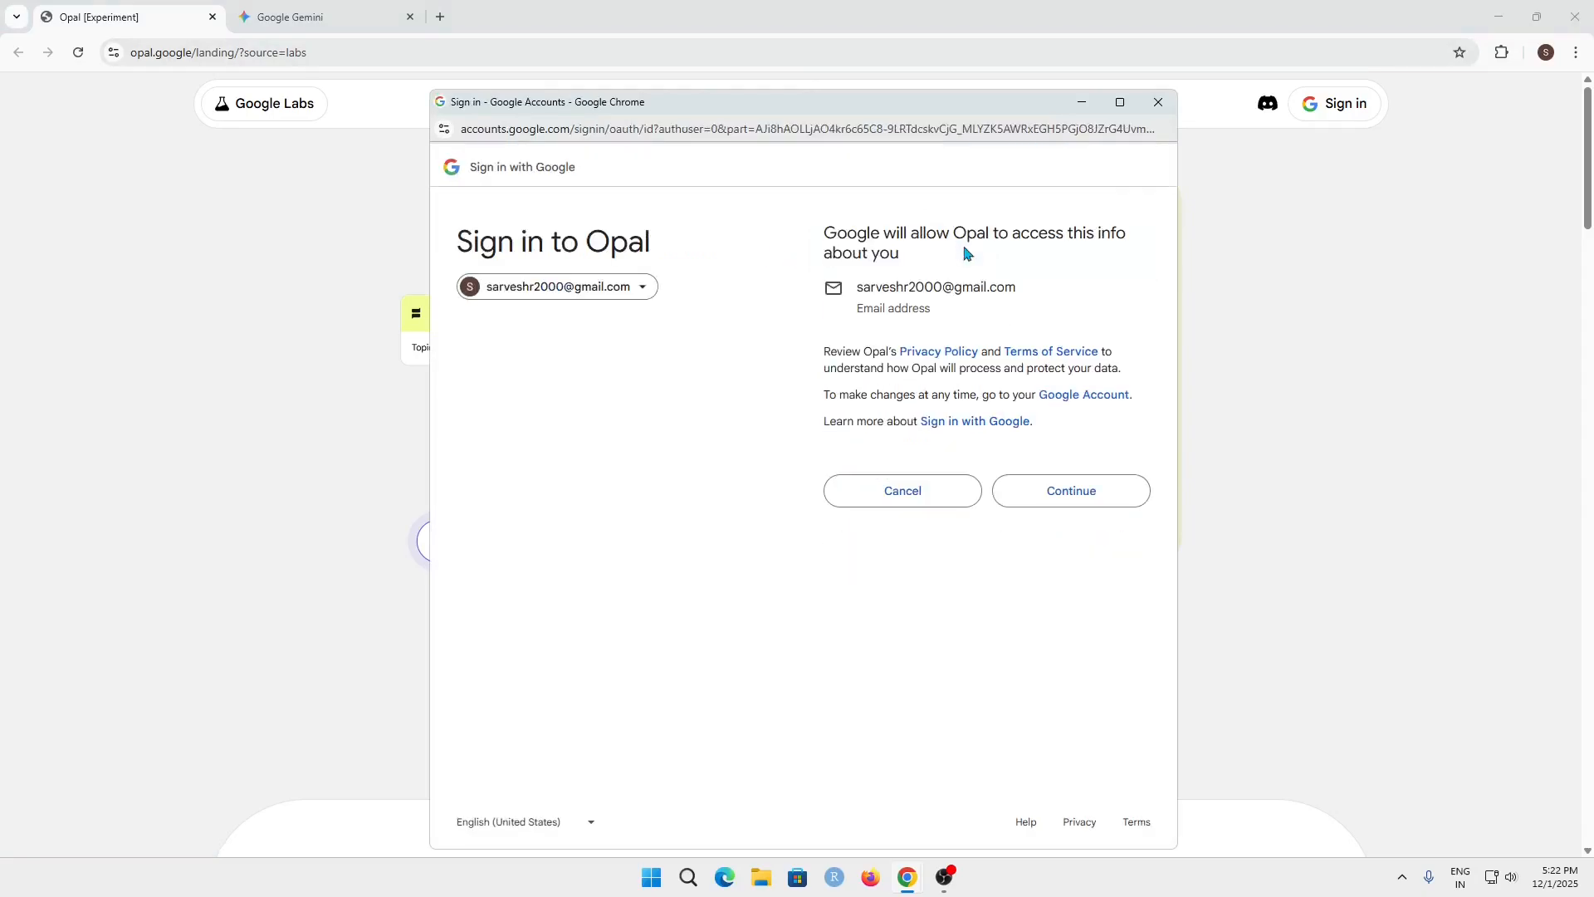
left_click(1088, 495)
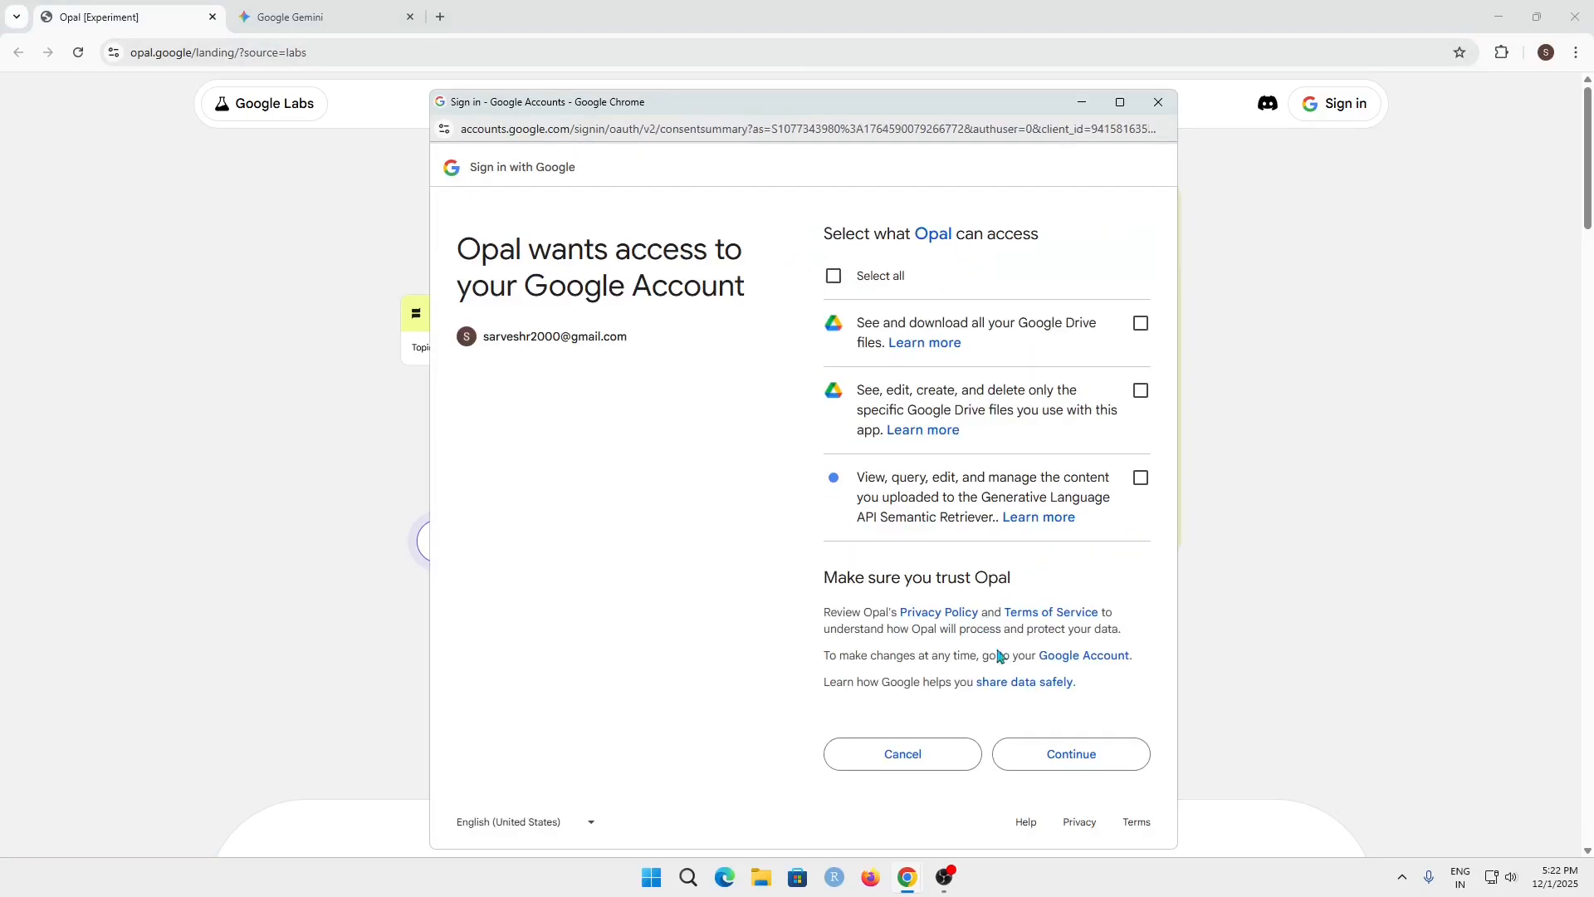
Grant Opal all requested Google account permissions and confirm the welcome dialog with both e-mail and research options selected
left_click(868, 282)
left_click(1071, 752)
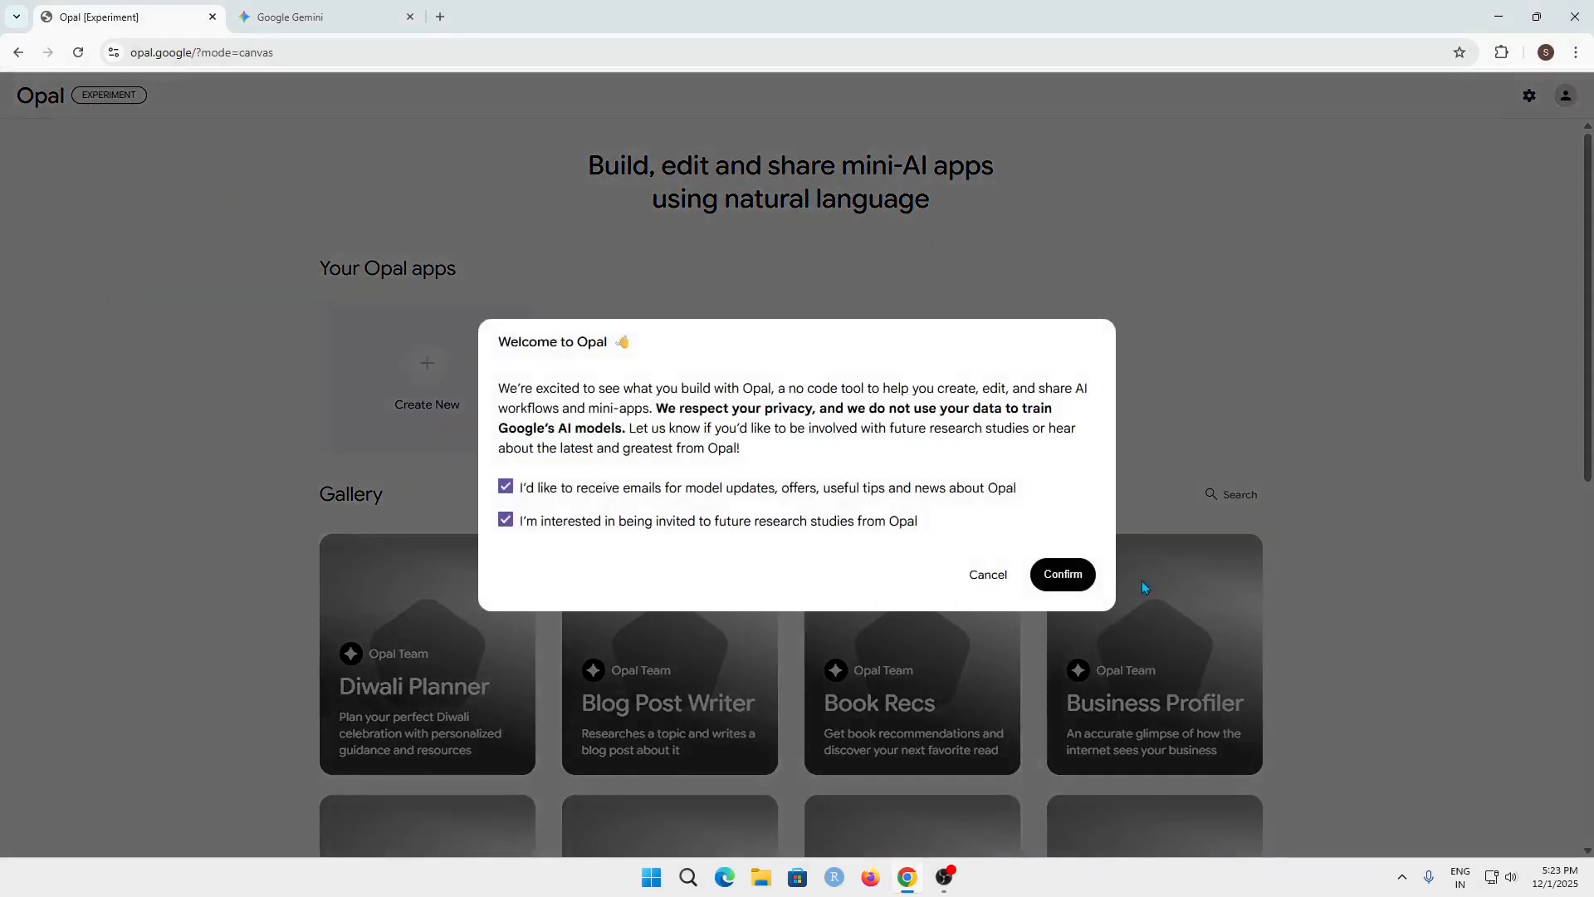
left_click(1068, 576)
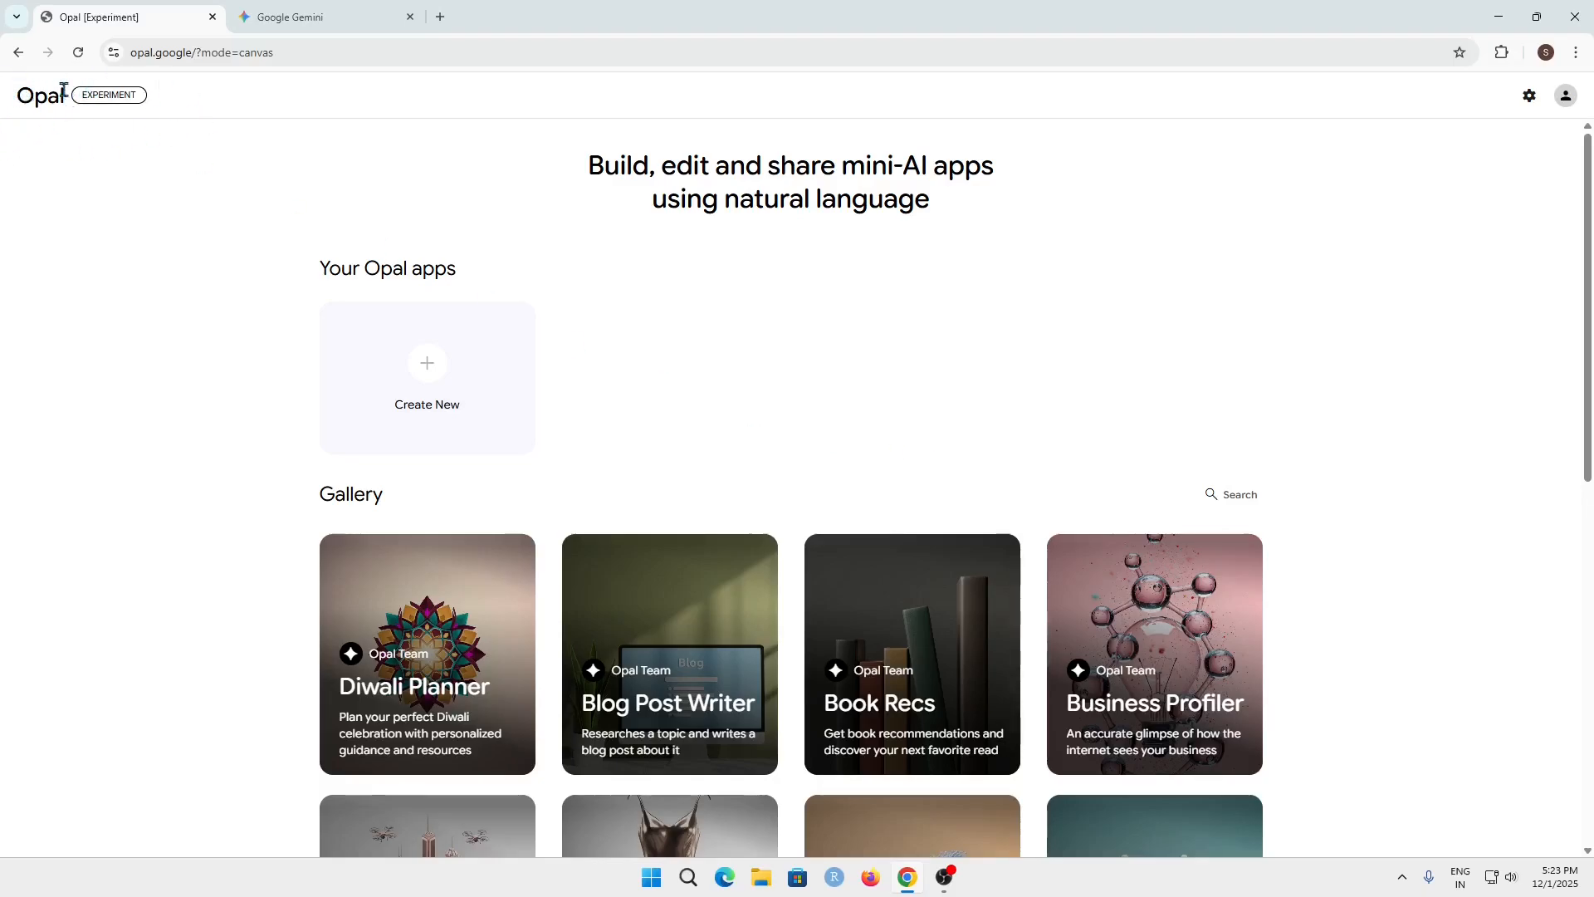
View the Generated Playlist app's workflow from the gallery and return to browsing the gallery
scroll(763, 432, "down", 3)
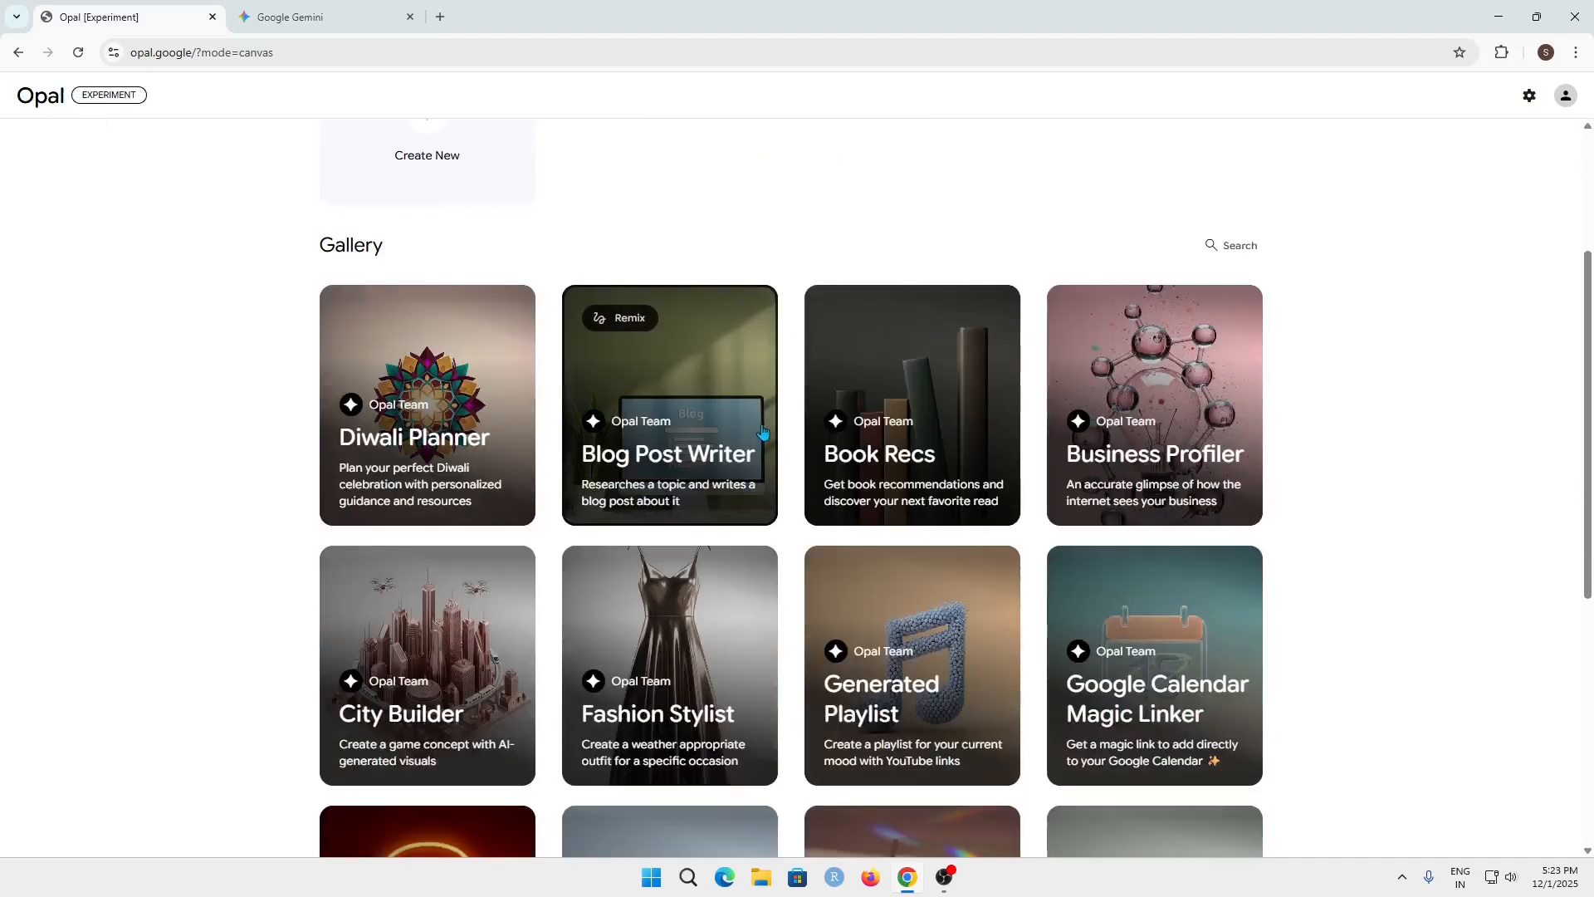
scroll(967, 465, "down", 2)
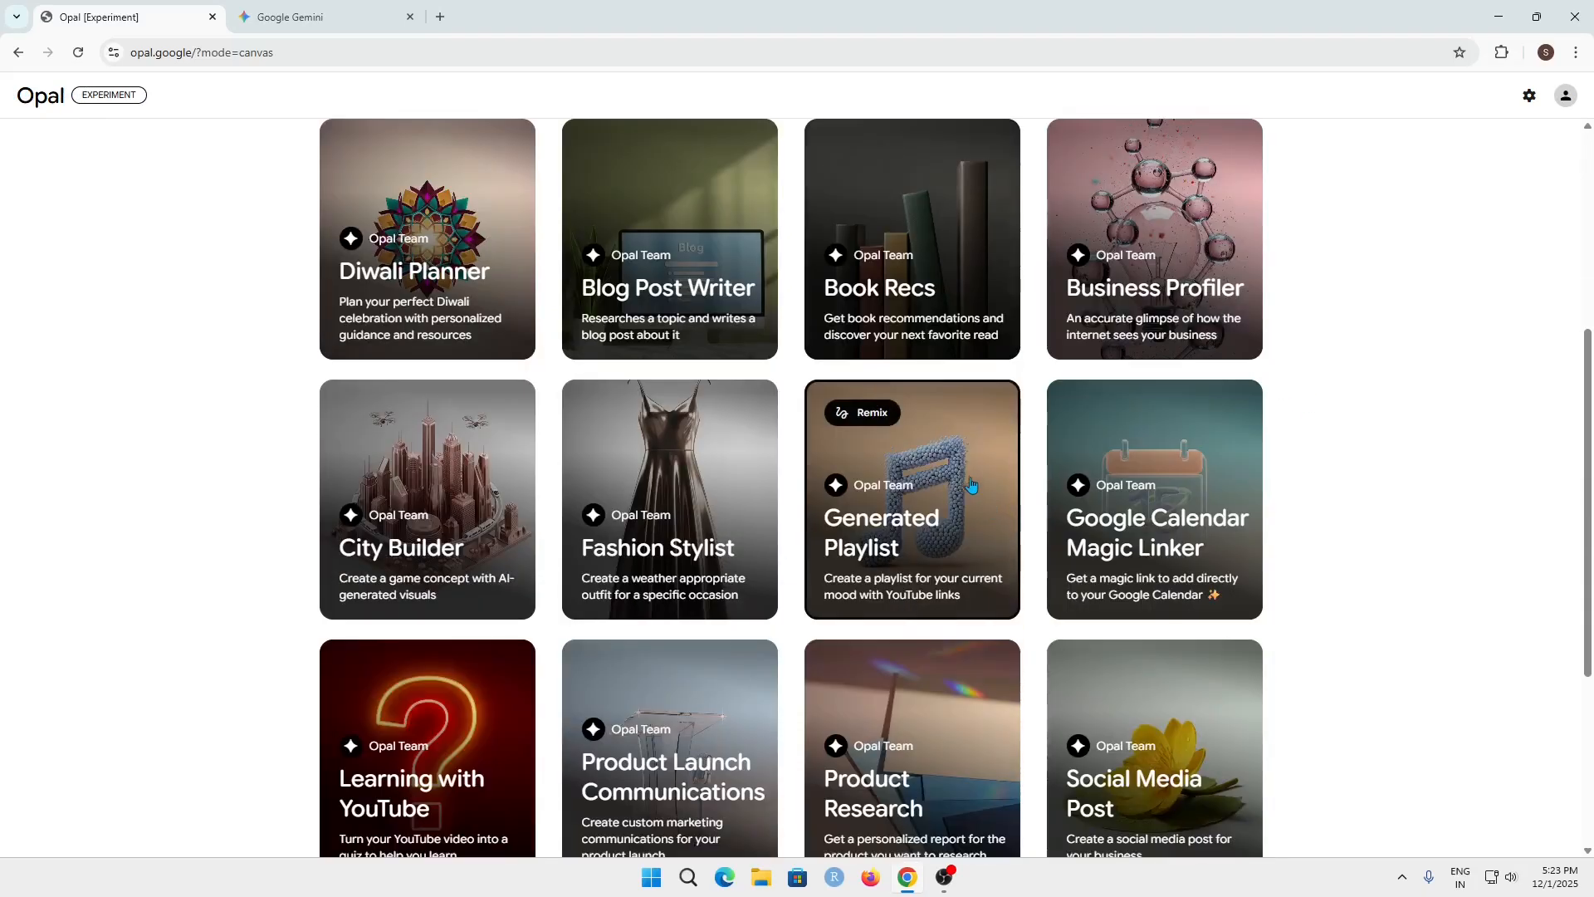
scroll(974, 486, "down", 1)
left_click(894, 410)
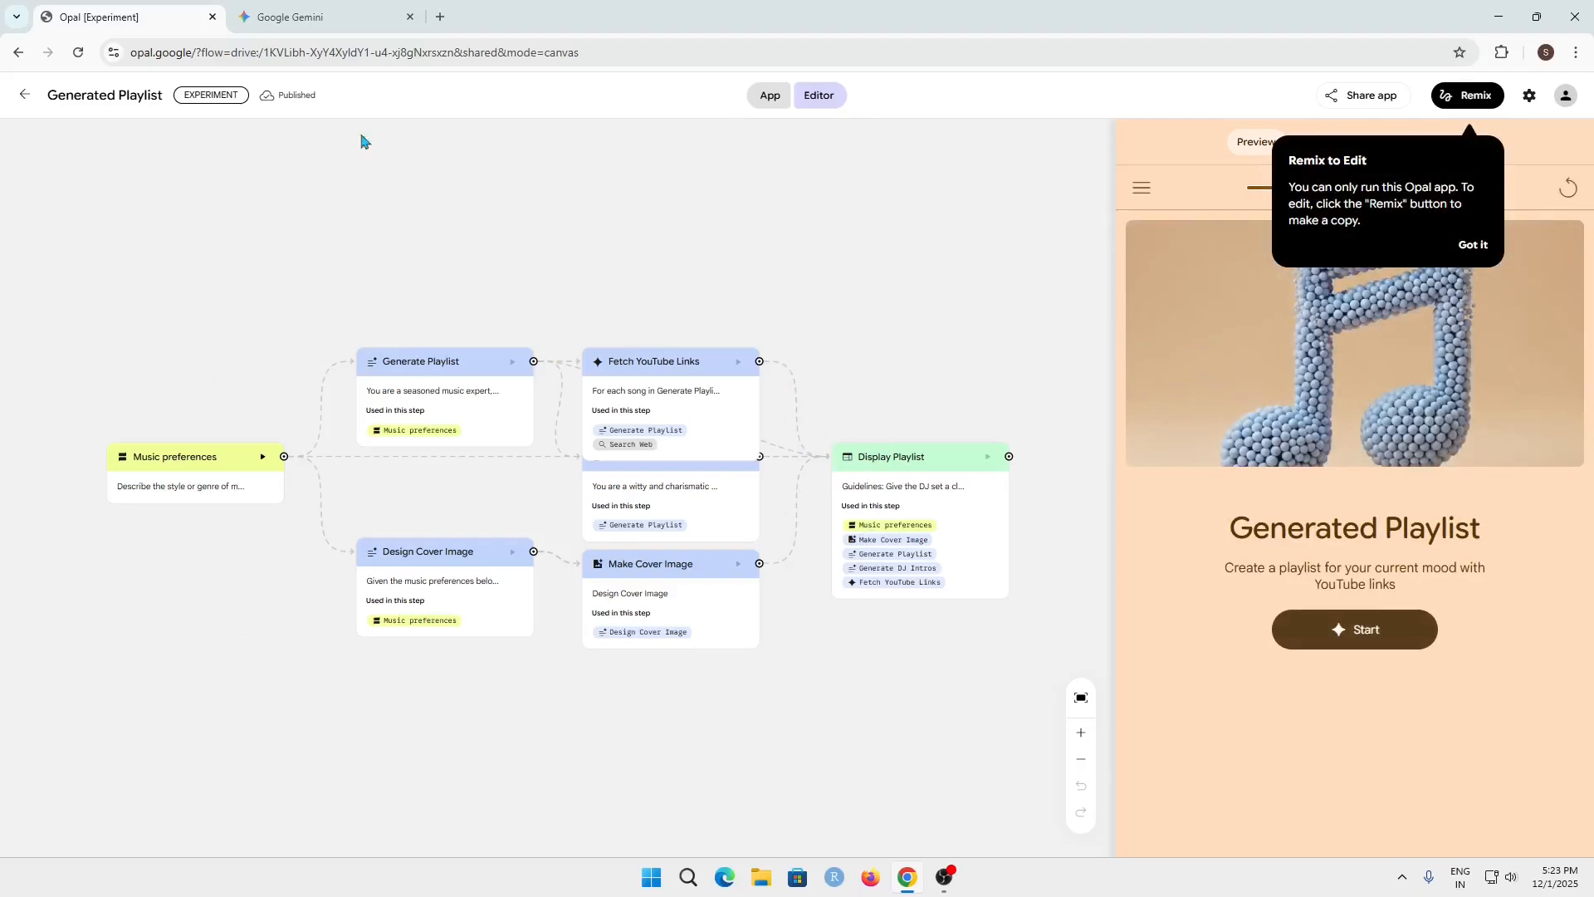
left_click(24, 95)
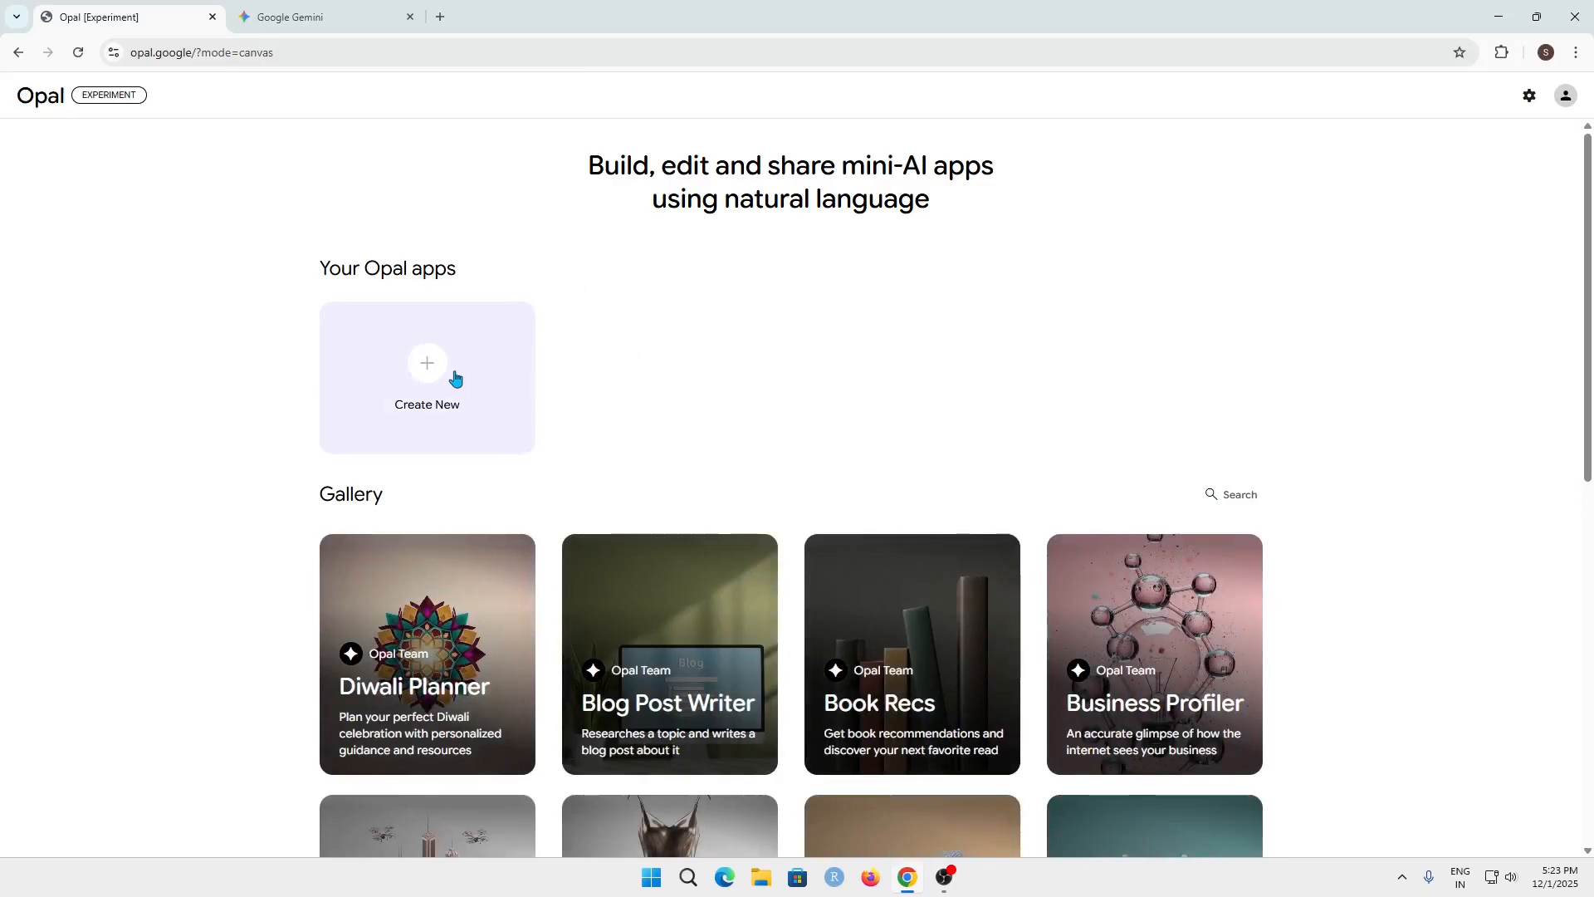
scroll(902, 335, "down", 3)
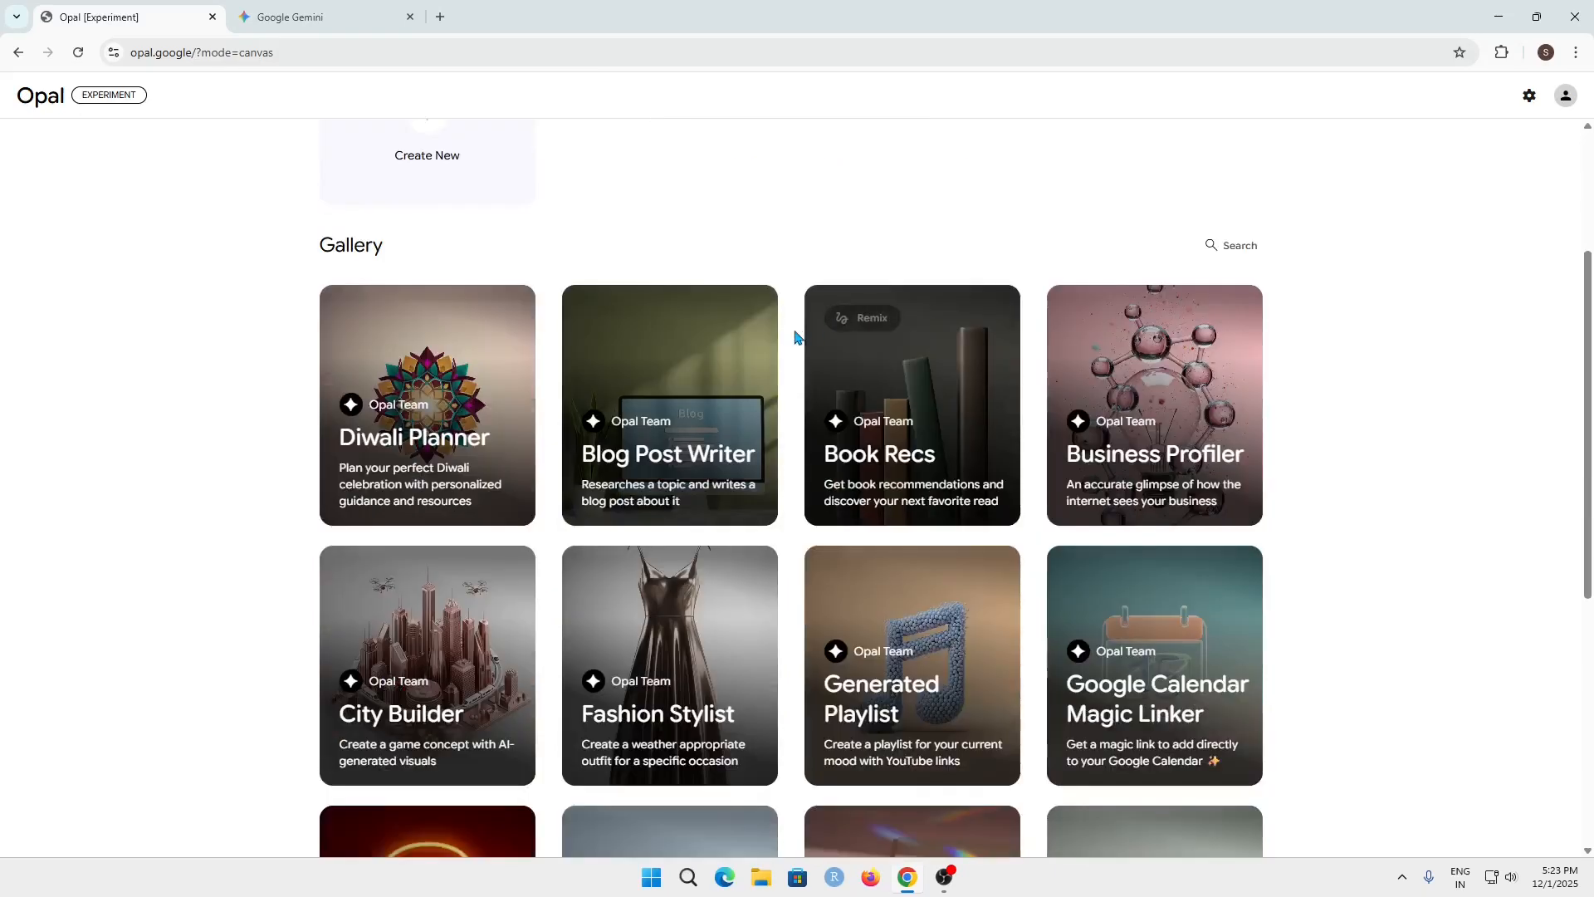
Browse the rest of the gallery and create a new Opal app
scroll(1099, 588, "down", 6)
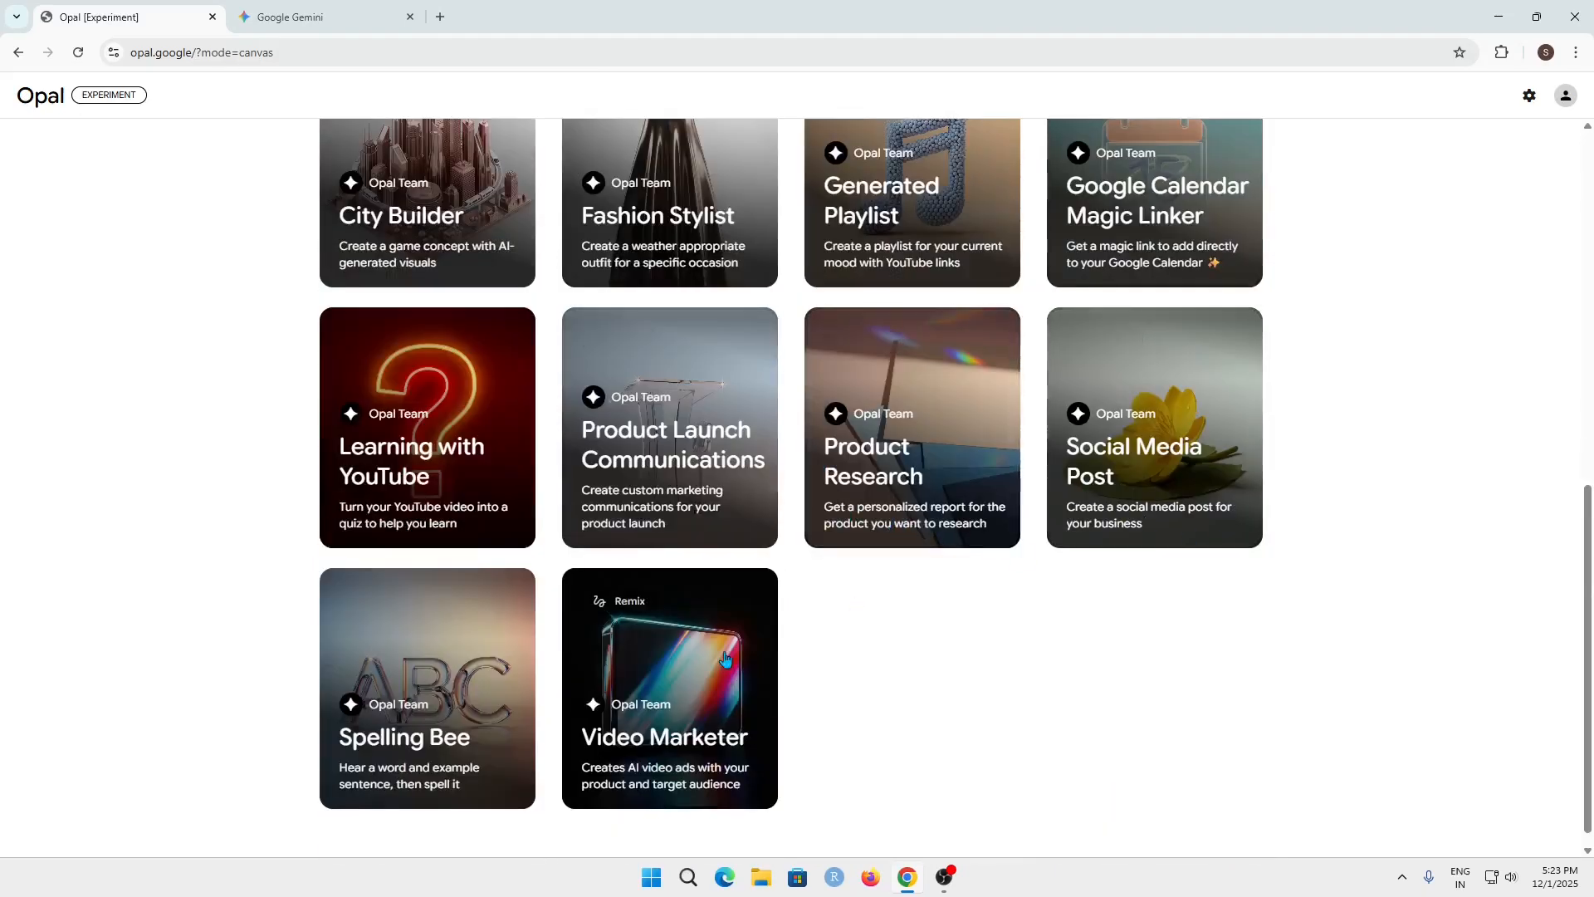
scroll(851, 642, "up", 10)
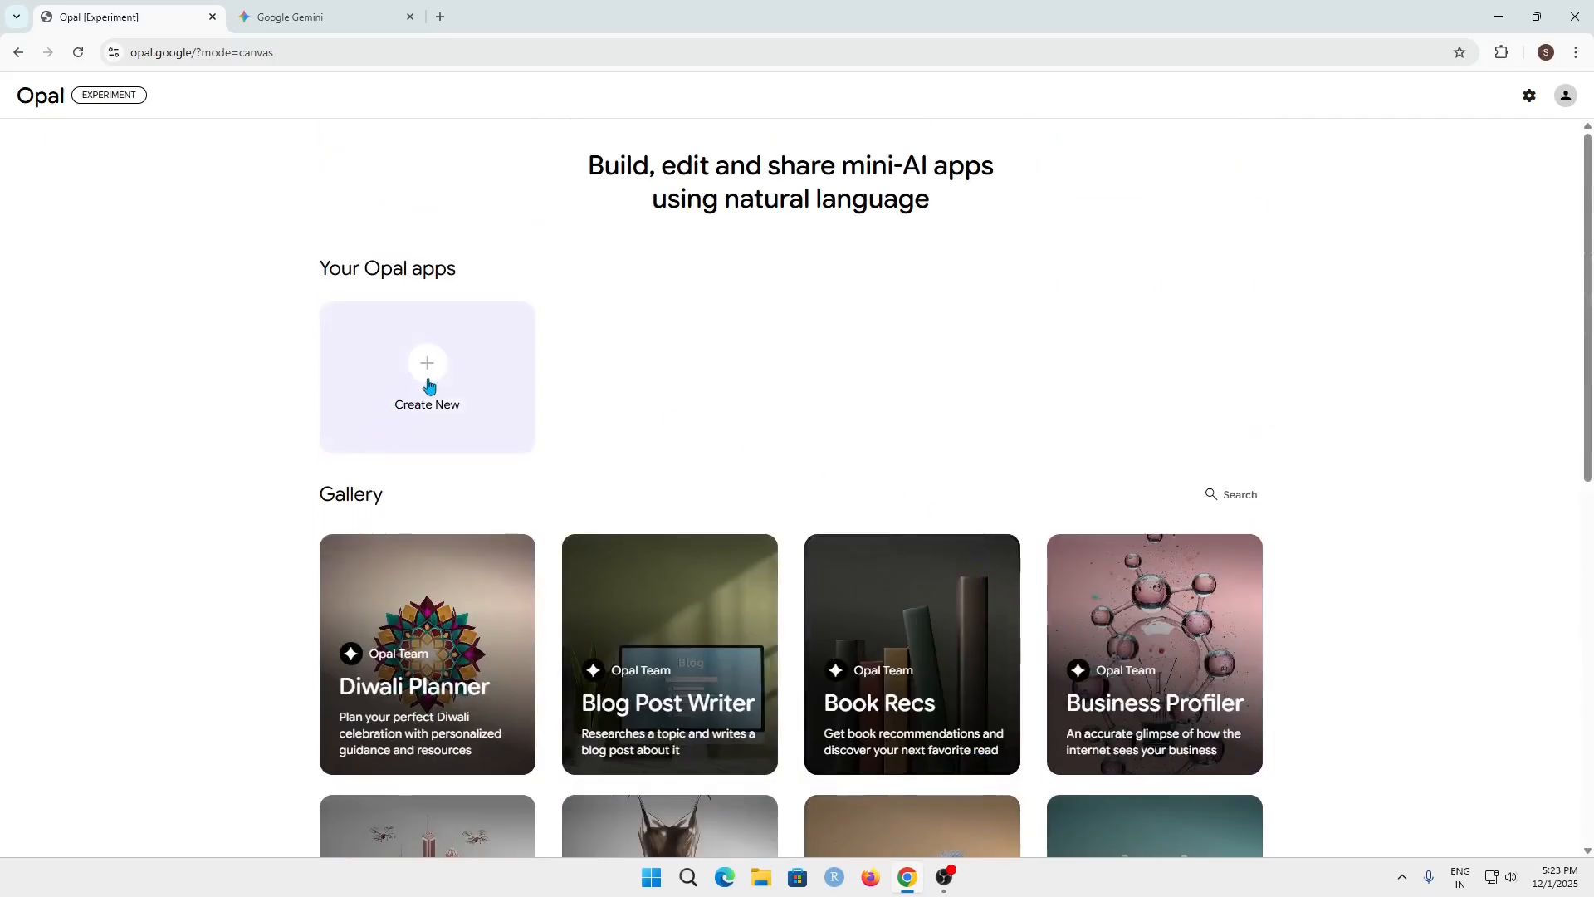
left_click(429, 382)
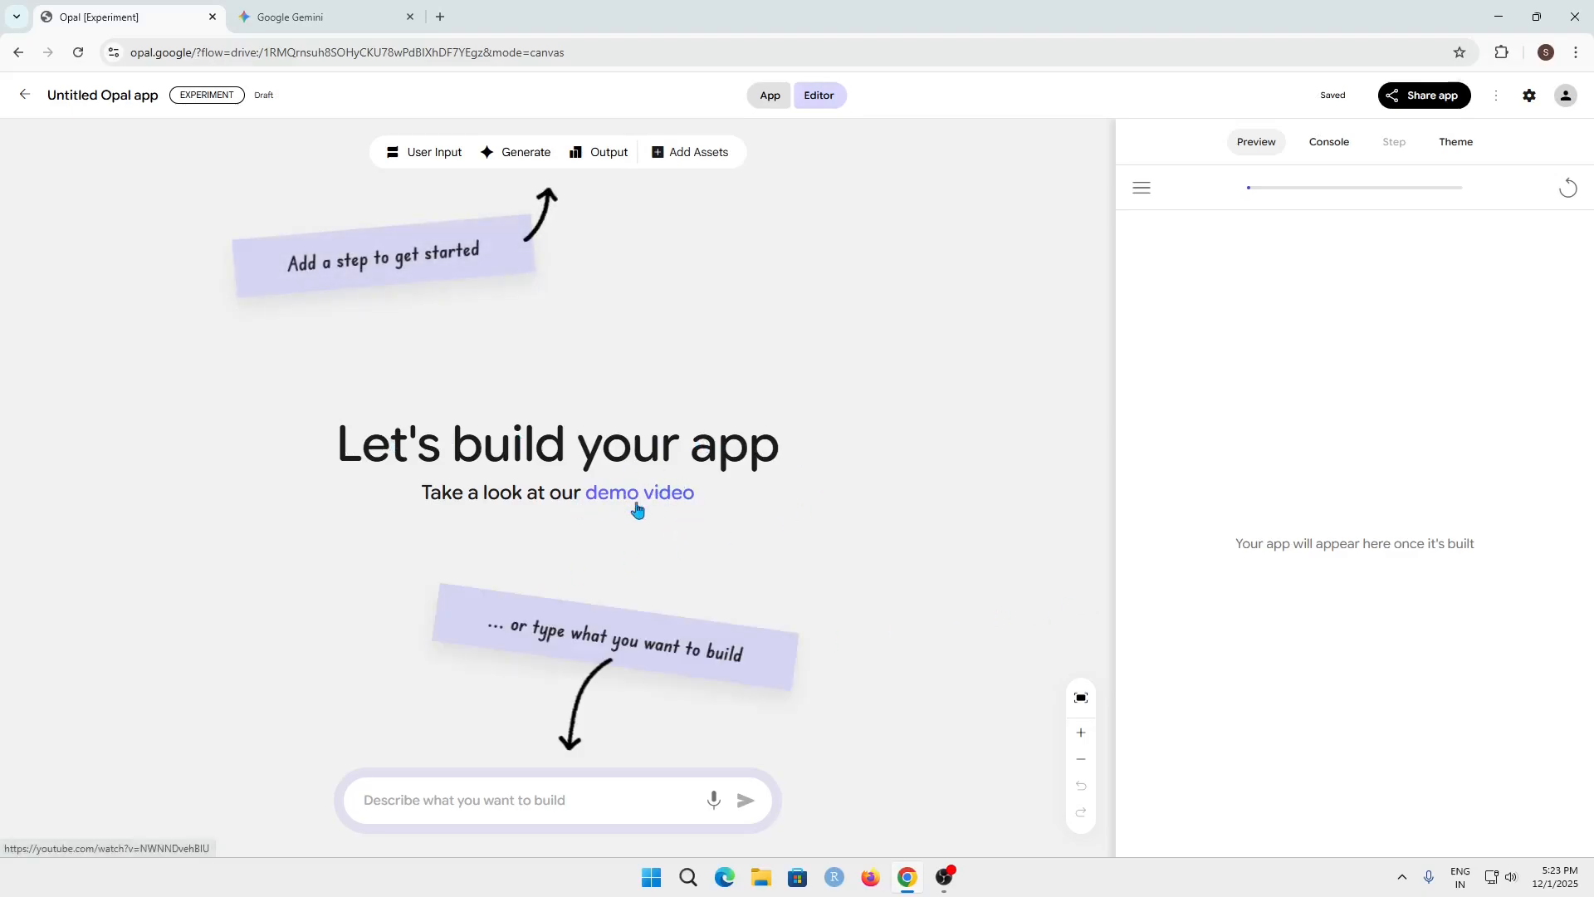
Submit the pasted prompt, without its "Initial prompt:" label, for an app turning a stock ticker's latest 3 web-searched headlines into a formatted sentiment report
left_click(491, 799)
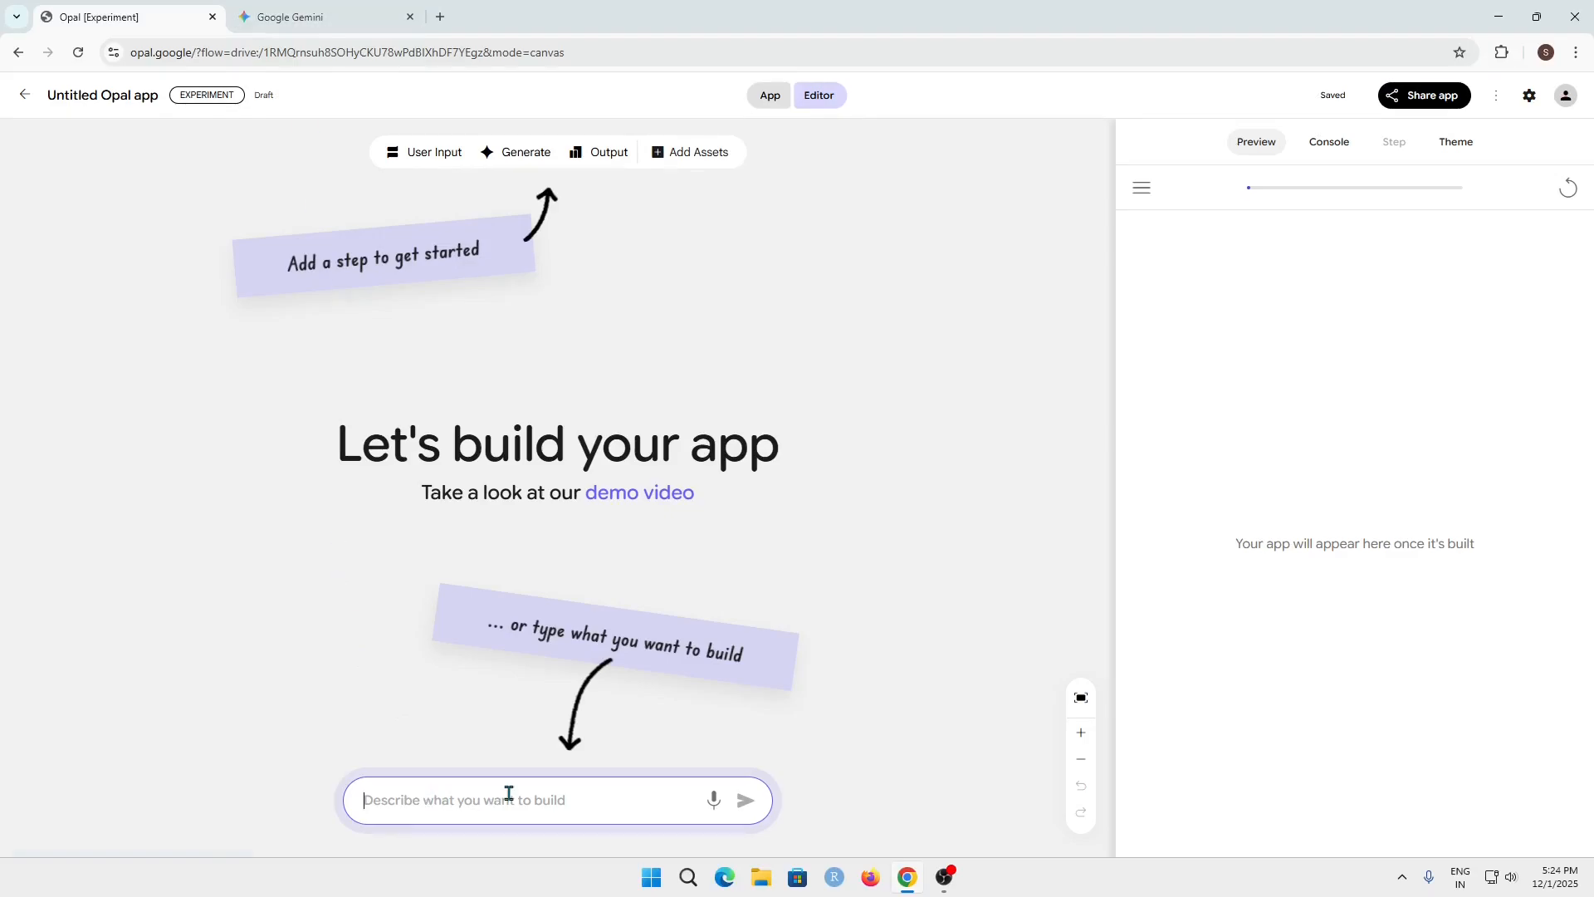
key("ctrl+v")
scroll(521, 791, "up", 1)
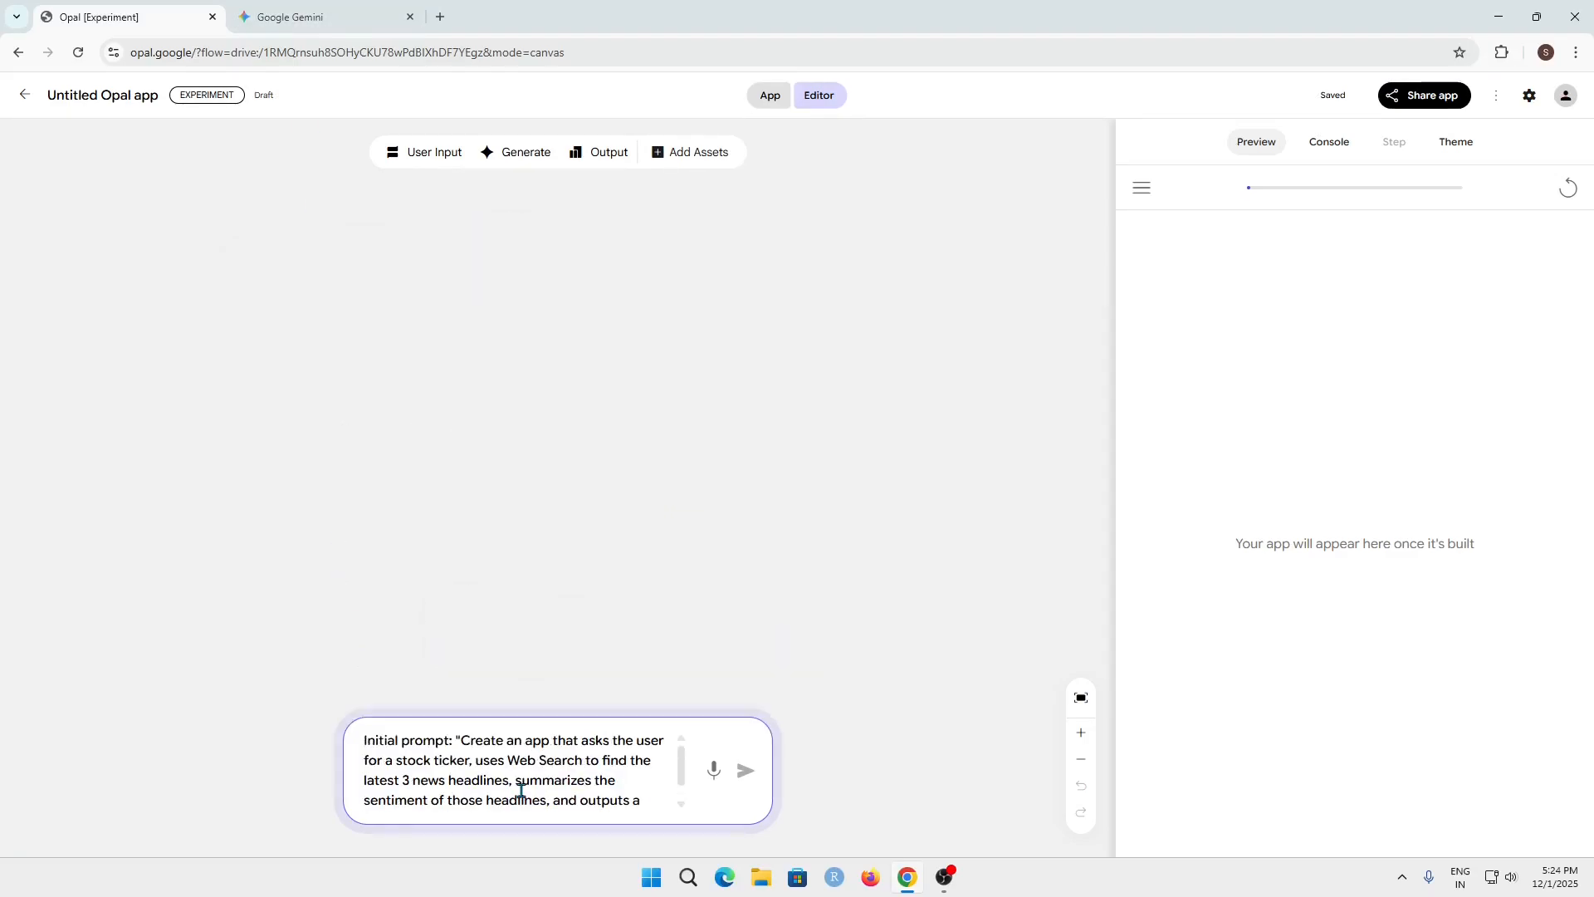
left_click_drag(458, 737, 327, 755)
key("BackSpace")
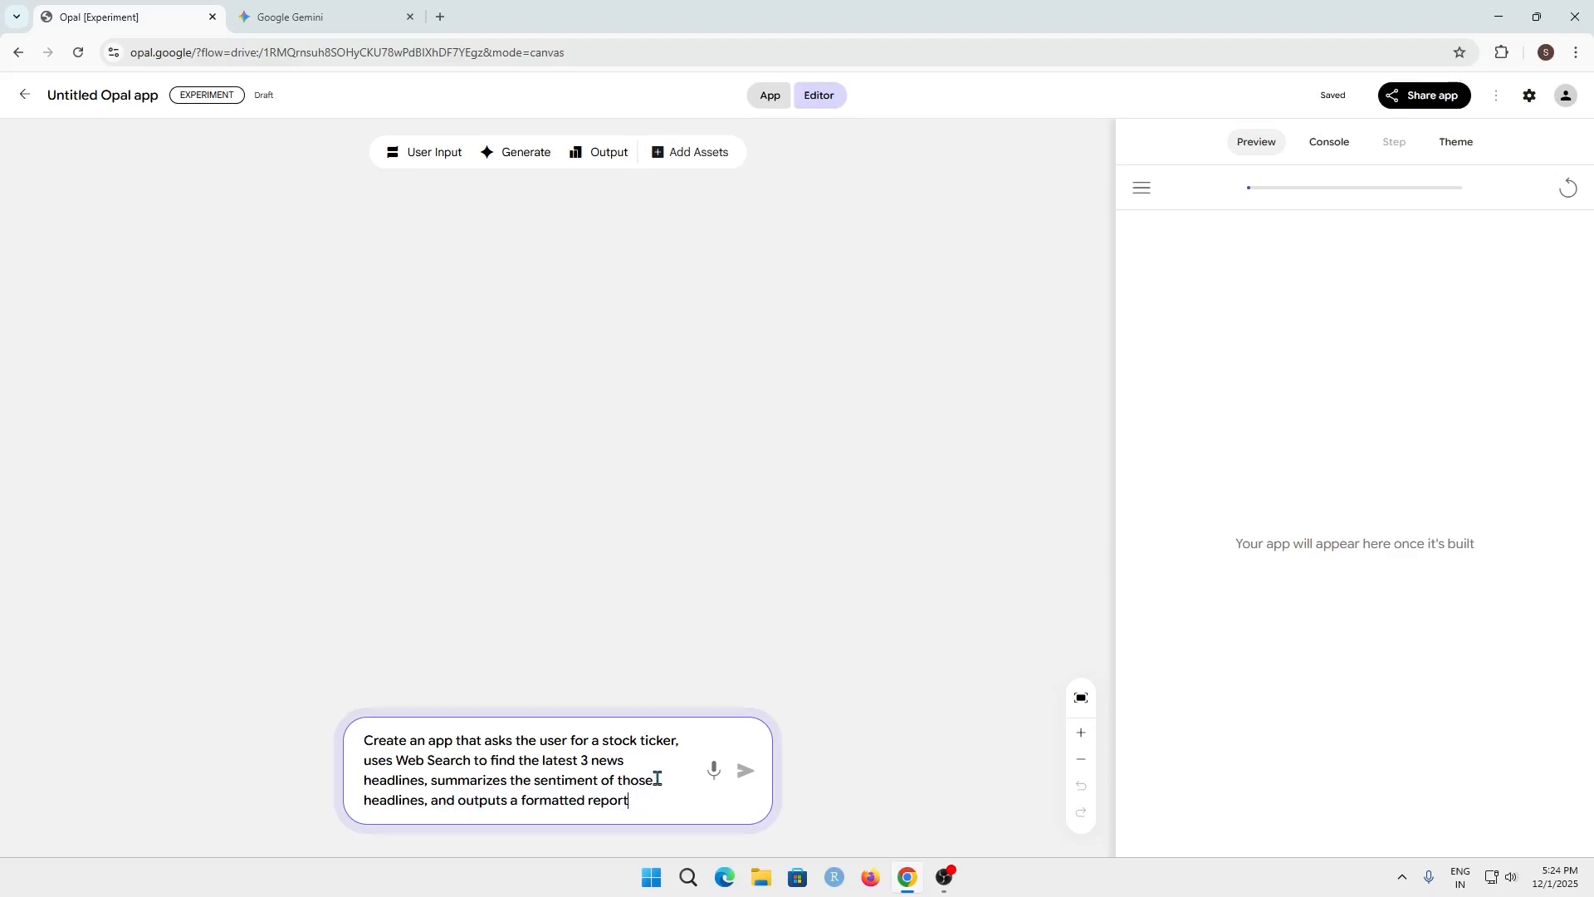
left_click(746, 772)
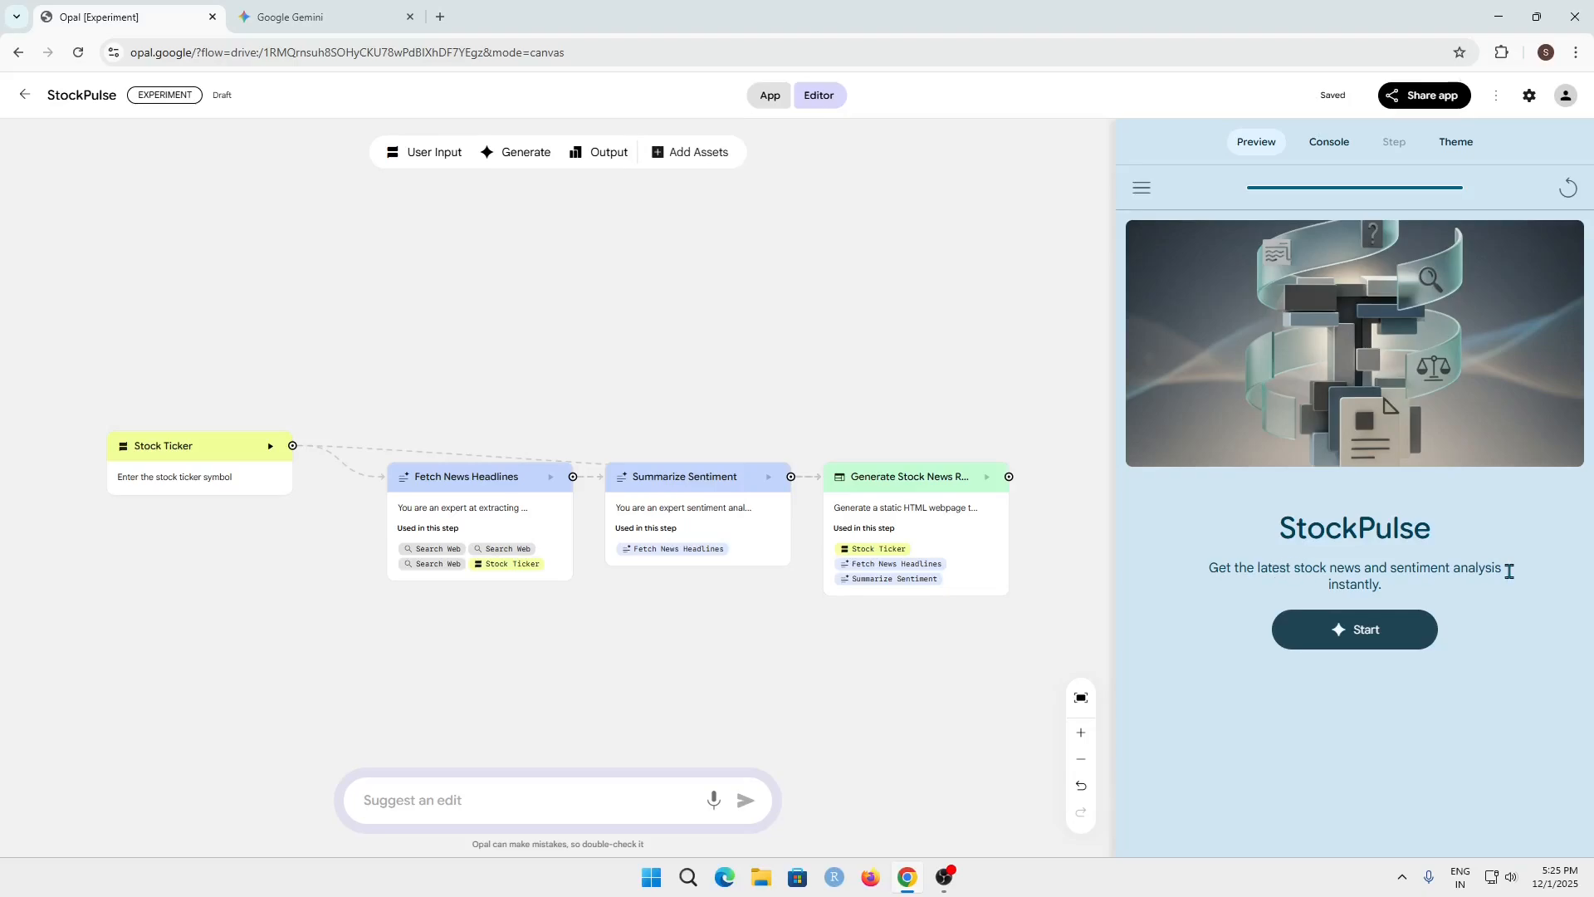
Review the StockPulse app's description in the preview and view the Stock Ticker input step
left_click_drag(1391, 584, 1212, 569)
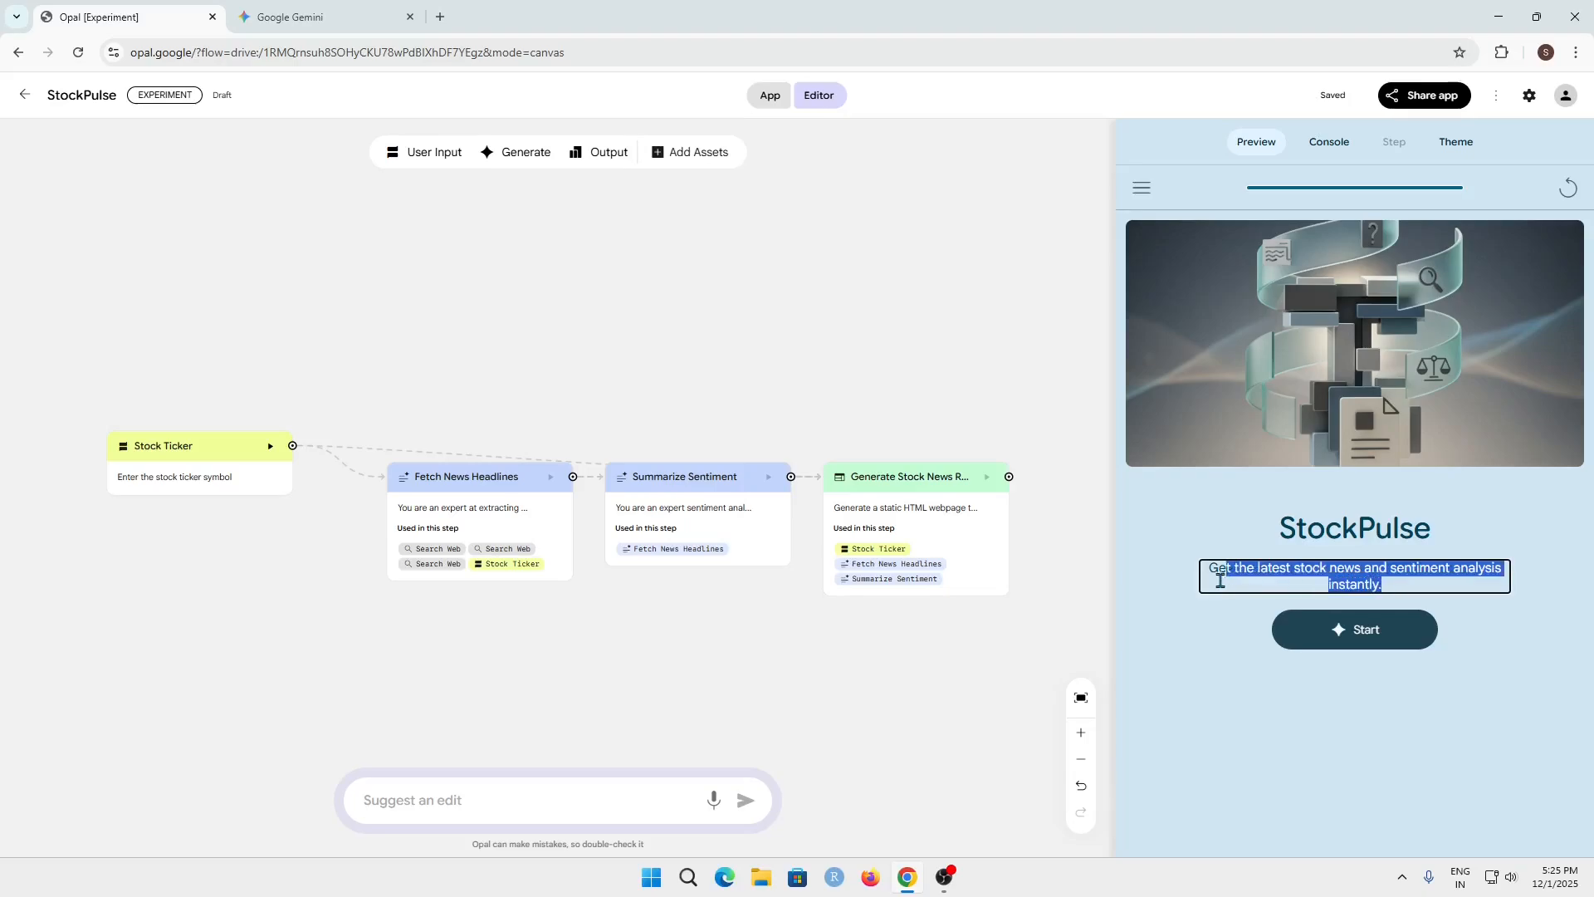
left_click(1214, 579)
left_click(1129, 677)
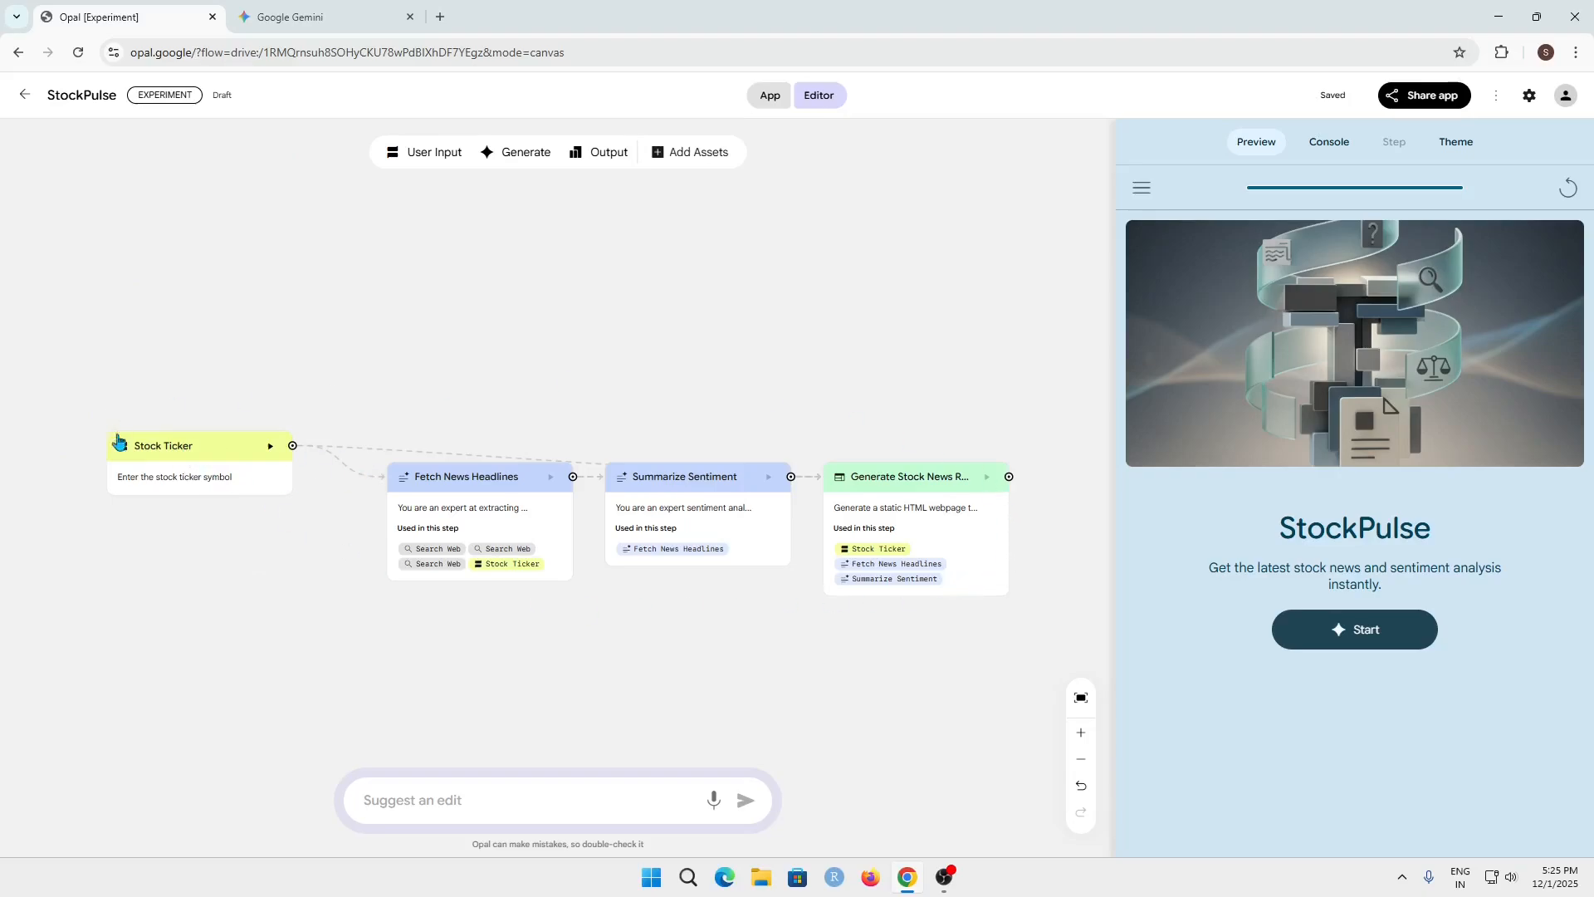
left_click(172, 467)
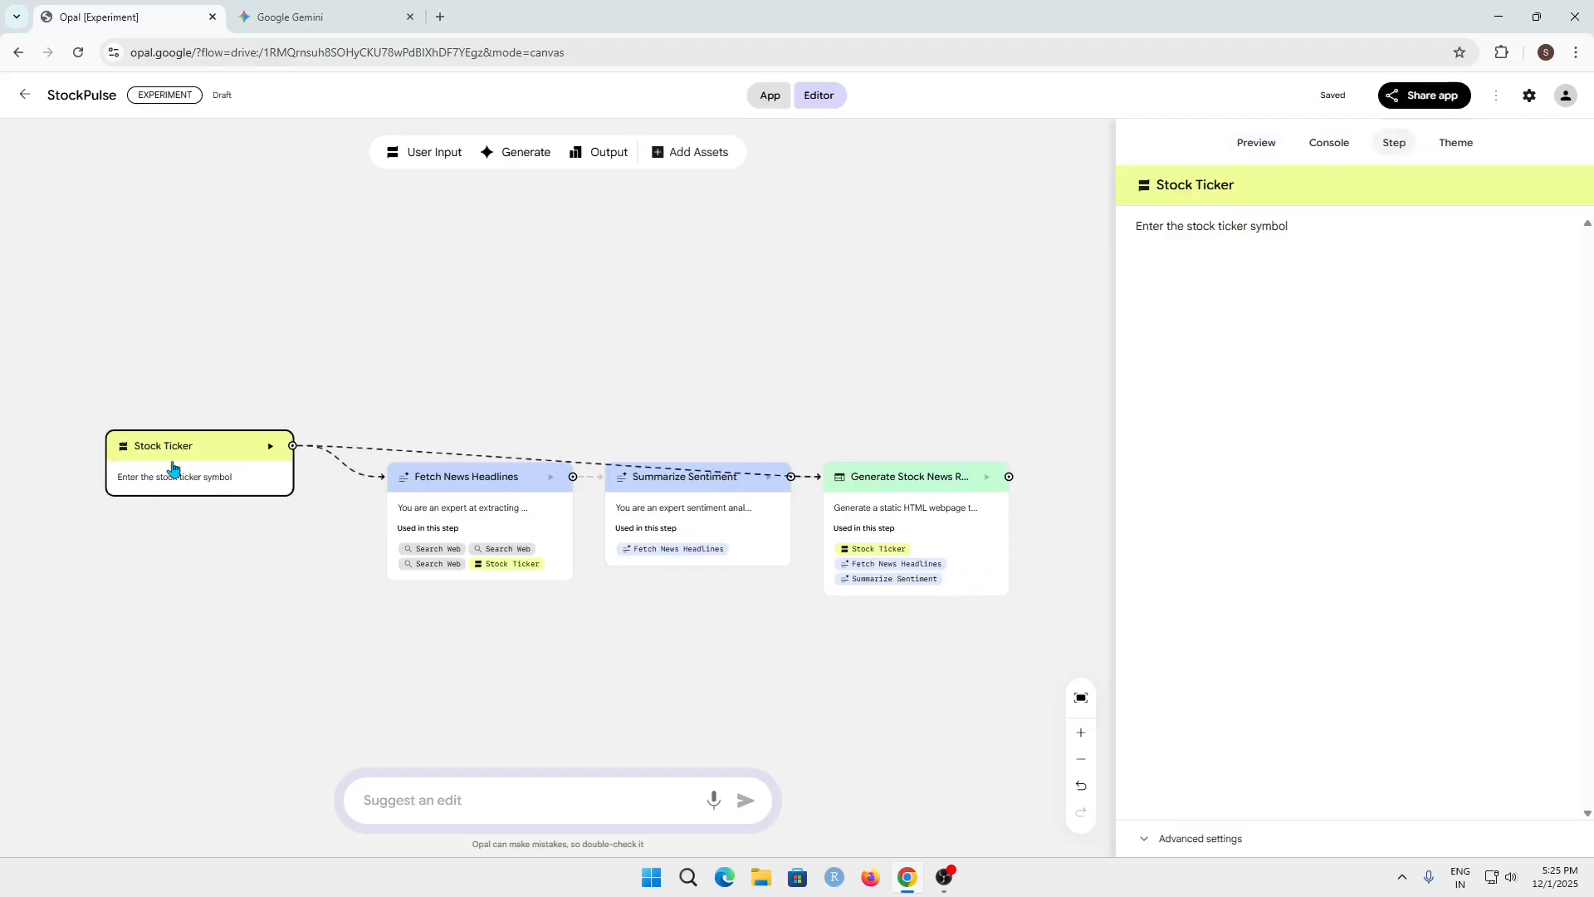
left_click(450, 158)
left_click_drag(553, 452, 502, 365)
right_click(502, 366)
left_click(536, 381)
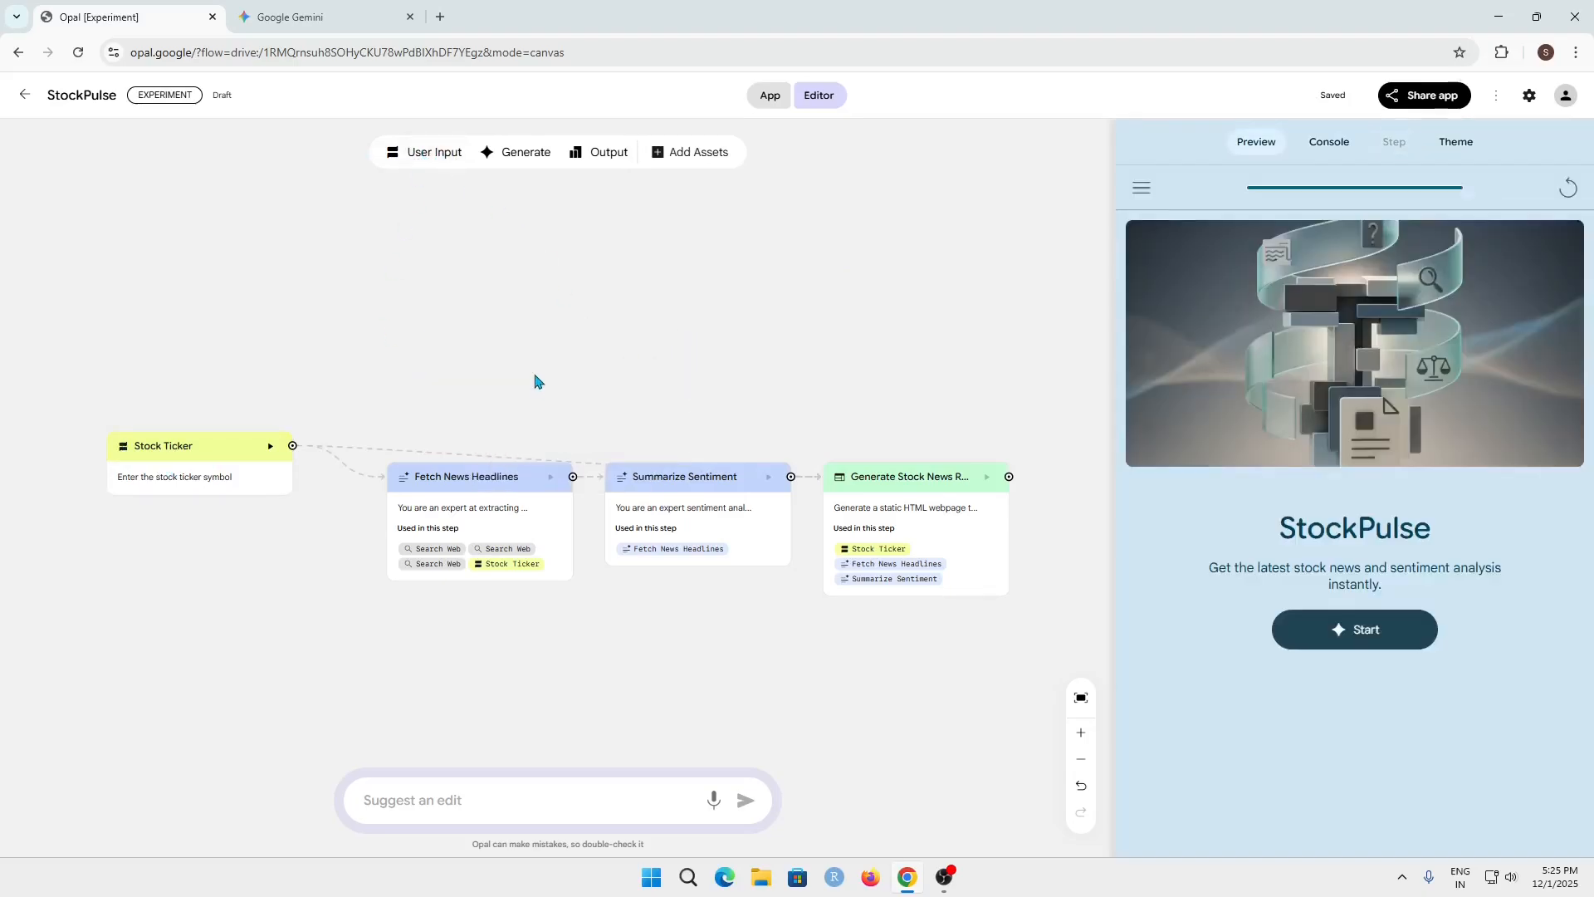
Examine the Fetch News Headlines, Summarize Sentiment and Generate Stock News Report prompts, plus the app's console
left_click(439, 490)
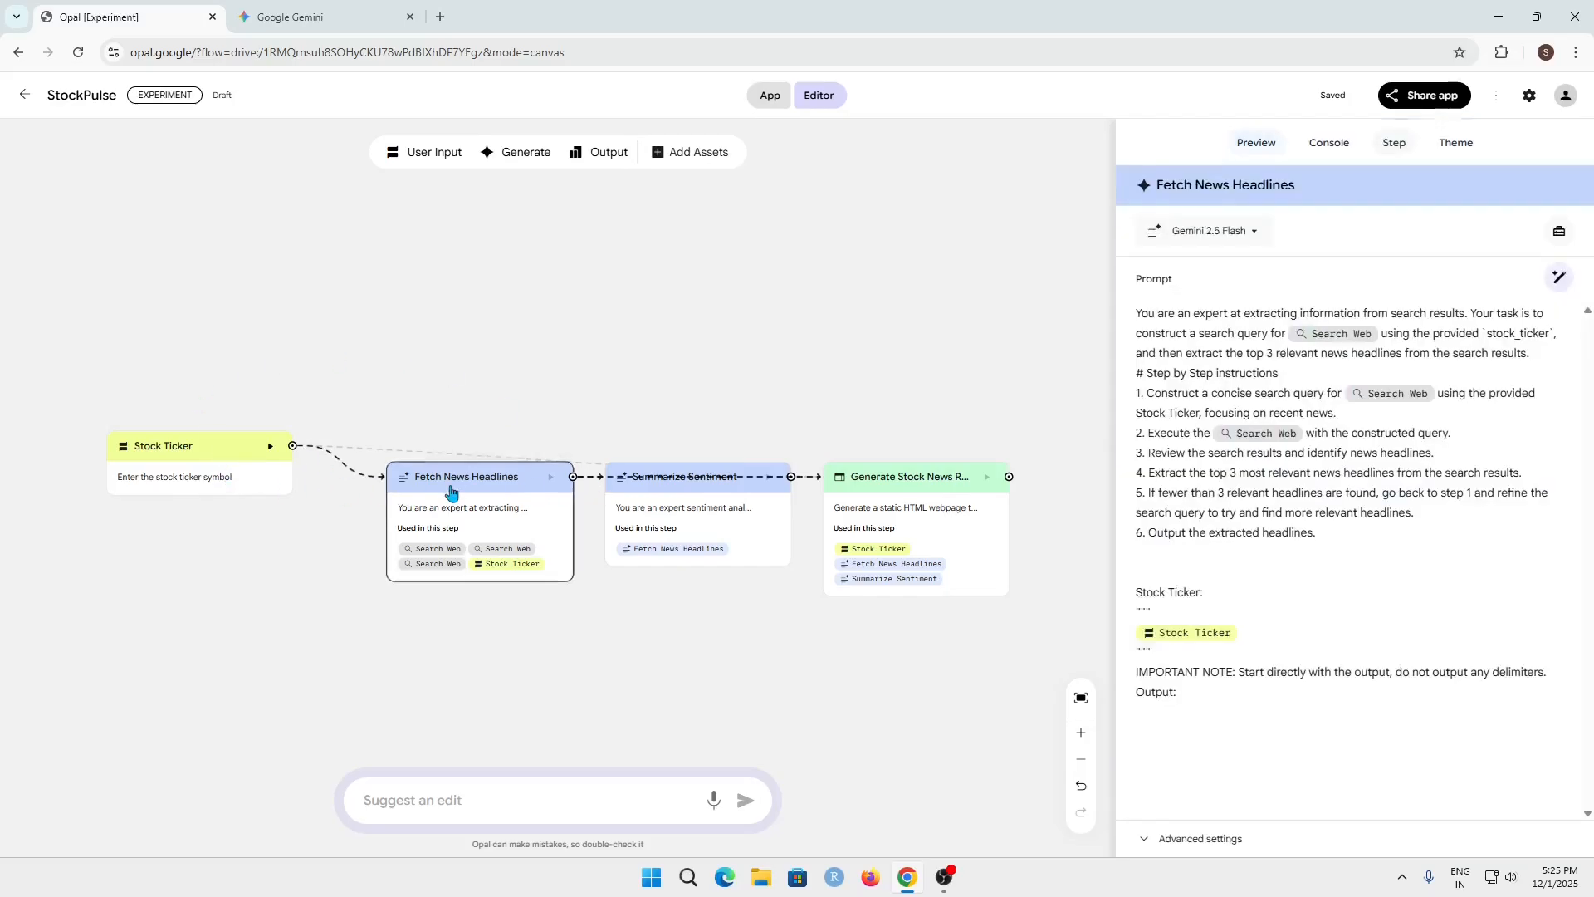
left_click_drag(440, 488, 453, 484)
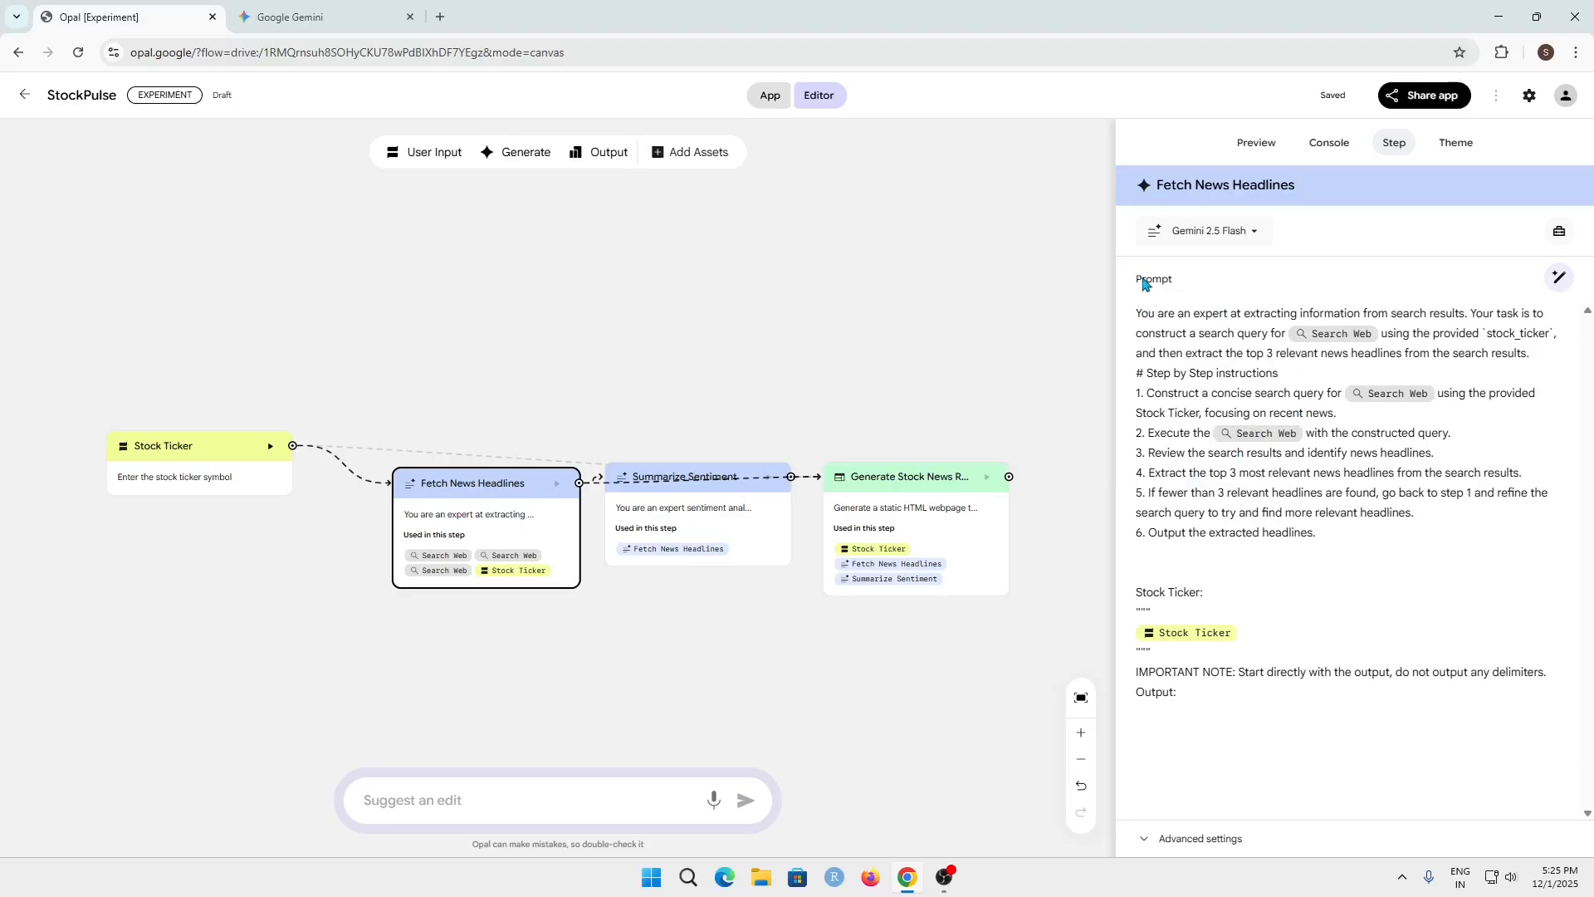
left_click_drag(1323, 541, 1133, 320)
left_click(1395, 565)
left_click(729, 509)
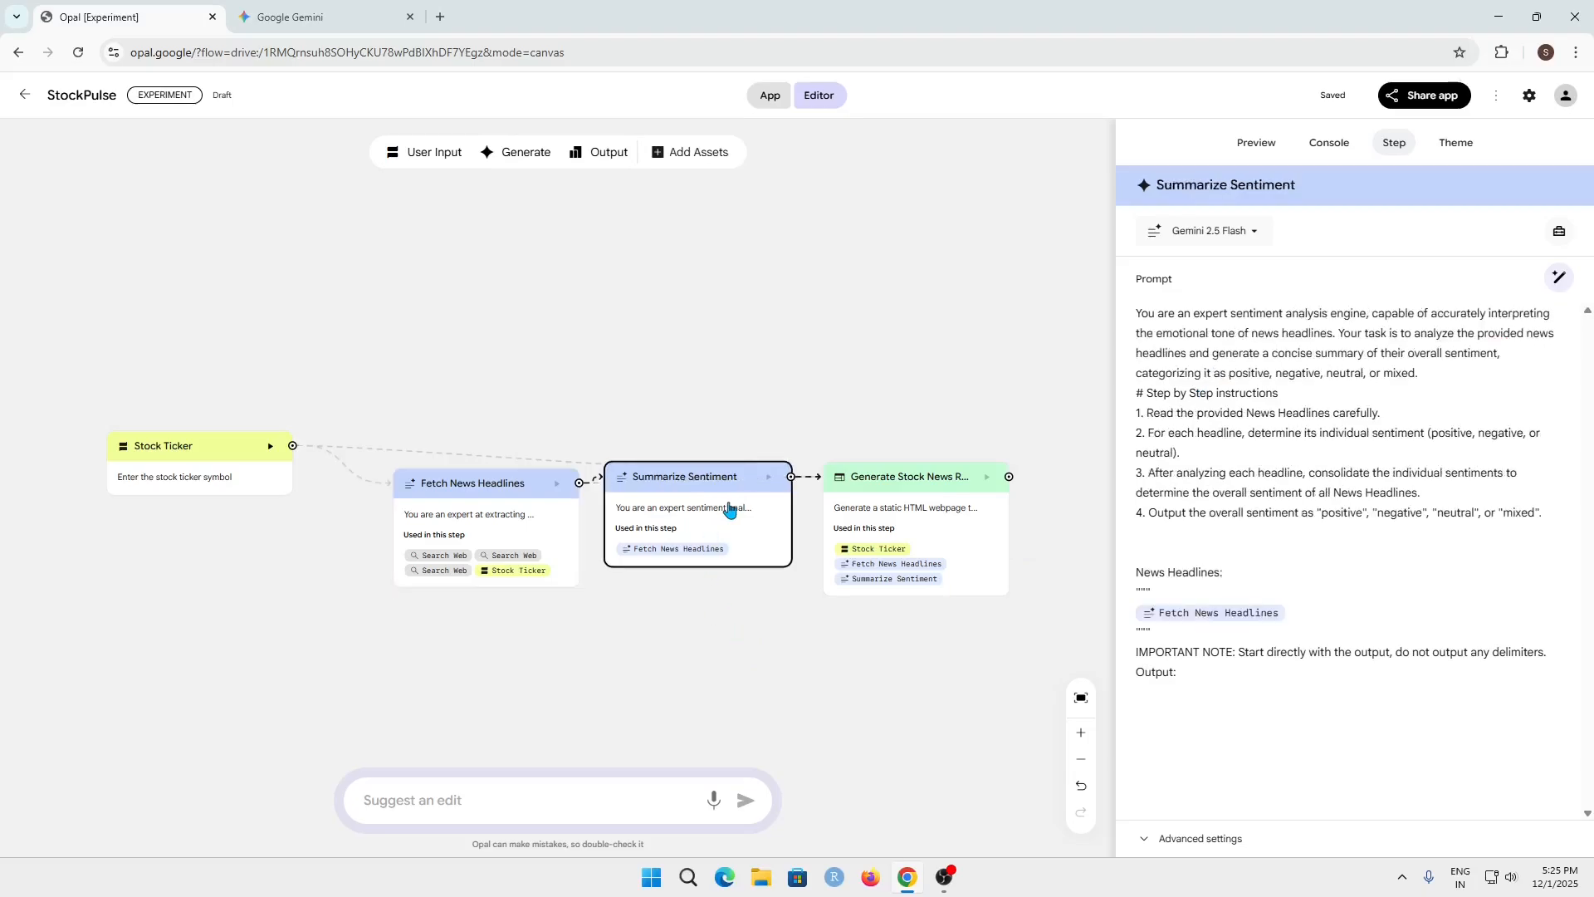
left_click(913, 499)
left_click_drag(919, 500, 907, 483)
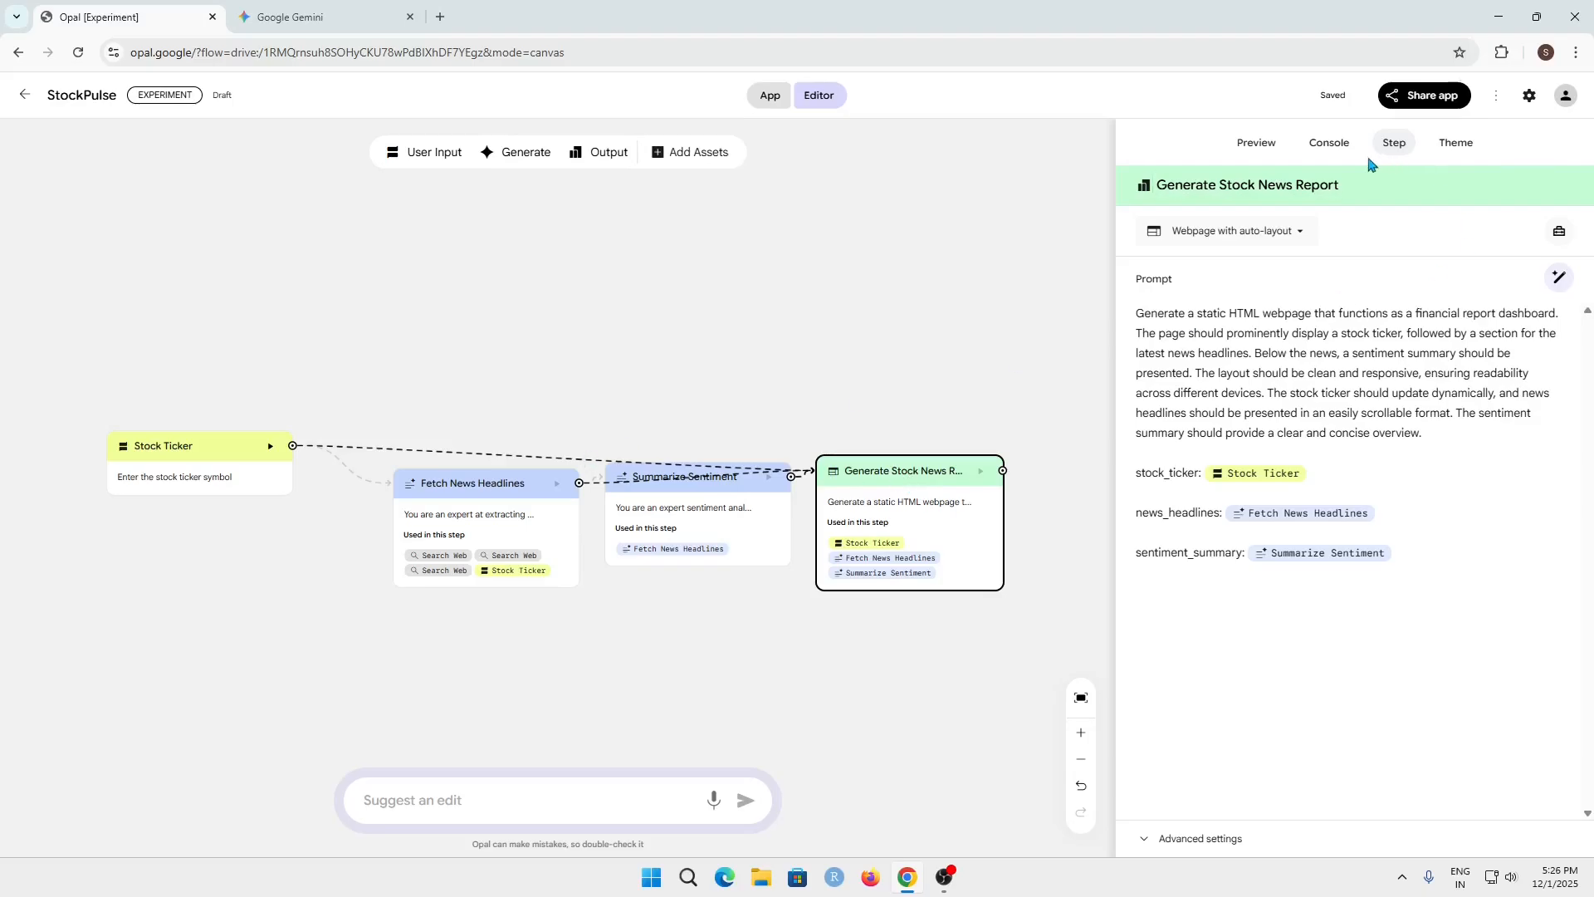
left_click(1327, 145)
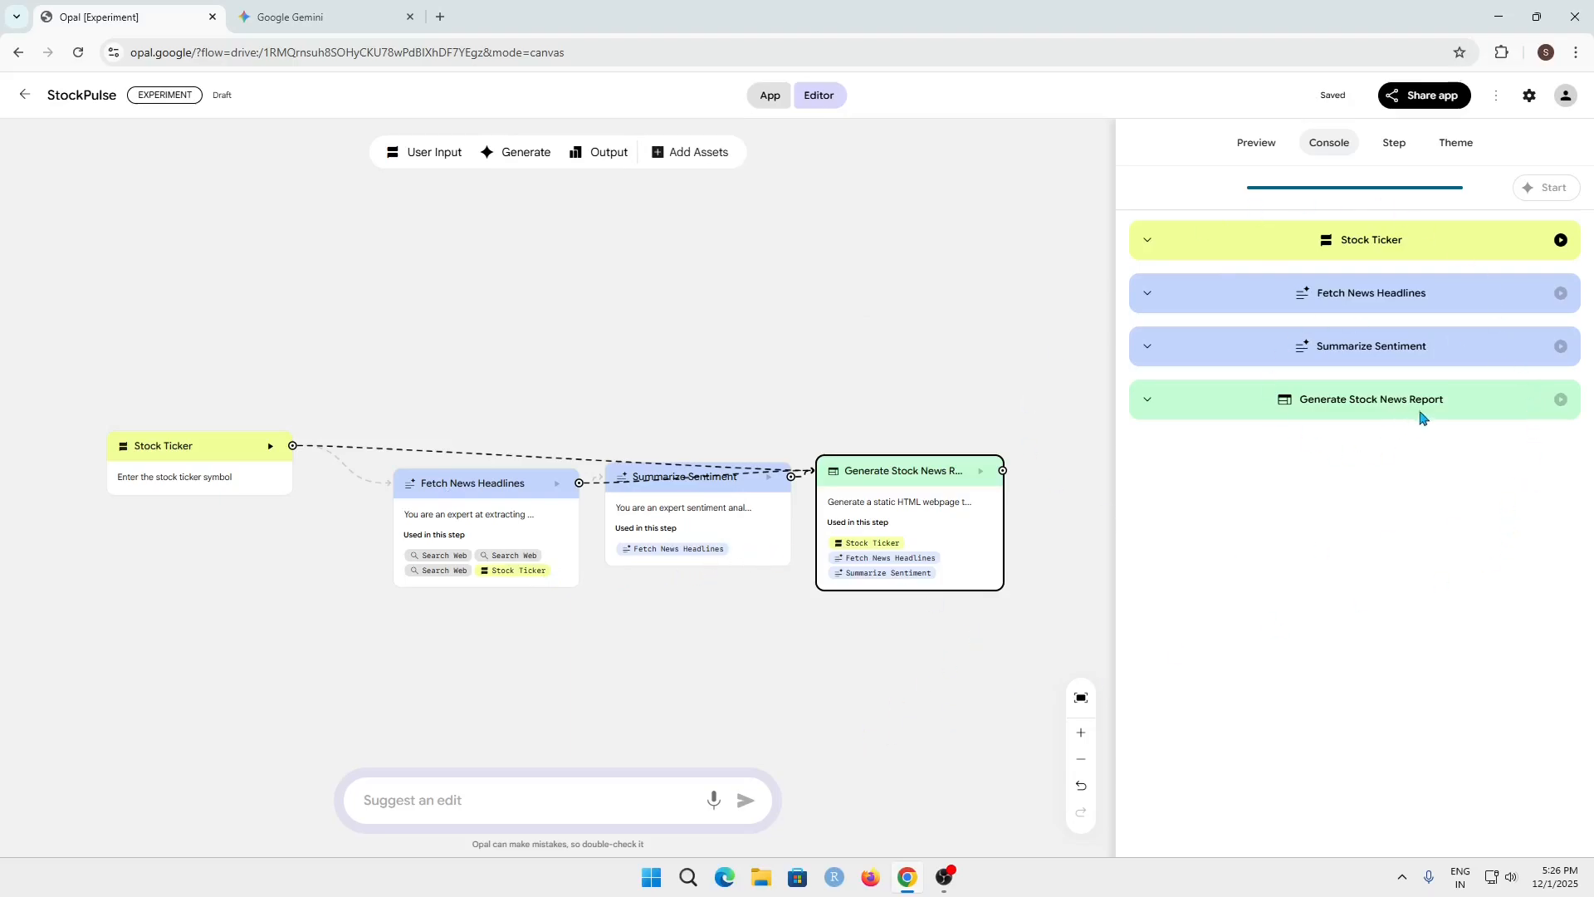
Start StockPulse in the preview and submit AAPL as the stock ticker symbol
left_click(1256, 144)
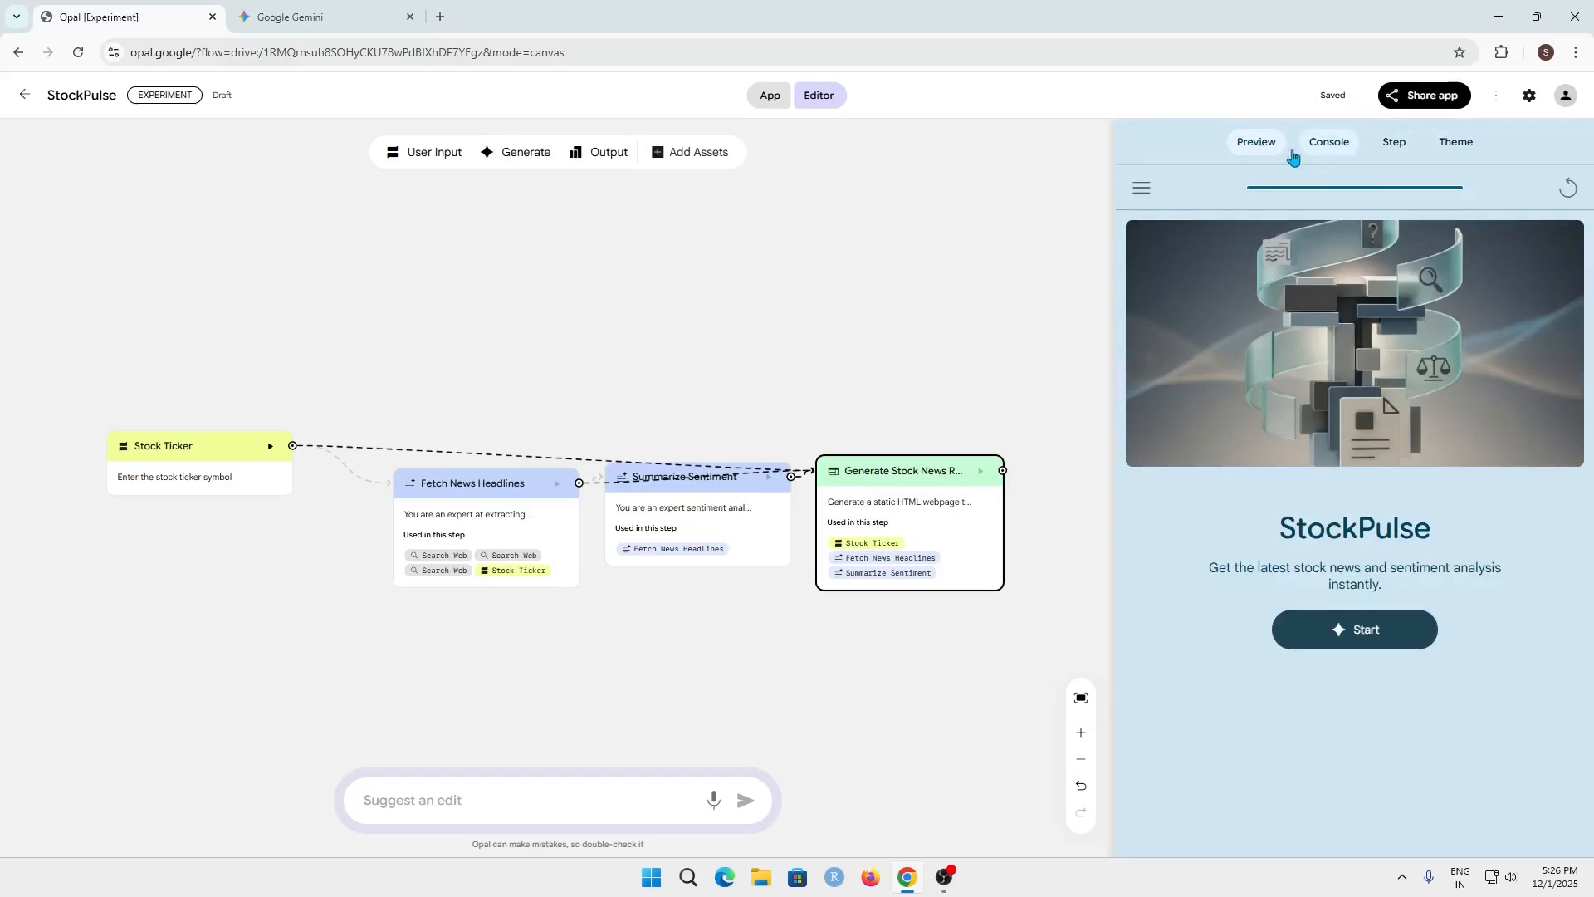
left_click(1409, 647)
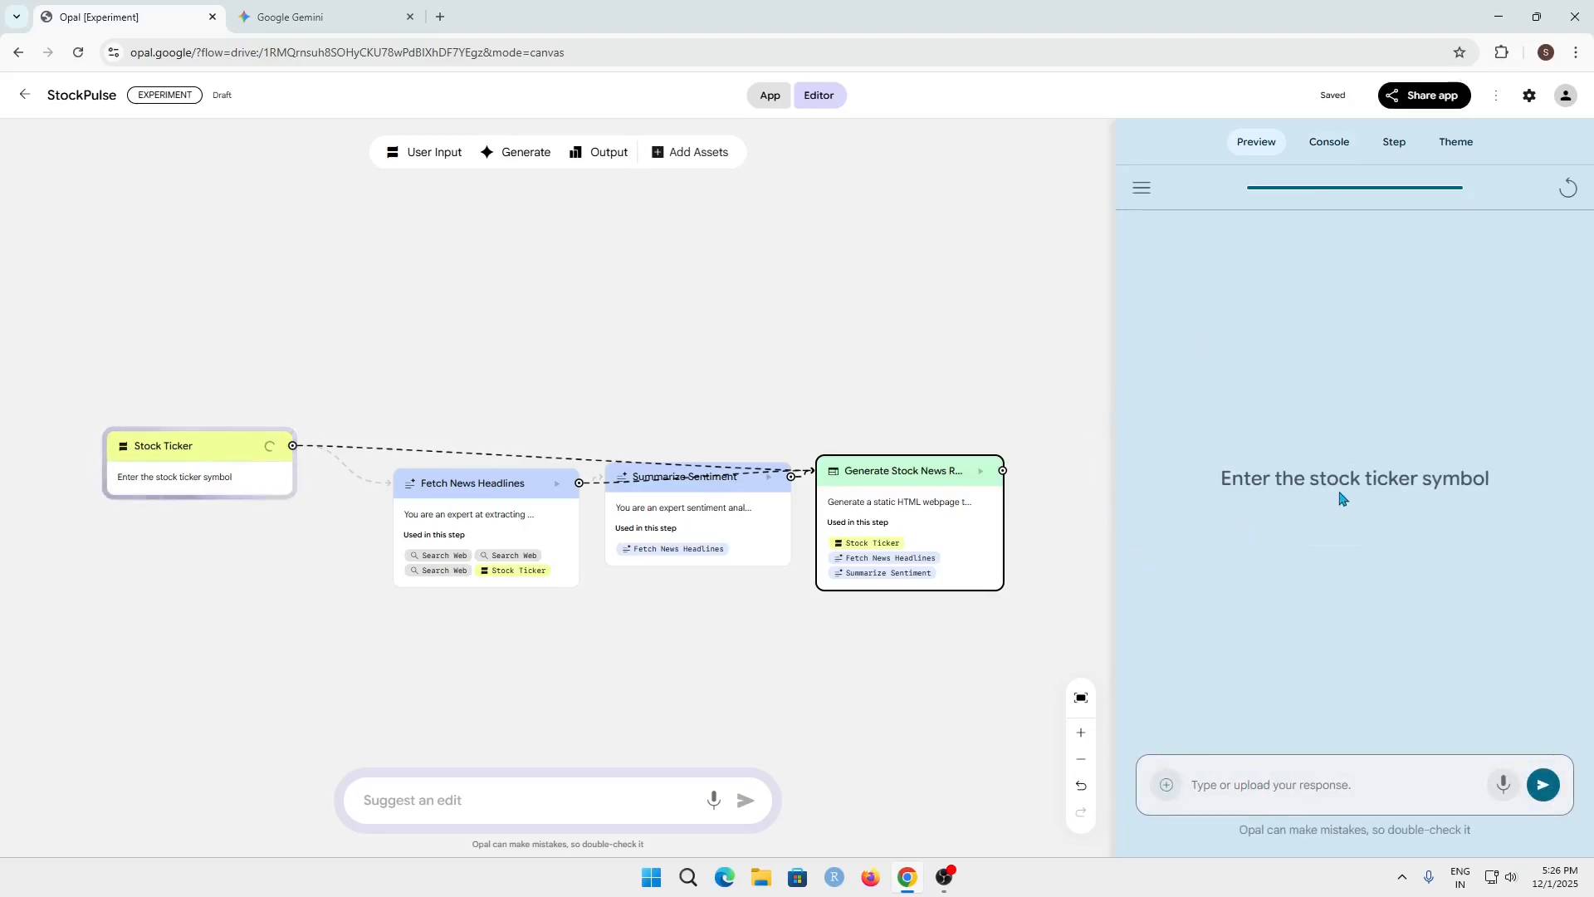
triple_click(1477, 478)
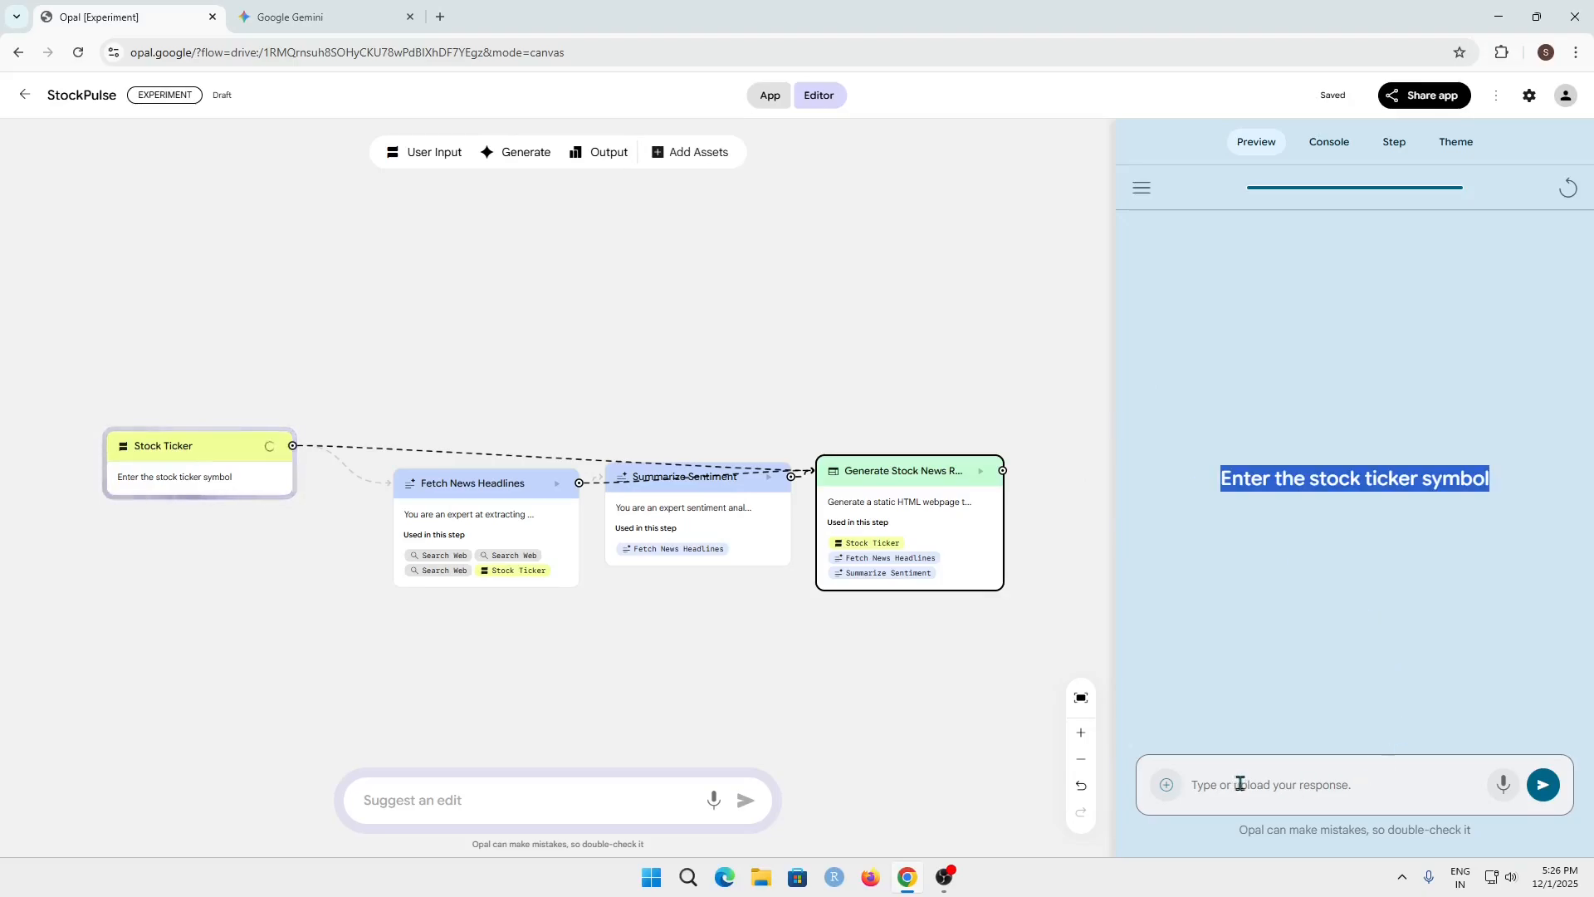
left_click(1242, 784)
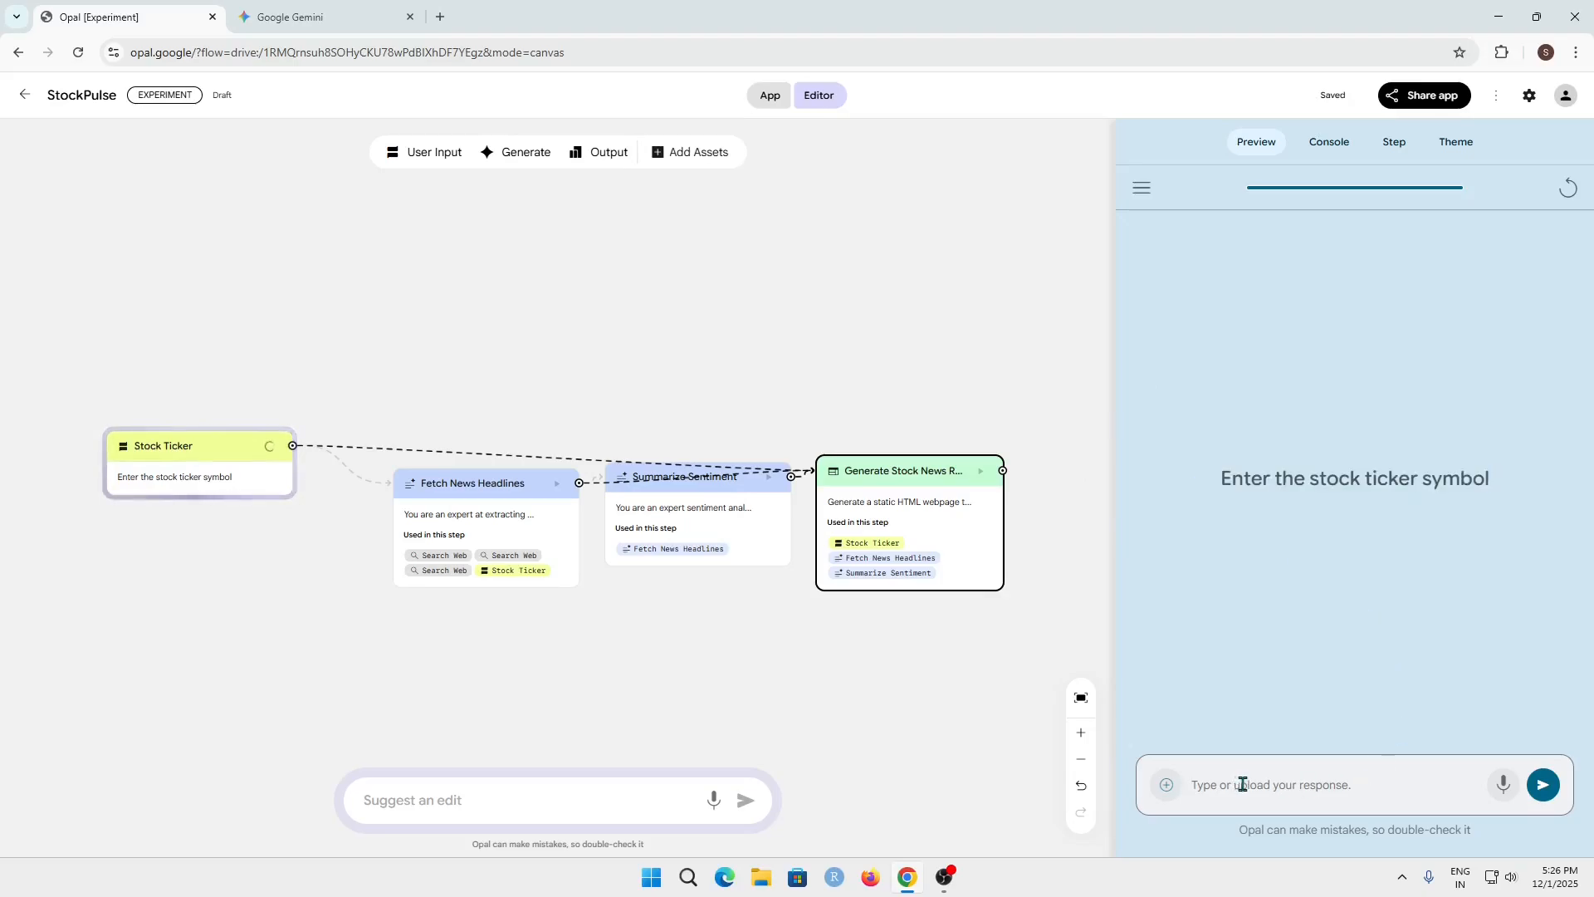
type("AAPL")
left_click(1543, 785)
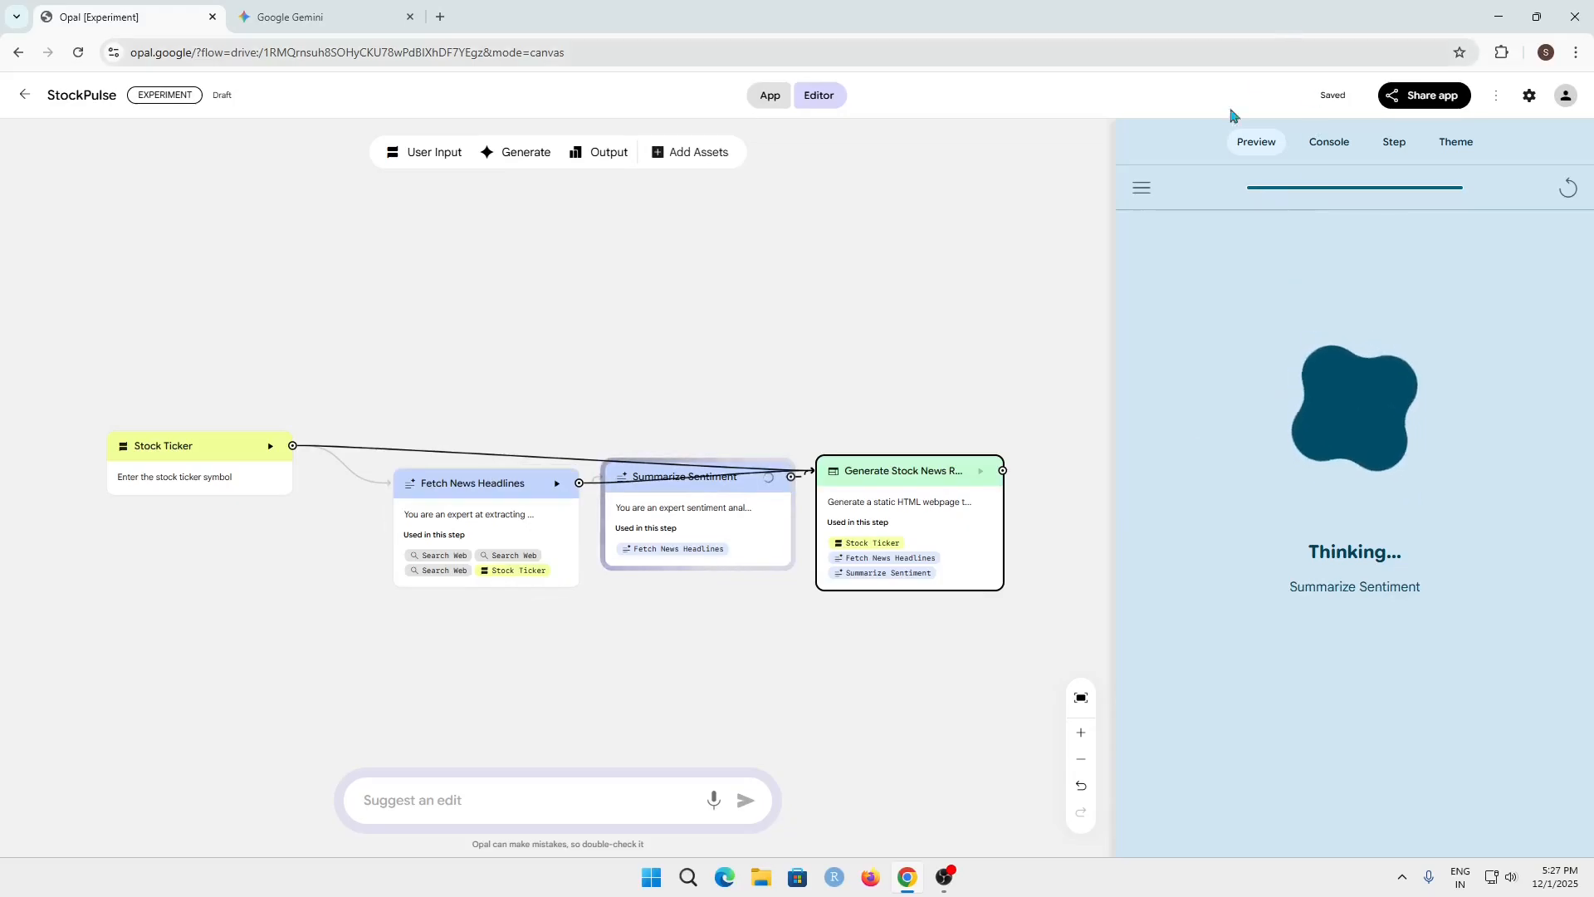
Examine the console outputs of the AAPL run for the headlines, sentiment and stock news report steps
left_click(1323, 146)
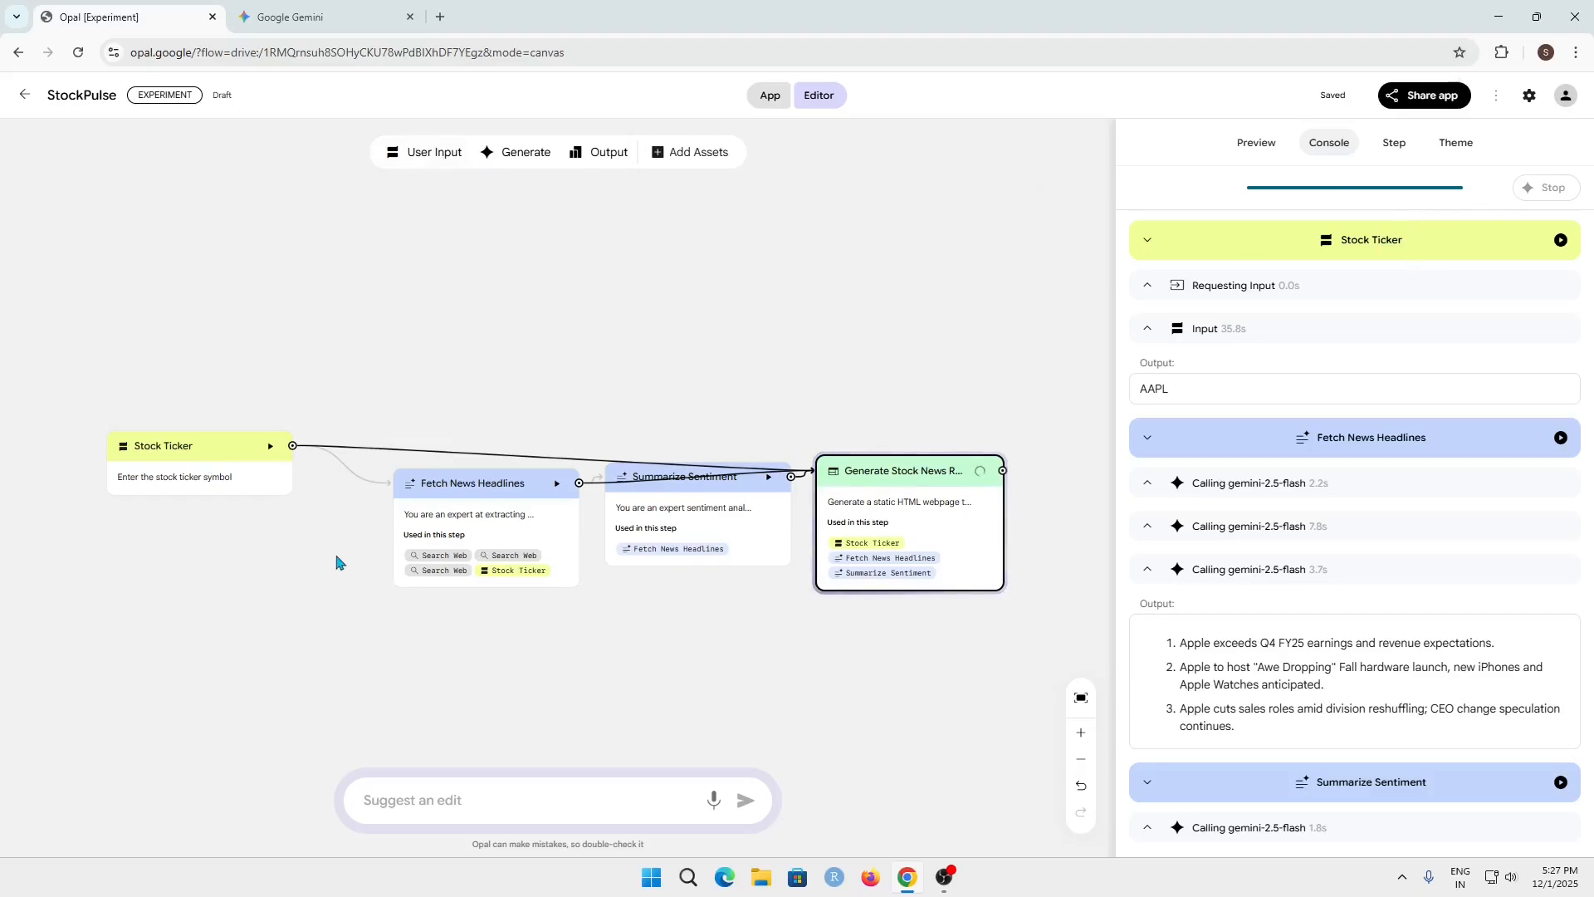
left_click(462, 519)
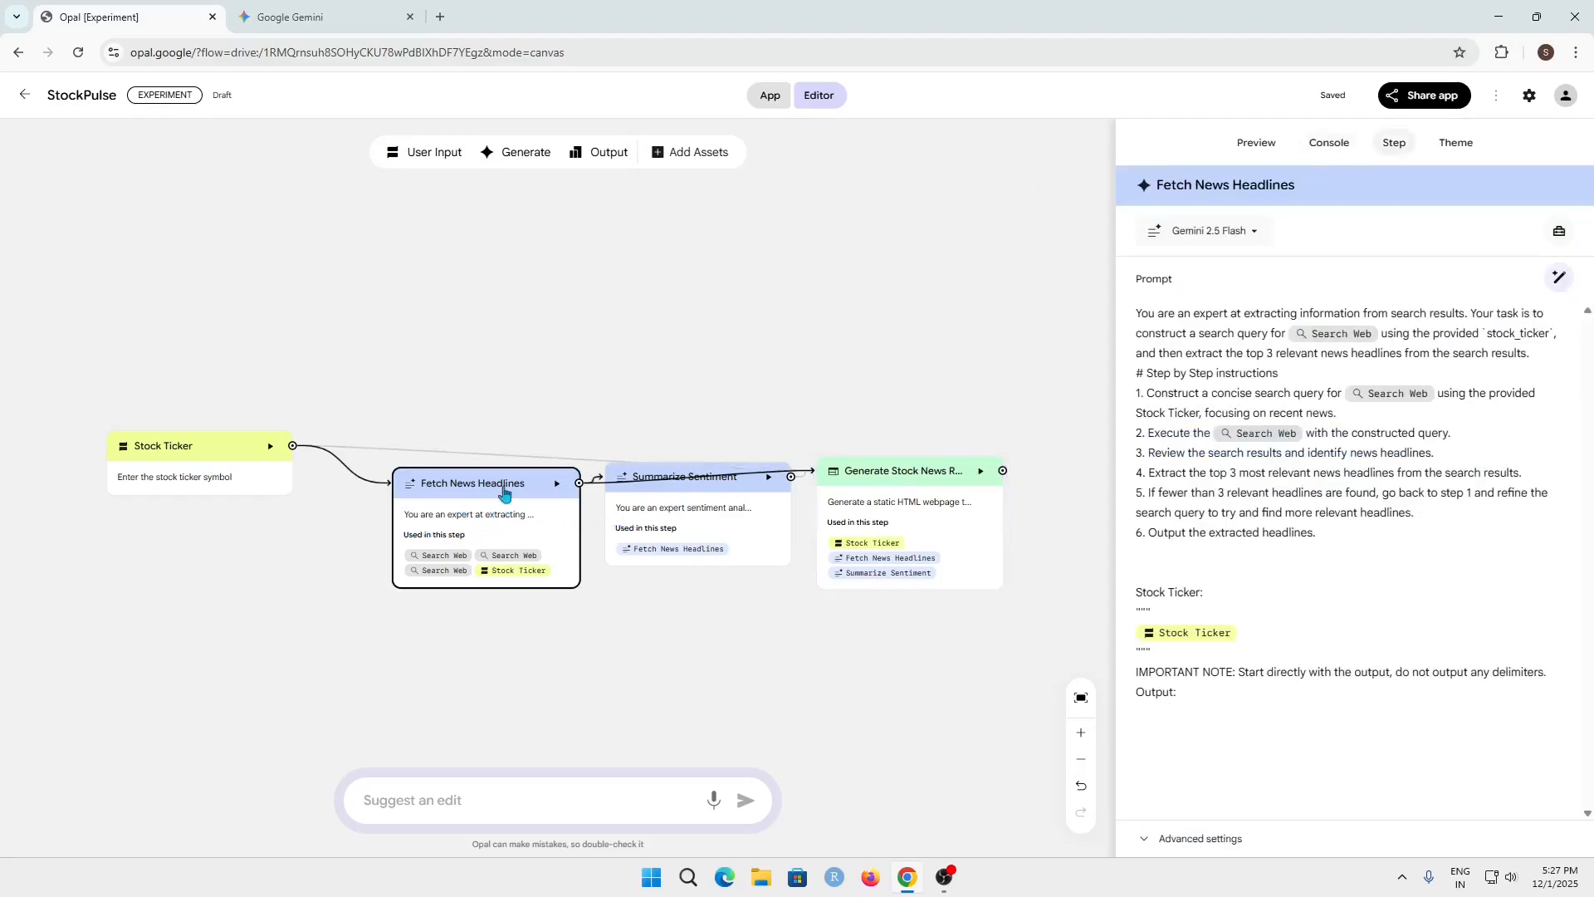
left_click(1347, 153)
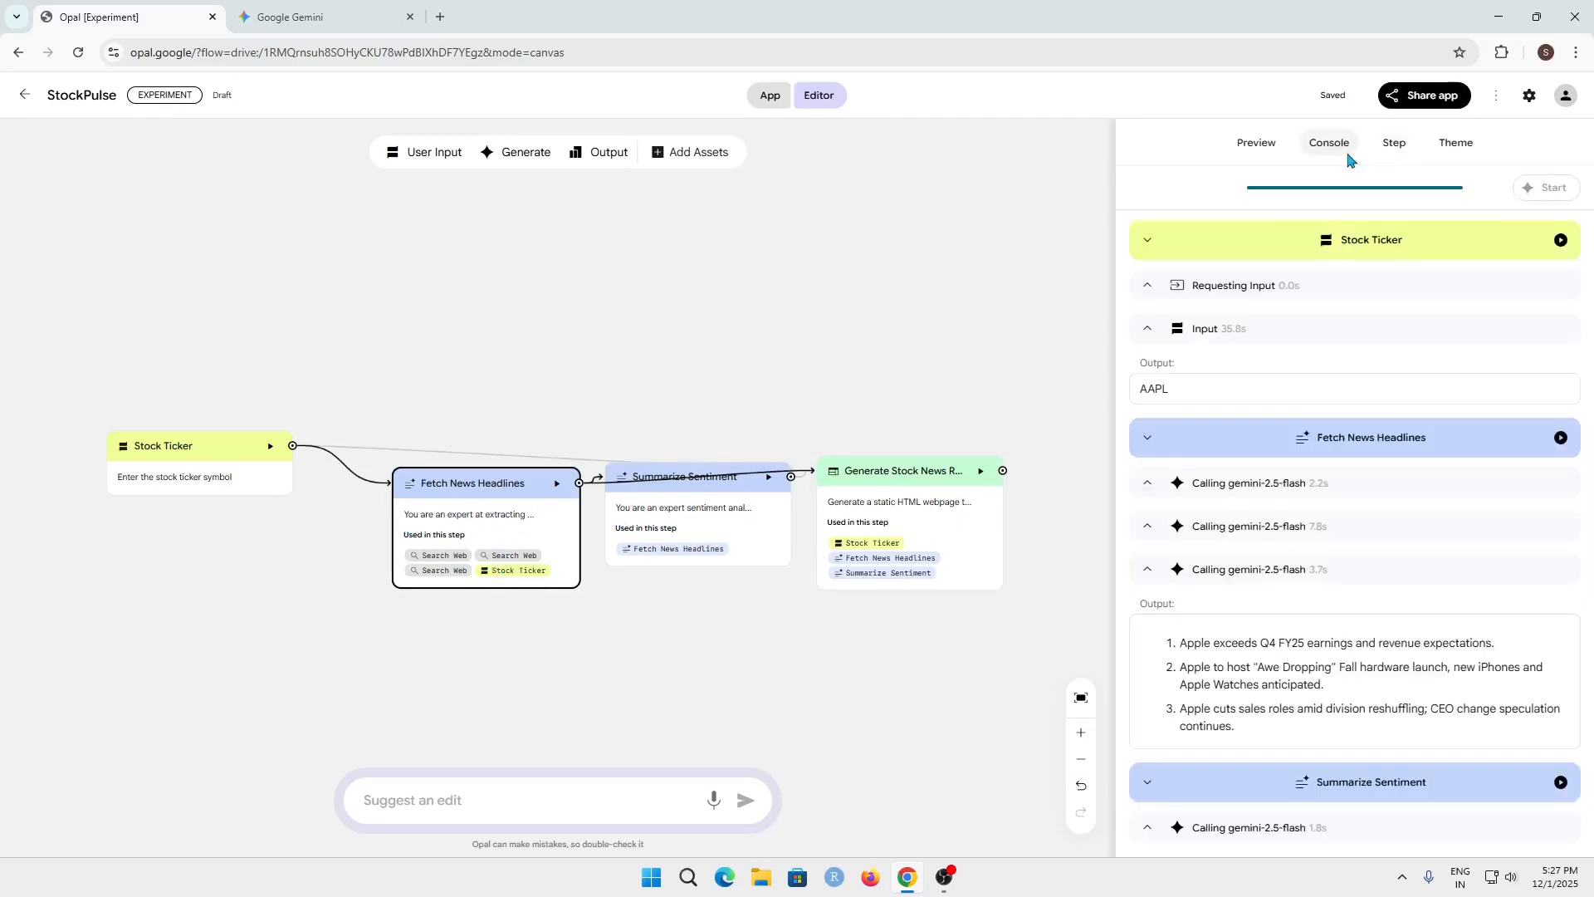
scroll(1295, 446, "down", 1)
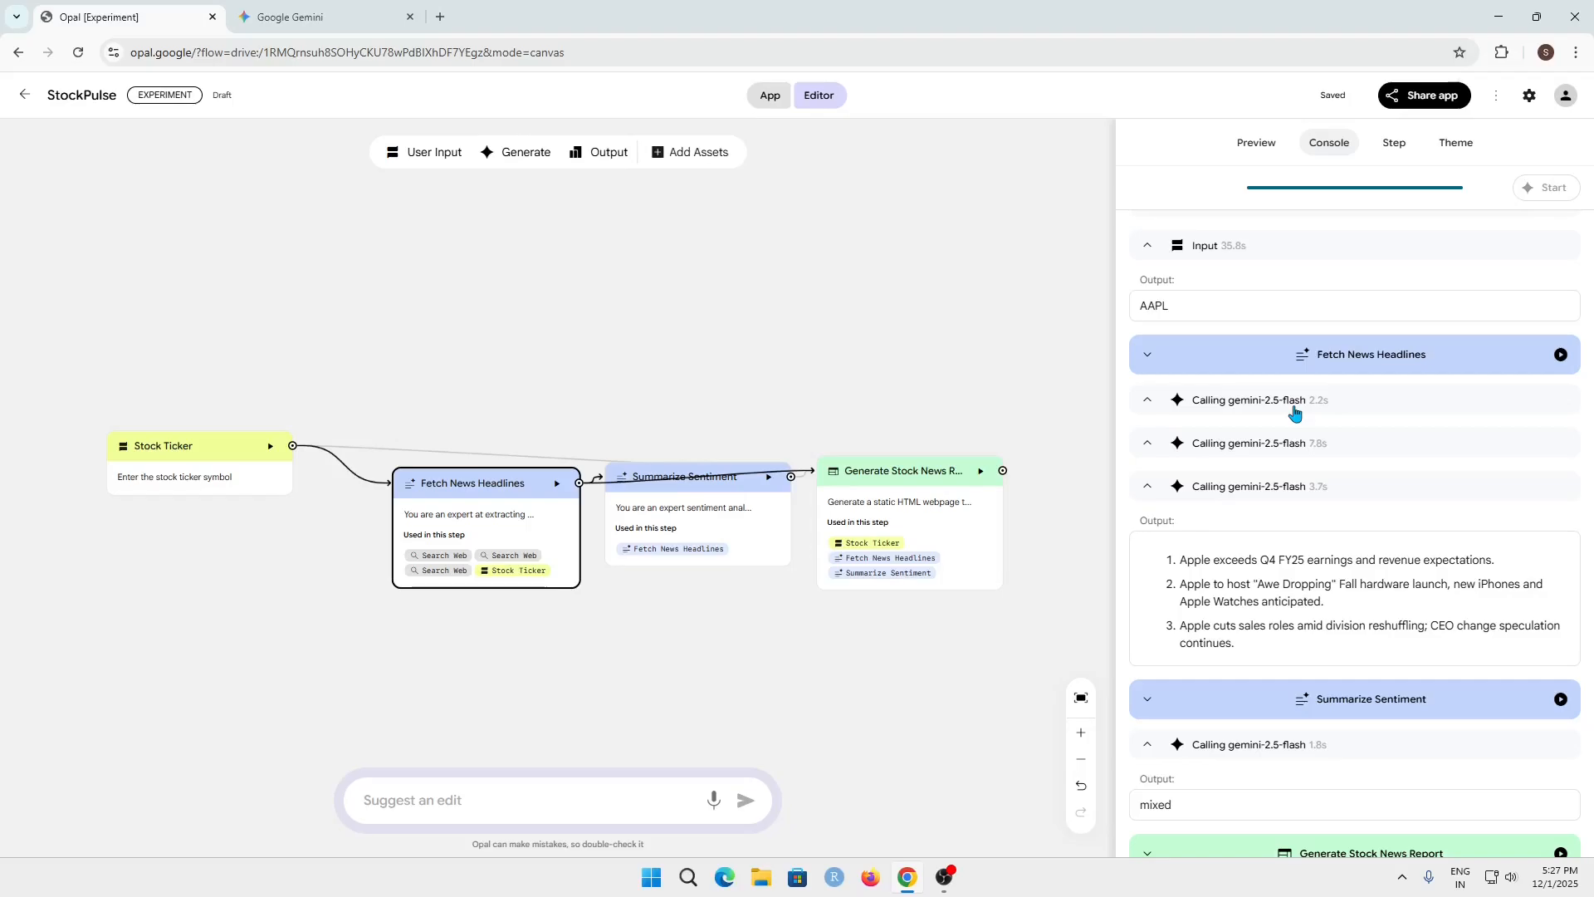
scroll(1295, 539, "down", 2)
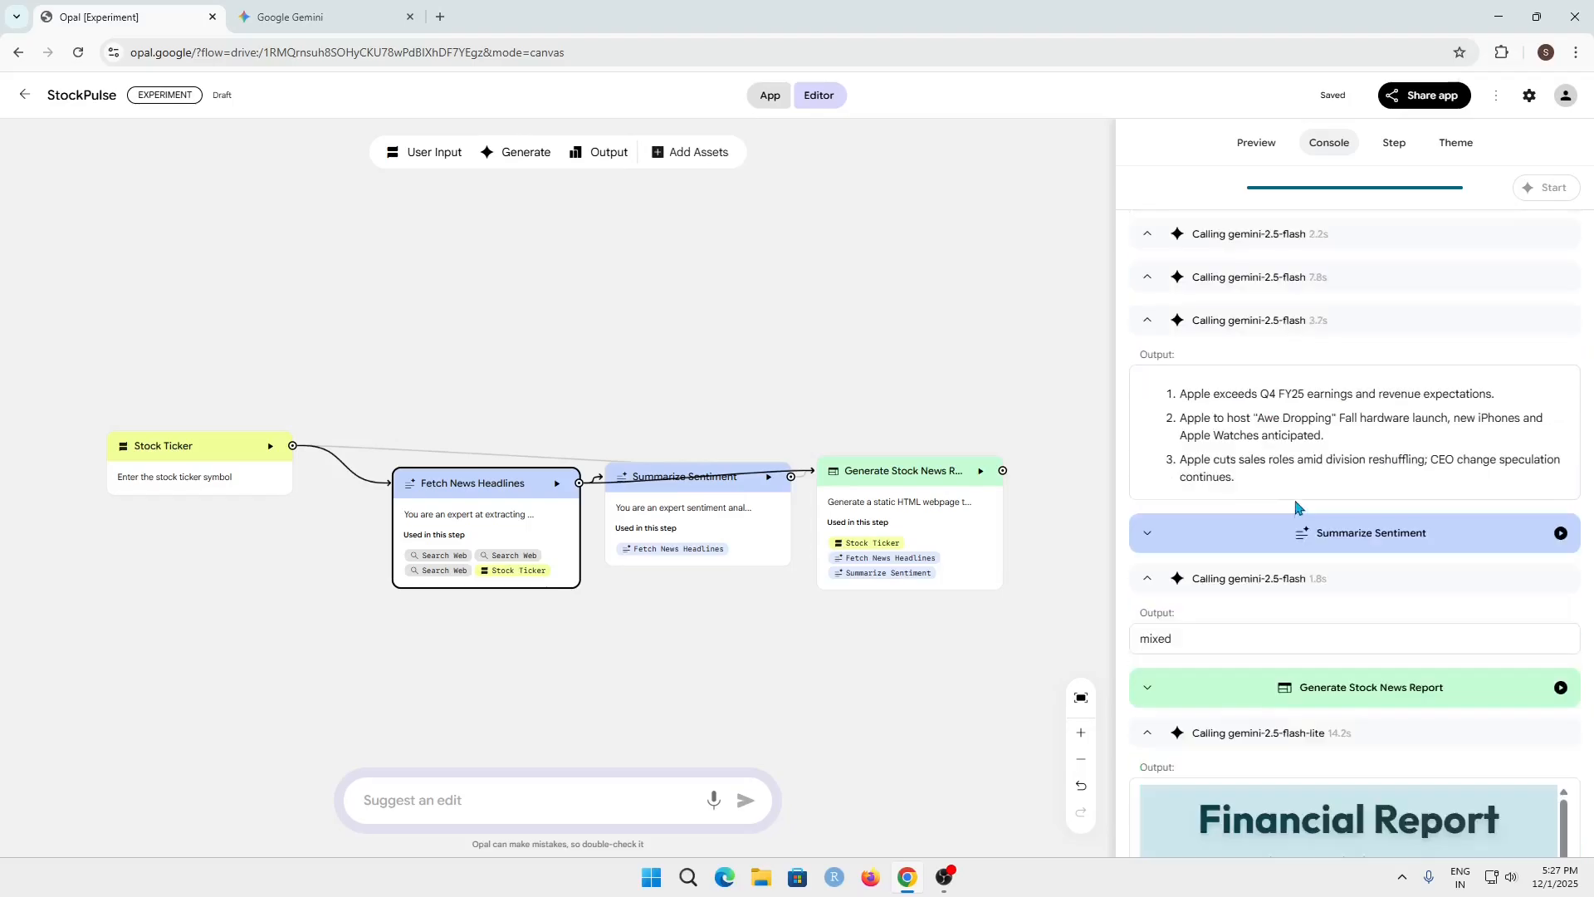
left_click_drag(1172, 398, 1339, 480)
left_click(1283, 480)
scroll(1283, 480, "down", 2)
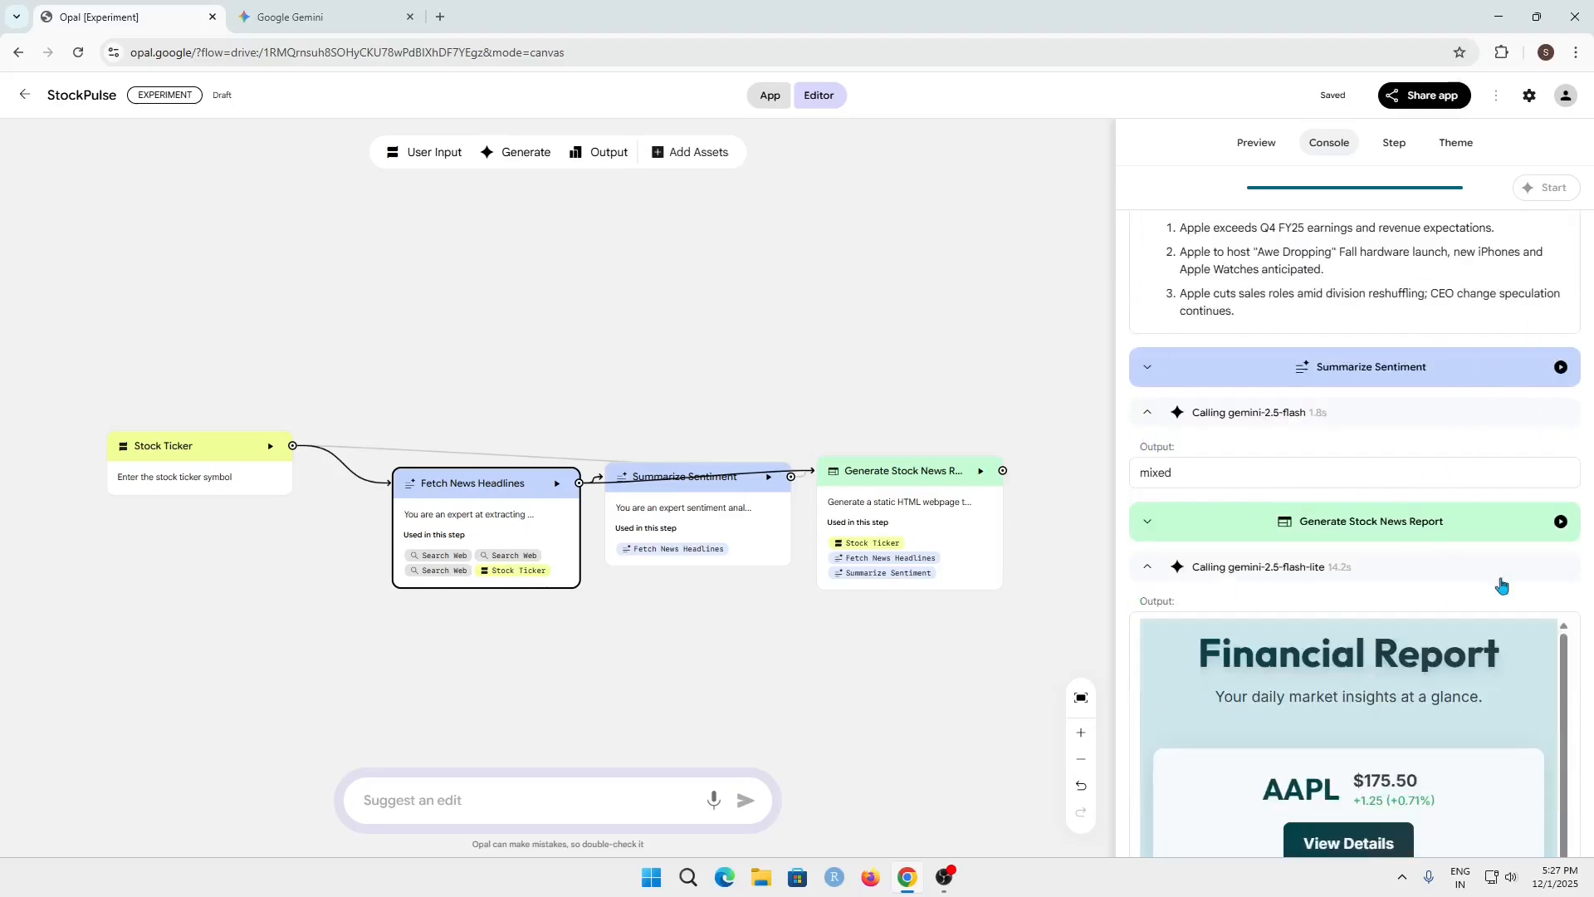
scroll(1397, 372, "down", 2)
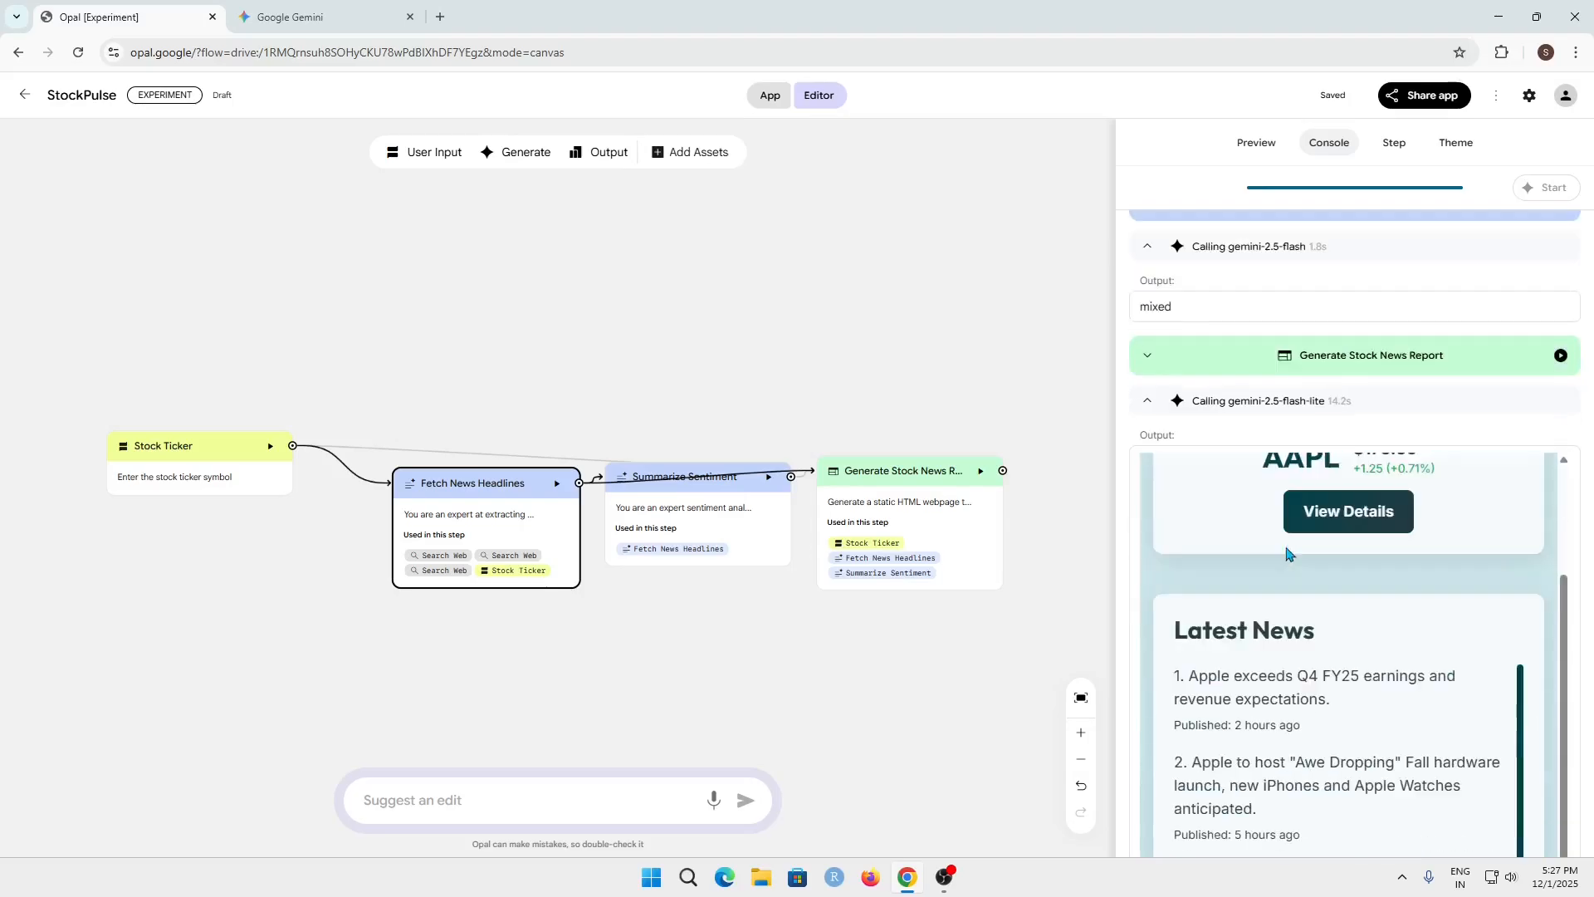
Check the AAPL price in the previewed Financial Report against a Google search for apple stock price, and close the search page
left_click(1270, 142)
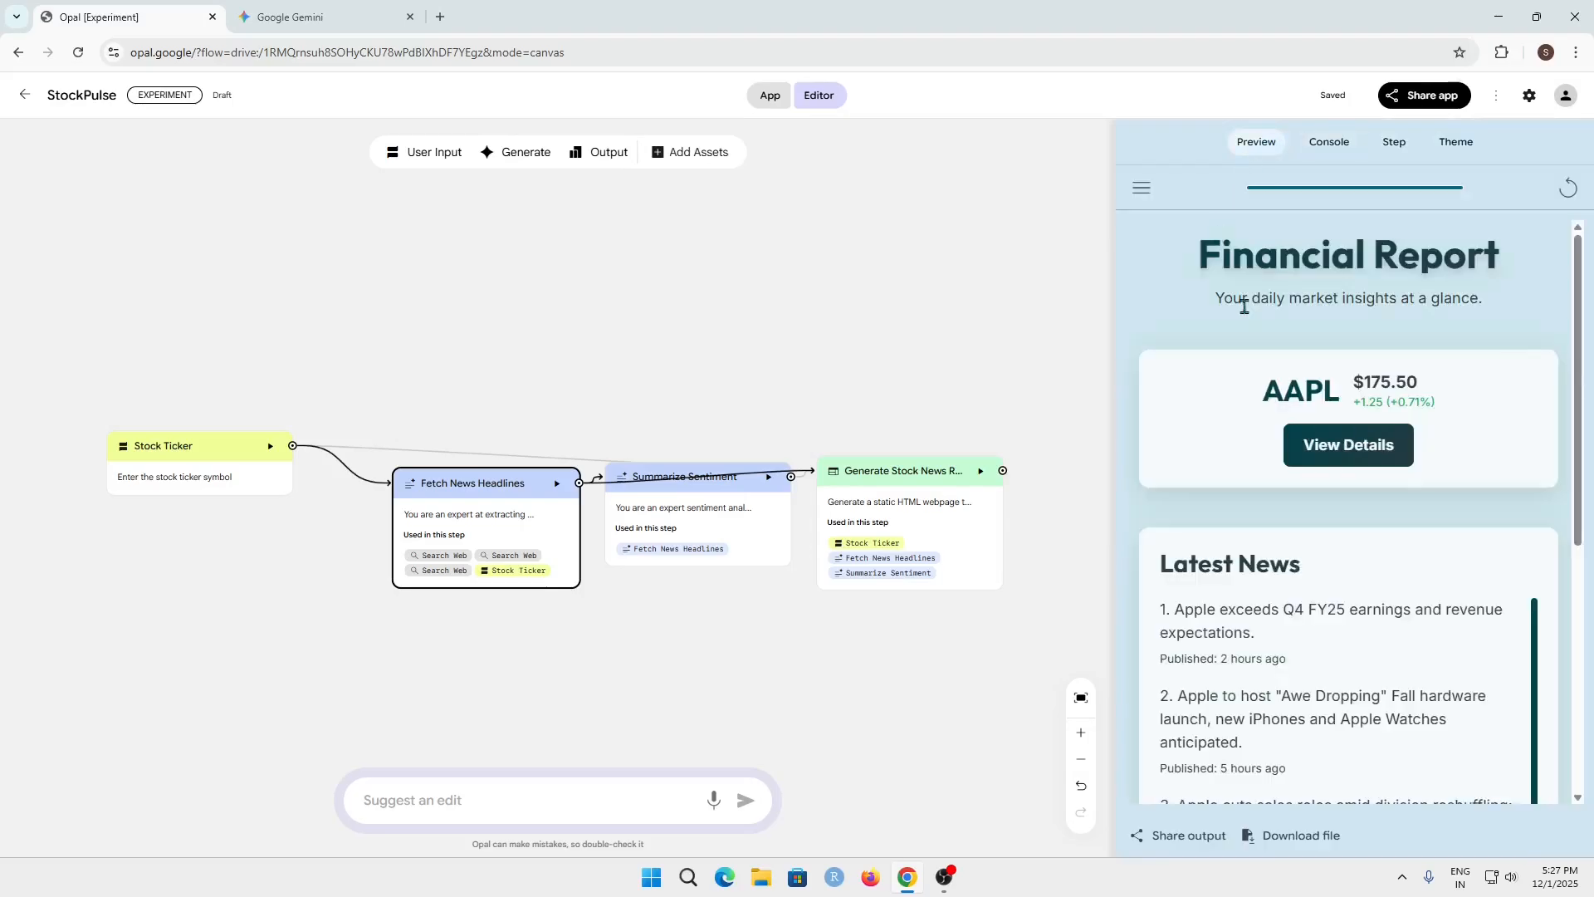
mouse_move(1455, 402)
left_mouse_down()
mouse_move(1253, 384)
mouse_move(1440, 405)
left_mouse_up()
left_click(1245, 387)
left_click(1441, 404)
left_click_drag(1355, 383, 1431, 388)
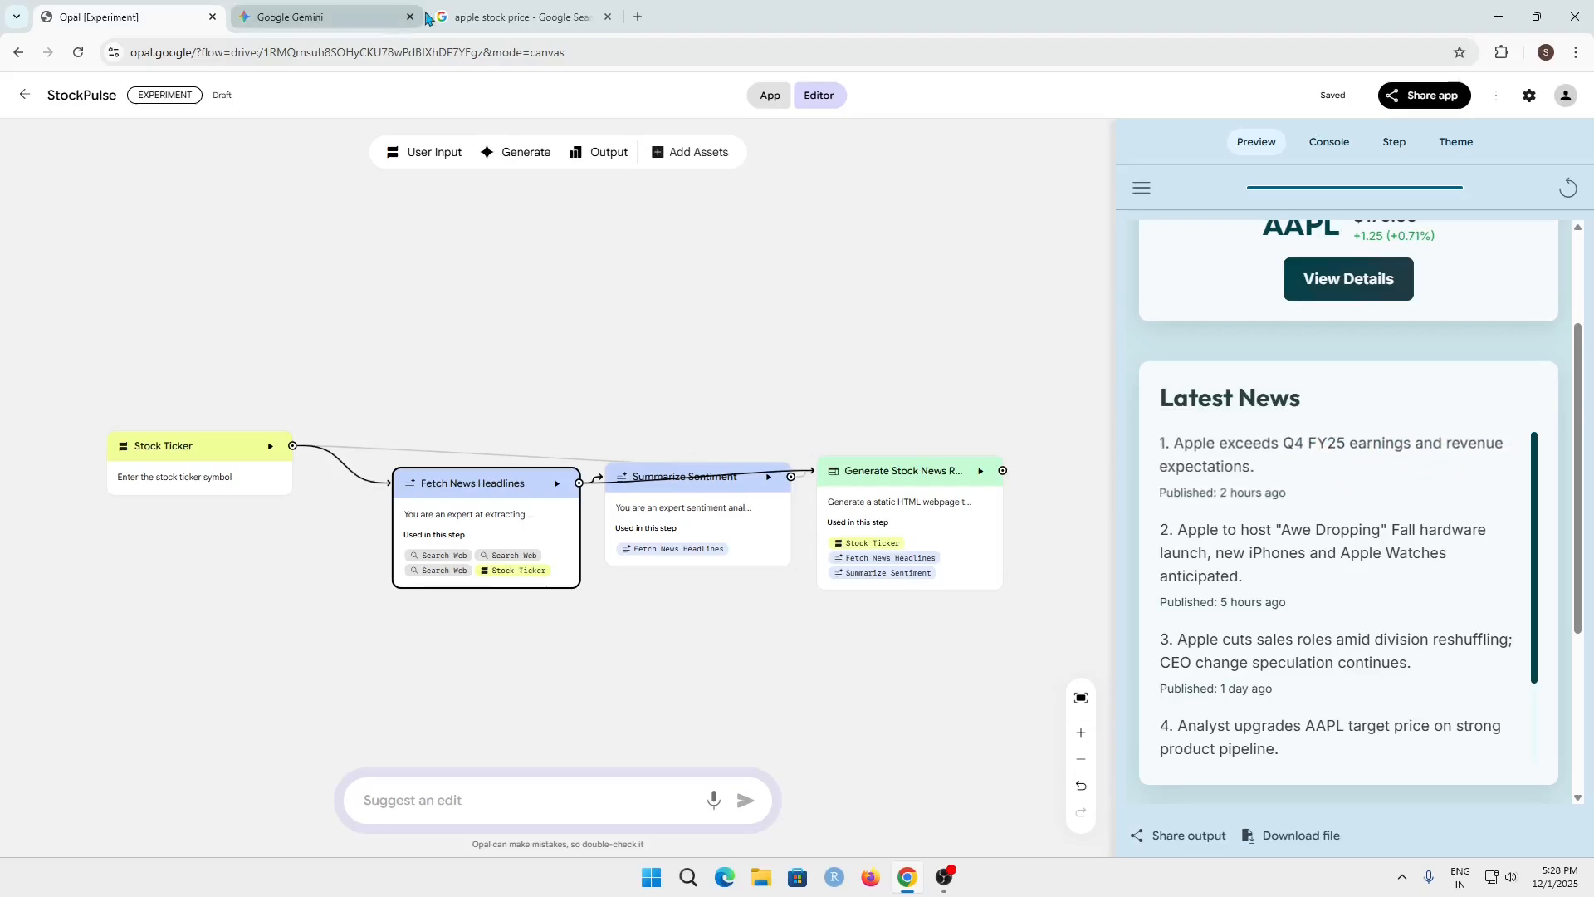
left_click(611, 25)
left_click(607, 17)
left_click(99, 16)
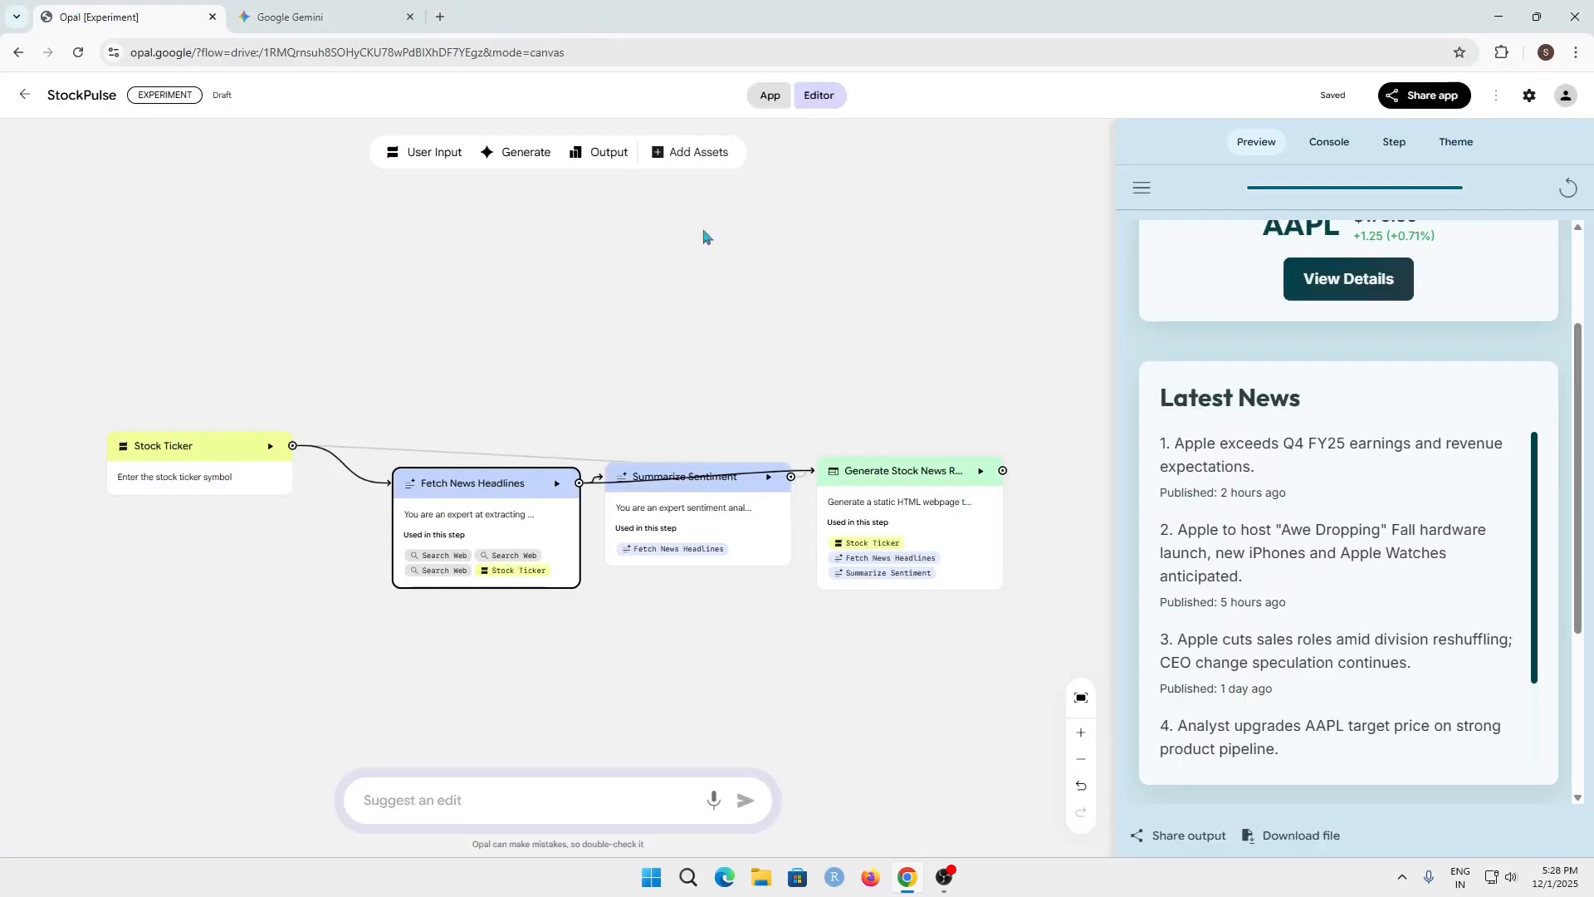
Read through the Financial Report's Latest News and Sentiment sections in the preview
scroll(1405, 612, "down", 2)
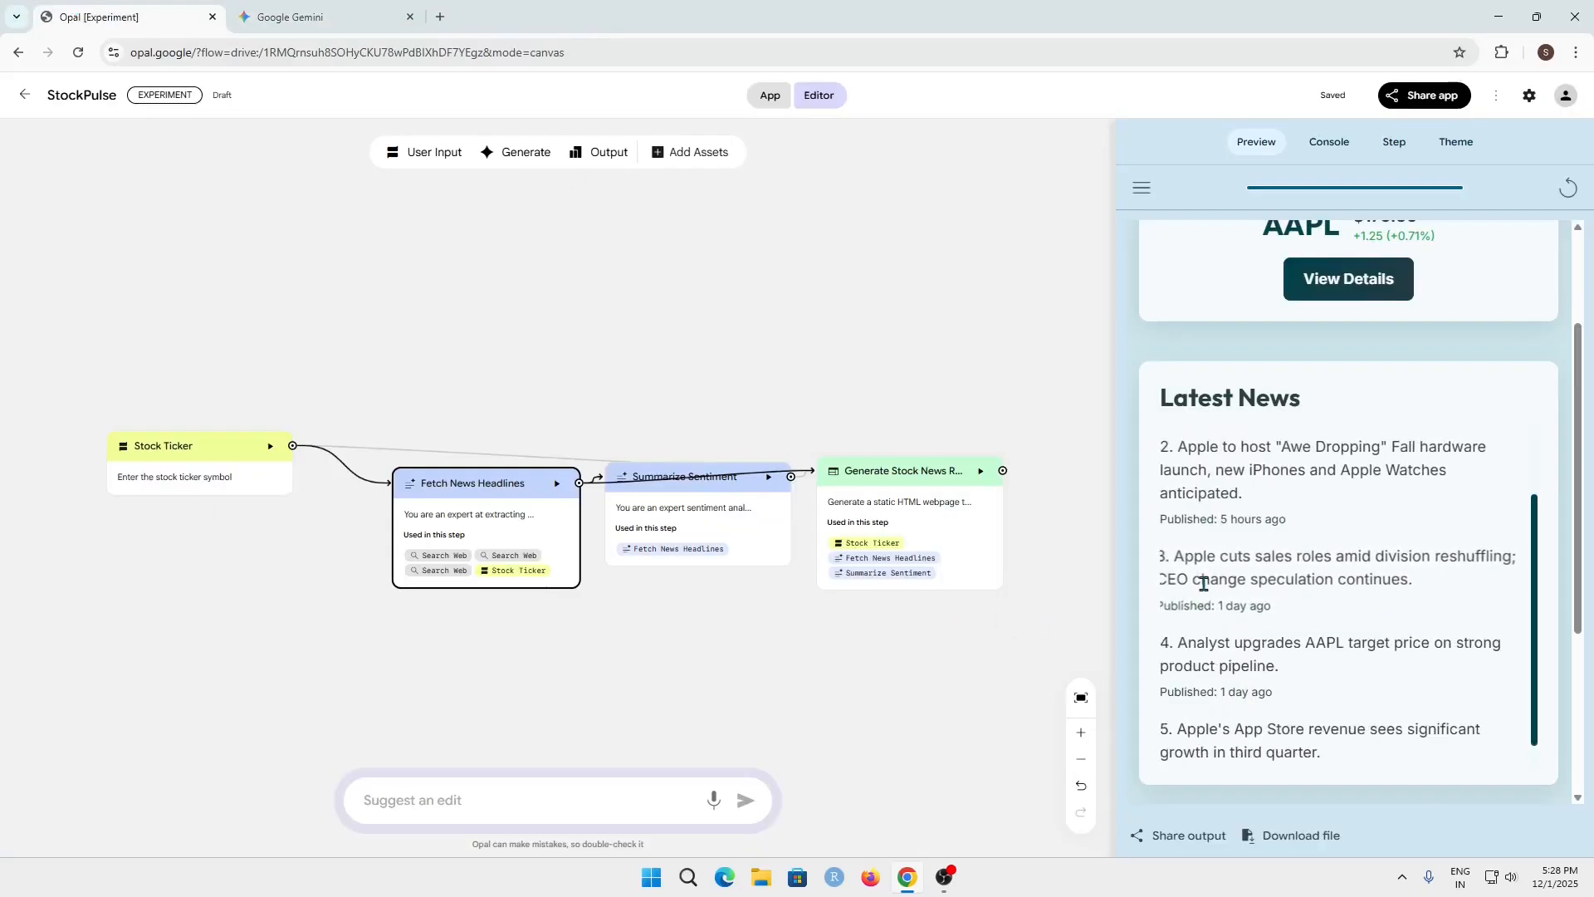
scroll(1412, 631, "down", 3)
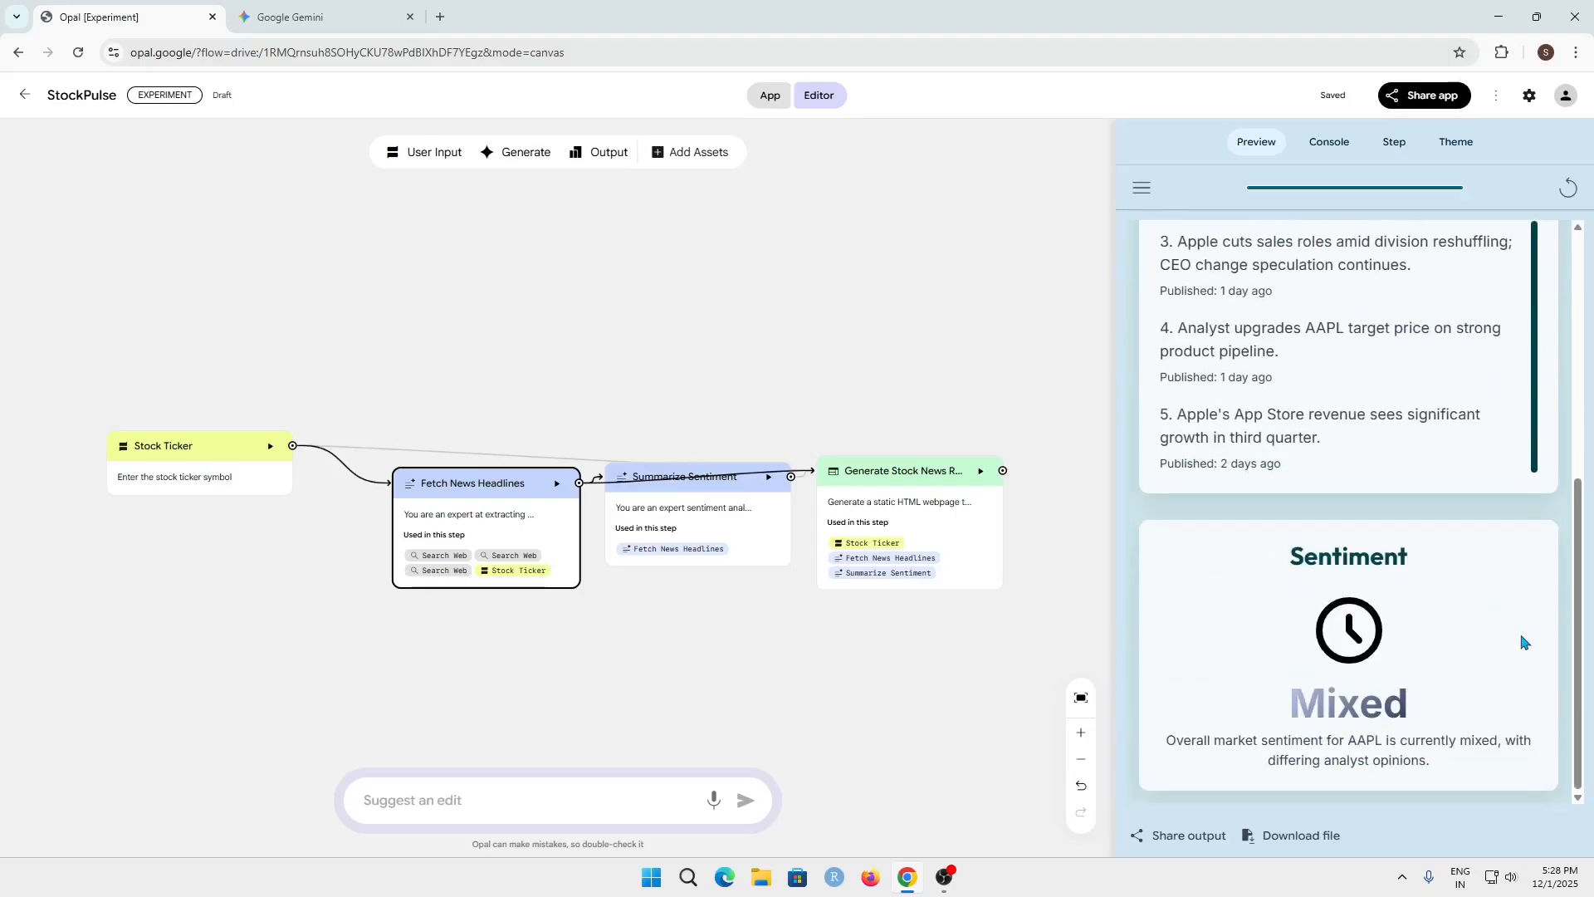
scroll(1525, 641, "up", 5)
scroll(1525, 465, "down", 5)
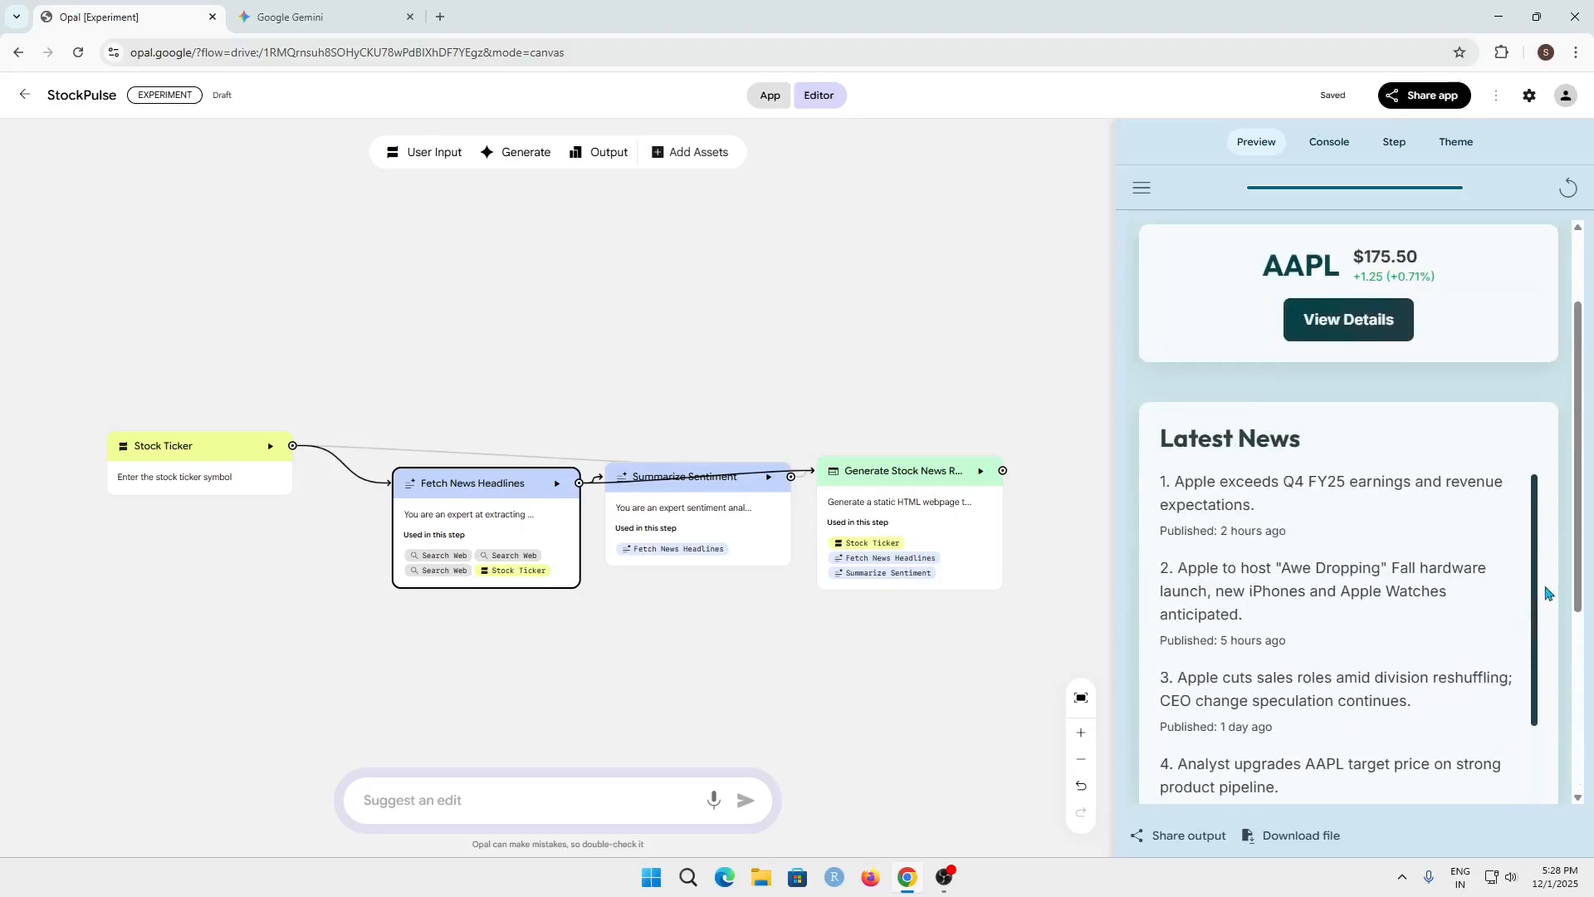
scroll(1555, 622, "up", 5)
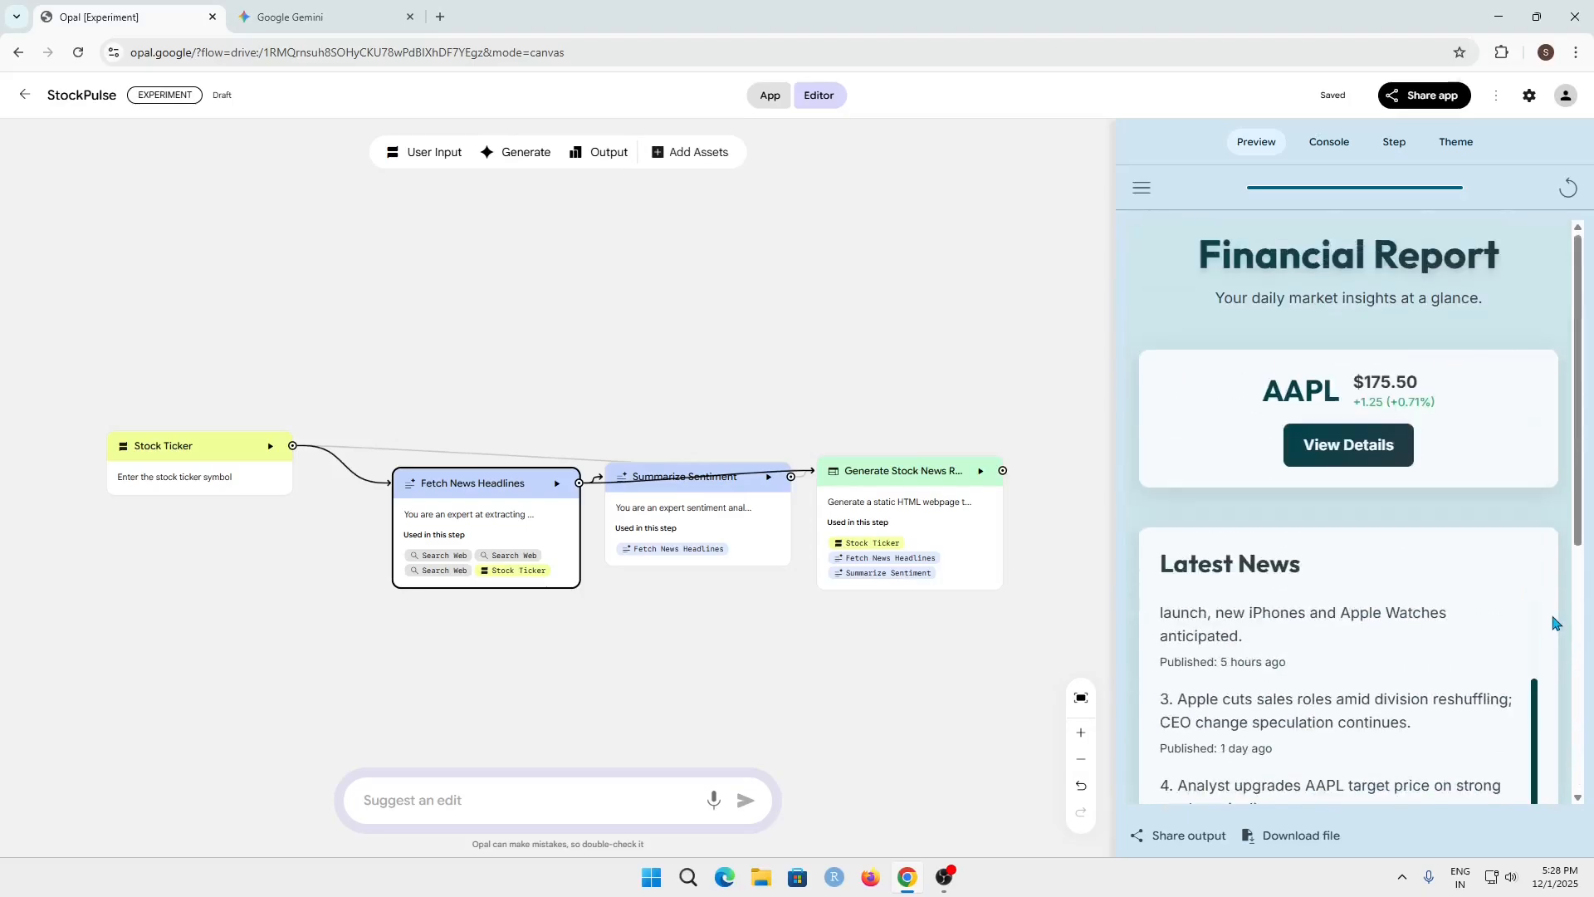
Read the Financial Report's overall market sentiment verdict and explanation for AAPL
scroll(1445, 521, "down", 5)
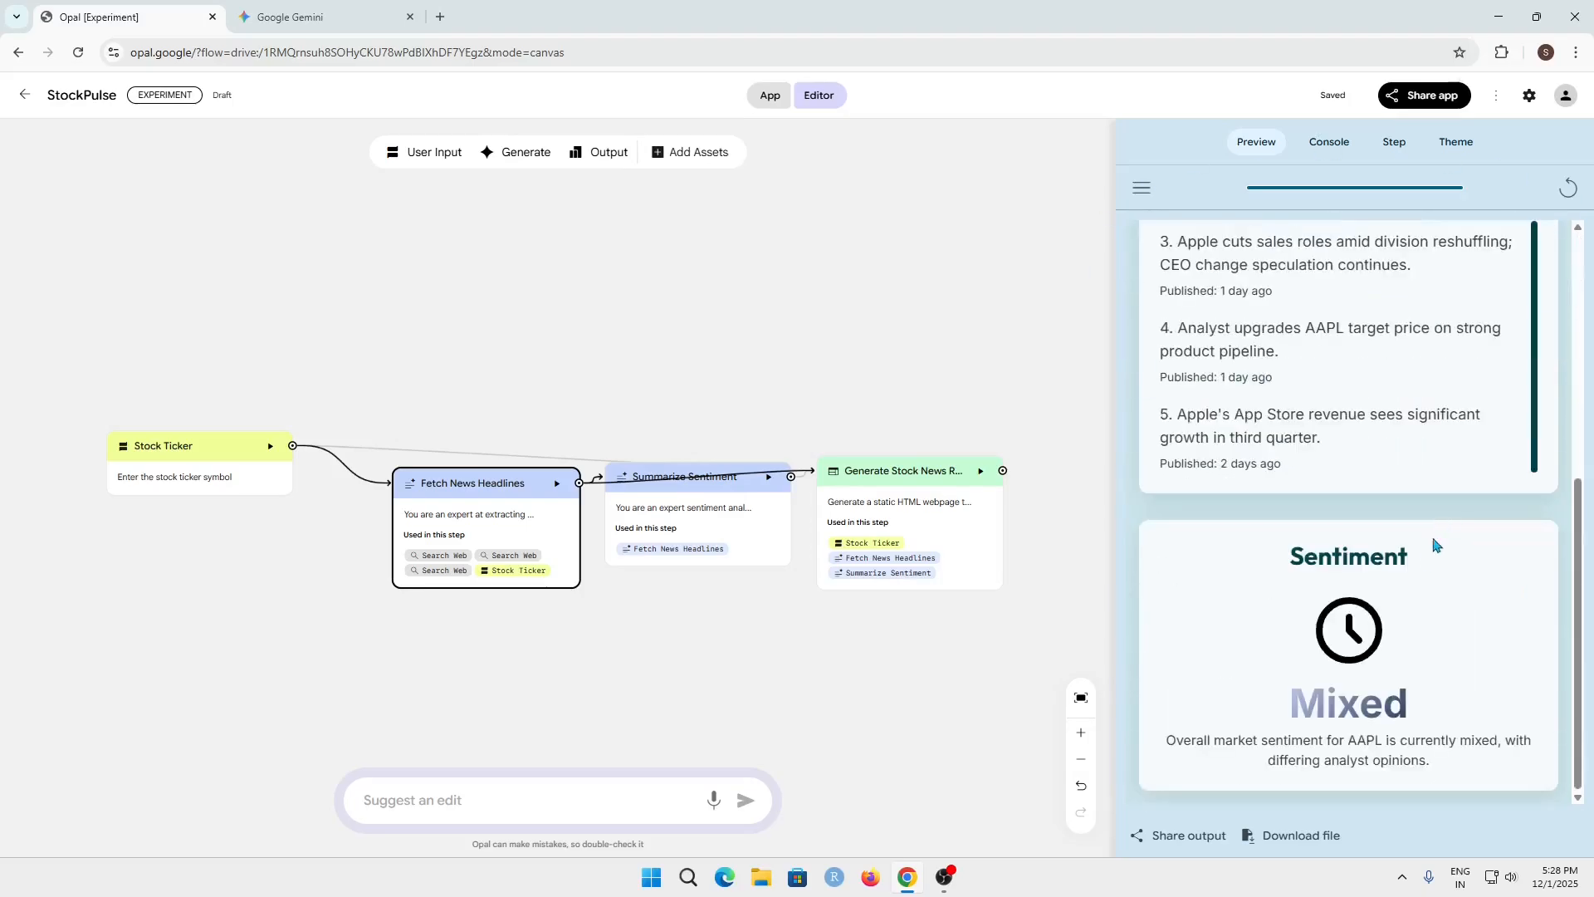
left_click_drag(1306, 700, 1452, 739)
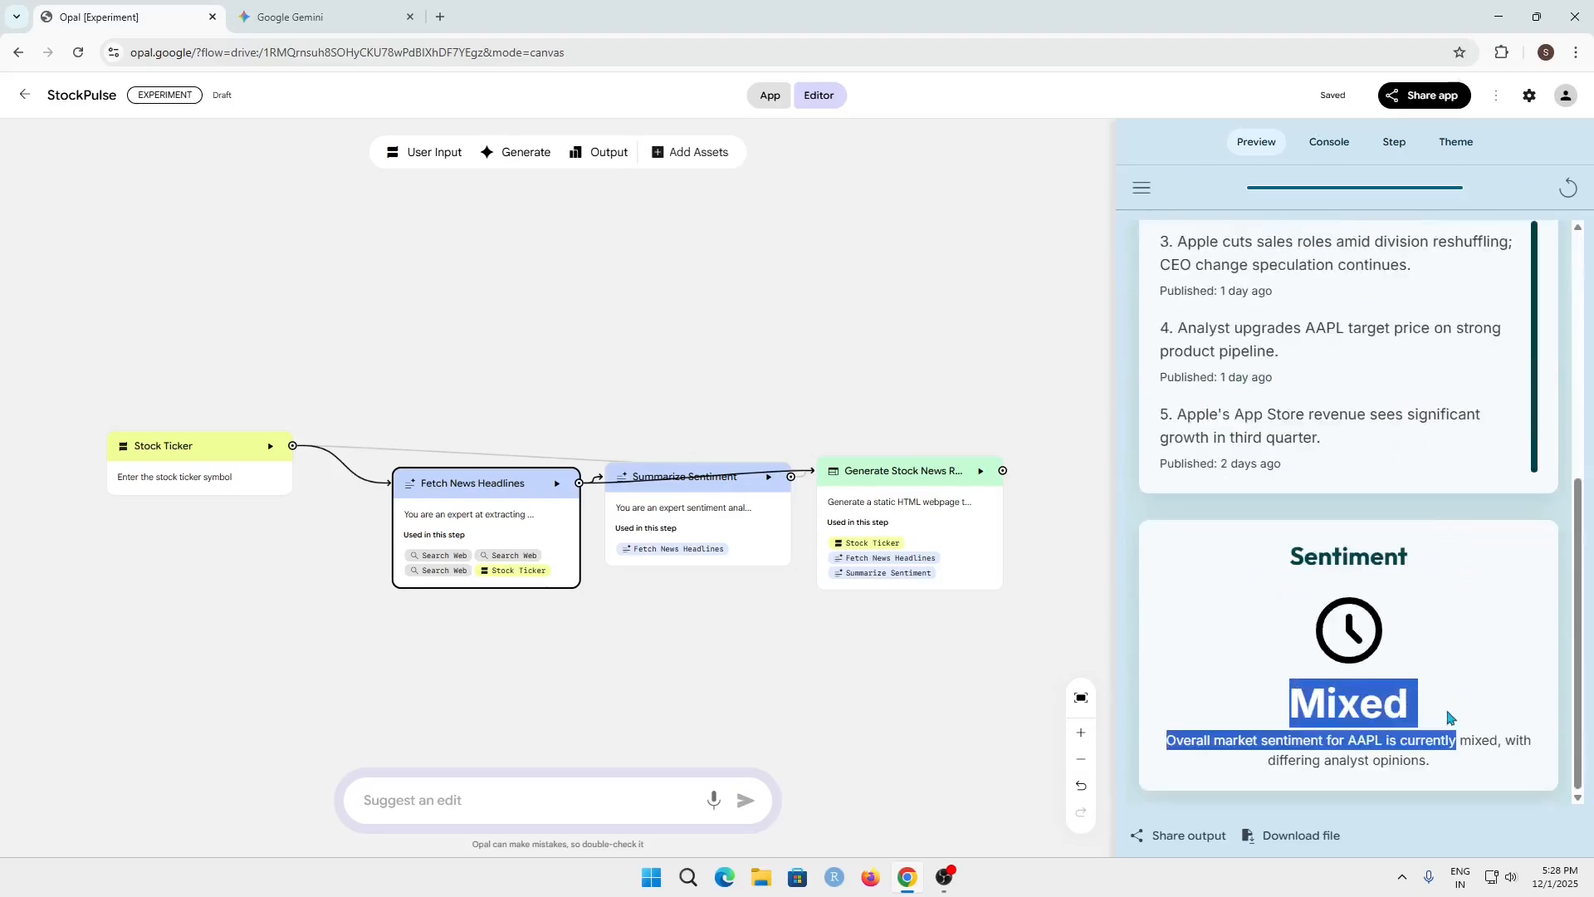
left_click(1208, 747)
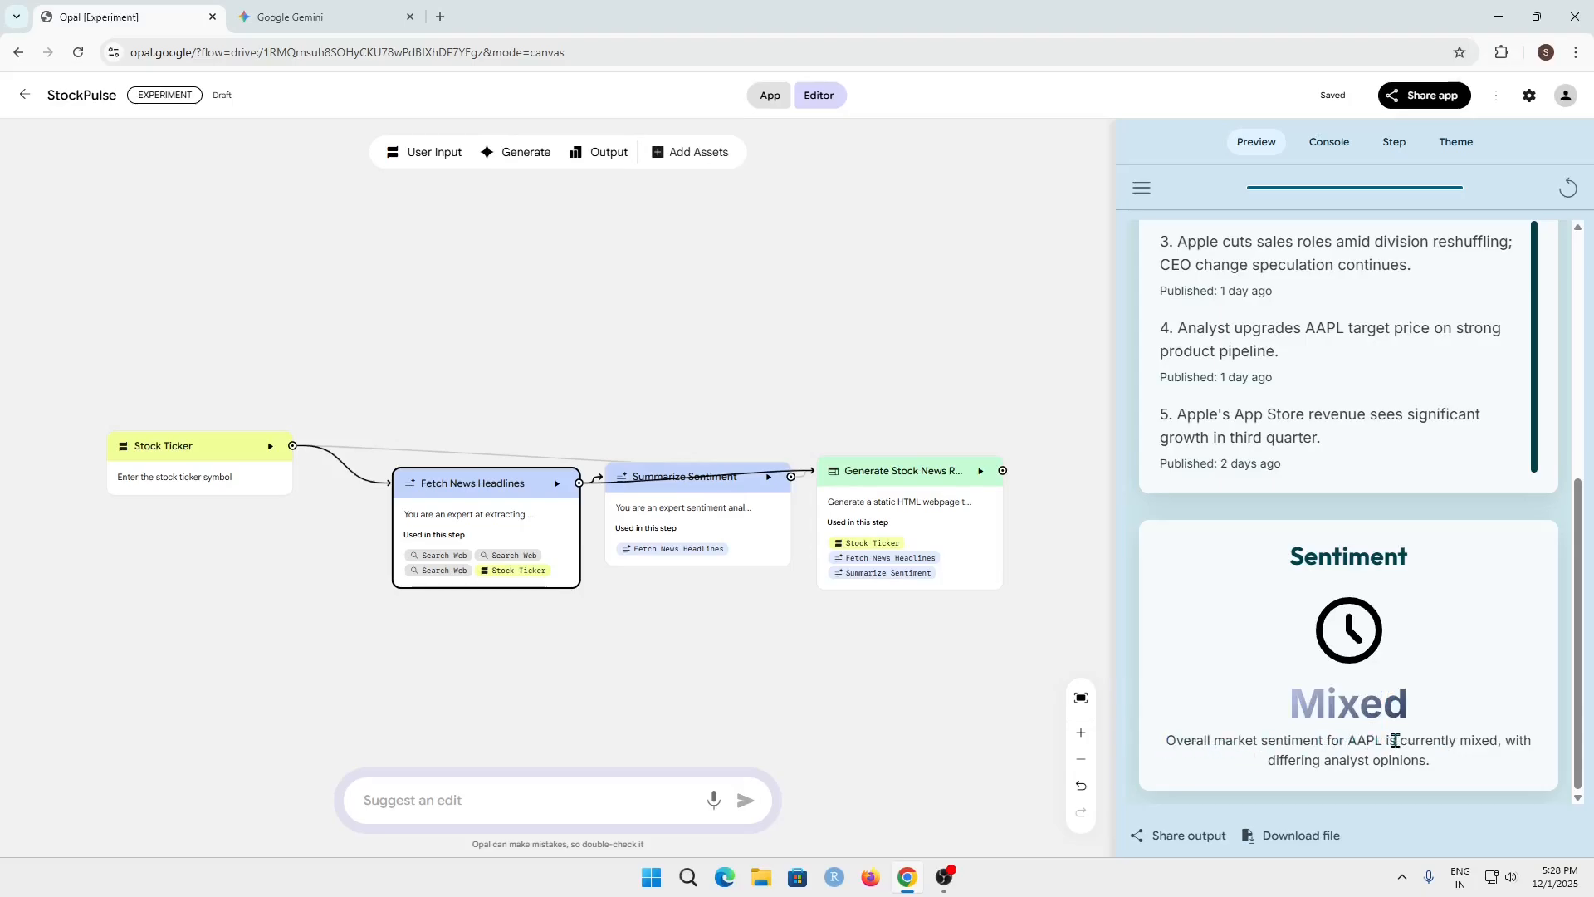
left_click_drag(1394, 741, 1522, 752)
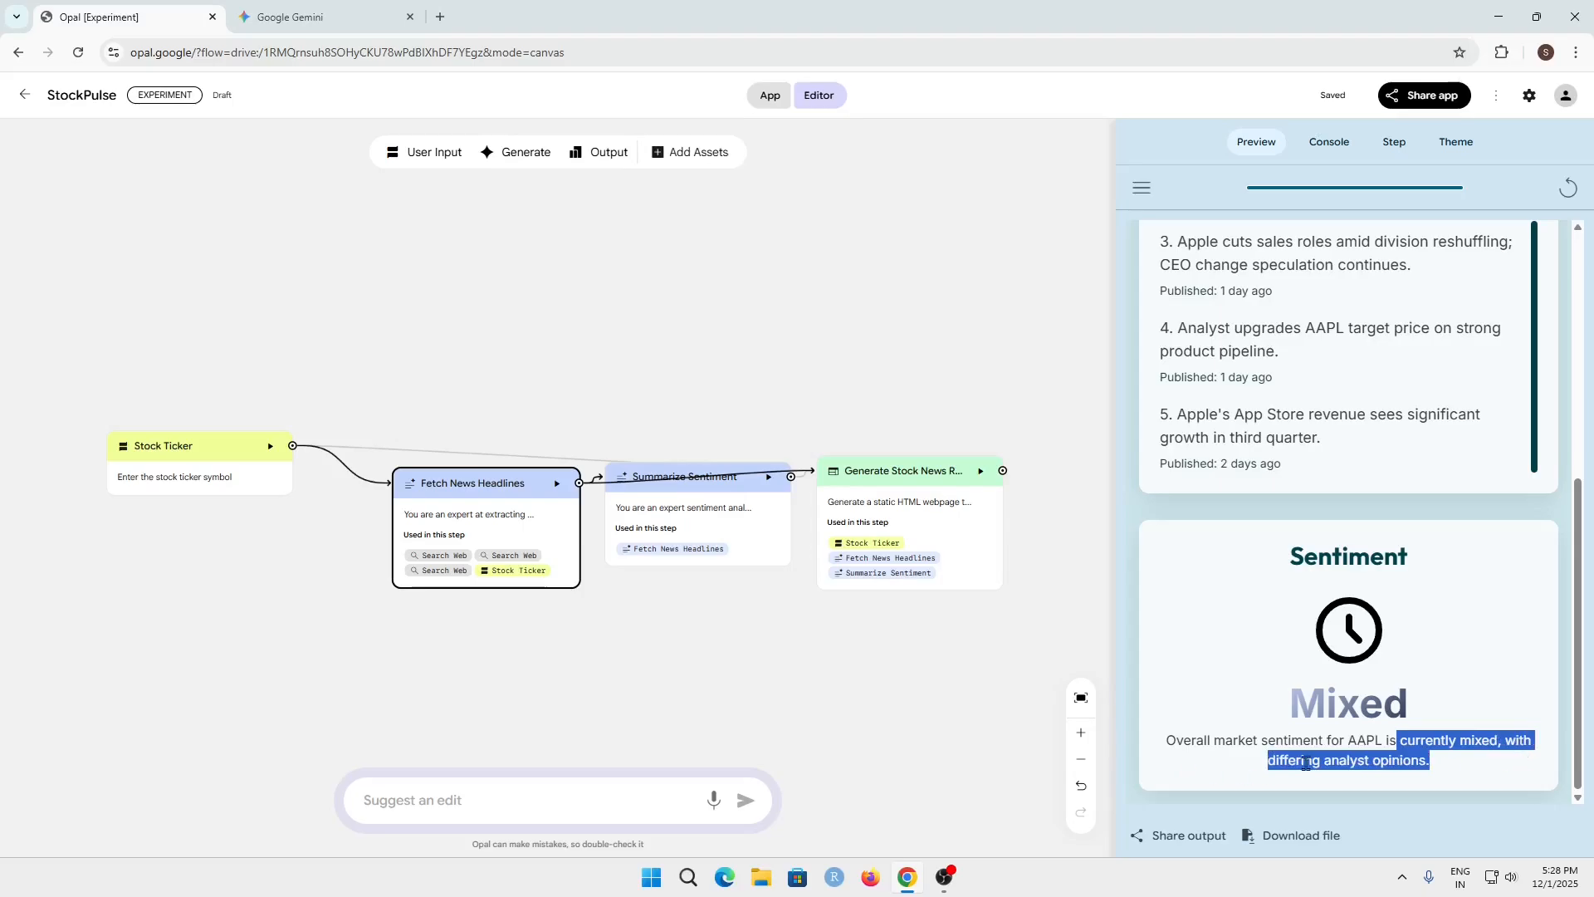
left_click_drag(1252, 774, 1446, 760)
left_click(1446, 751)
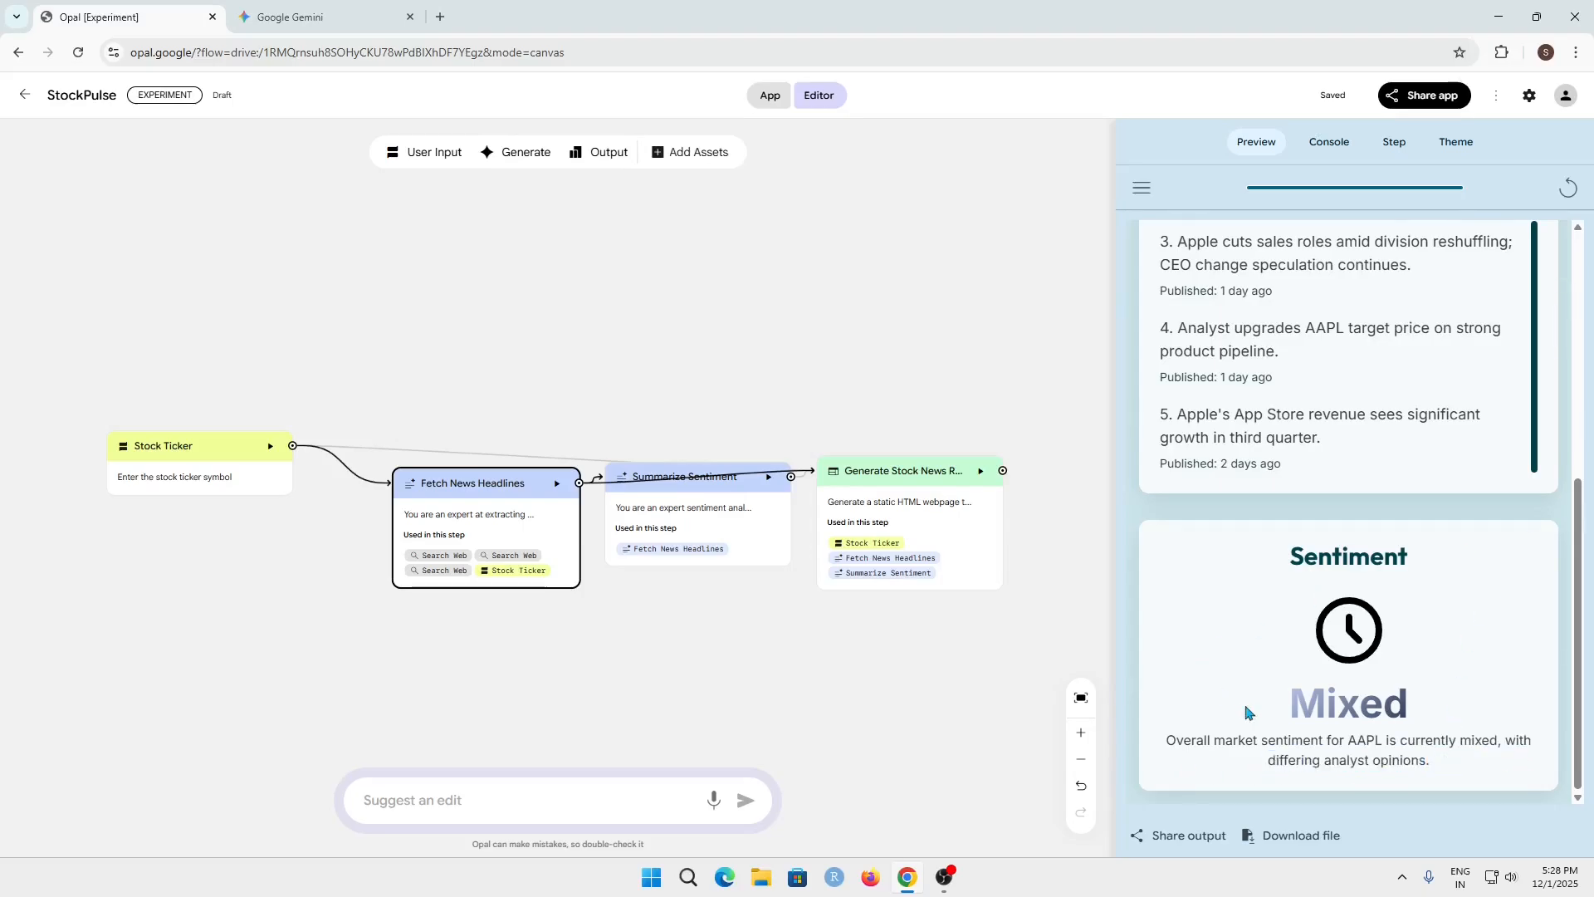
scroll(1254, 710, "up", 10)
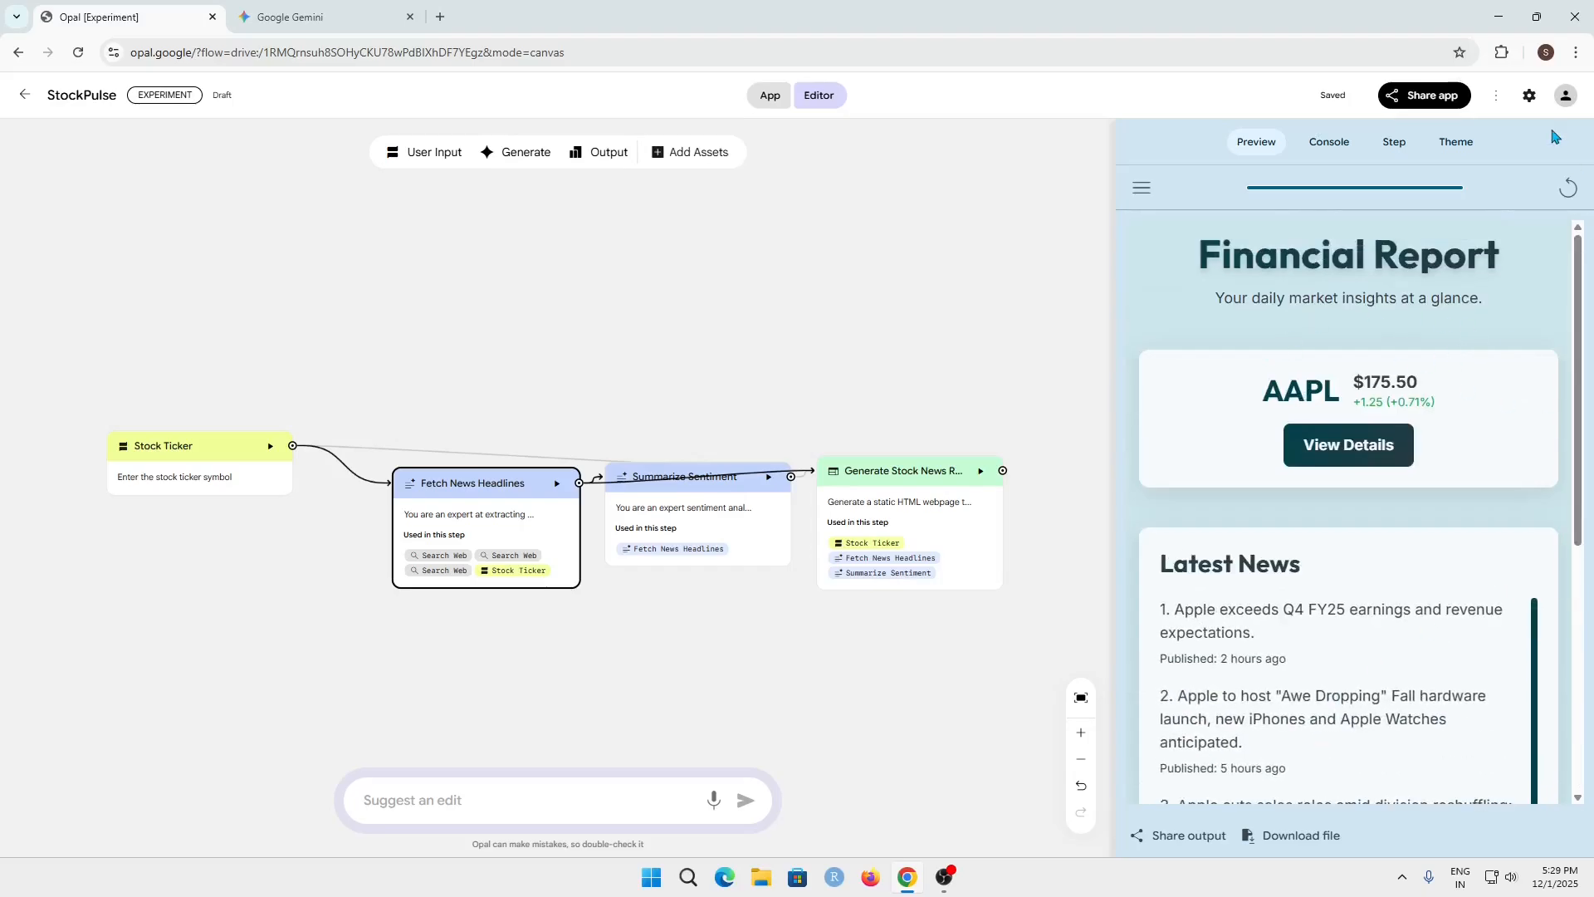
Refresh the StockPulse preview and run it again for the Tesla ticker TSLA
left_click(1571, 190)
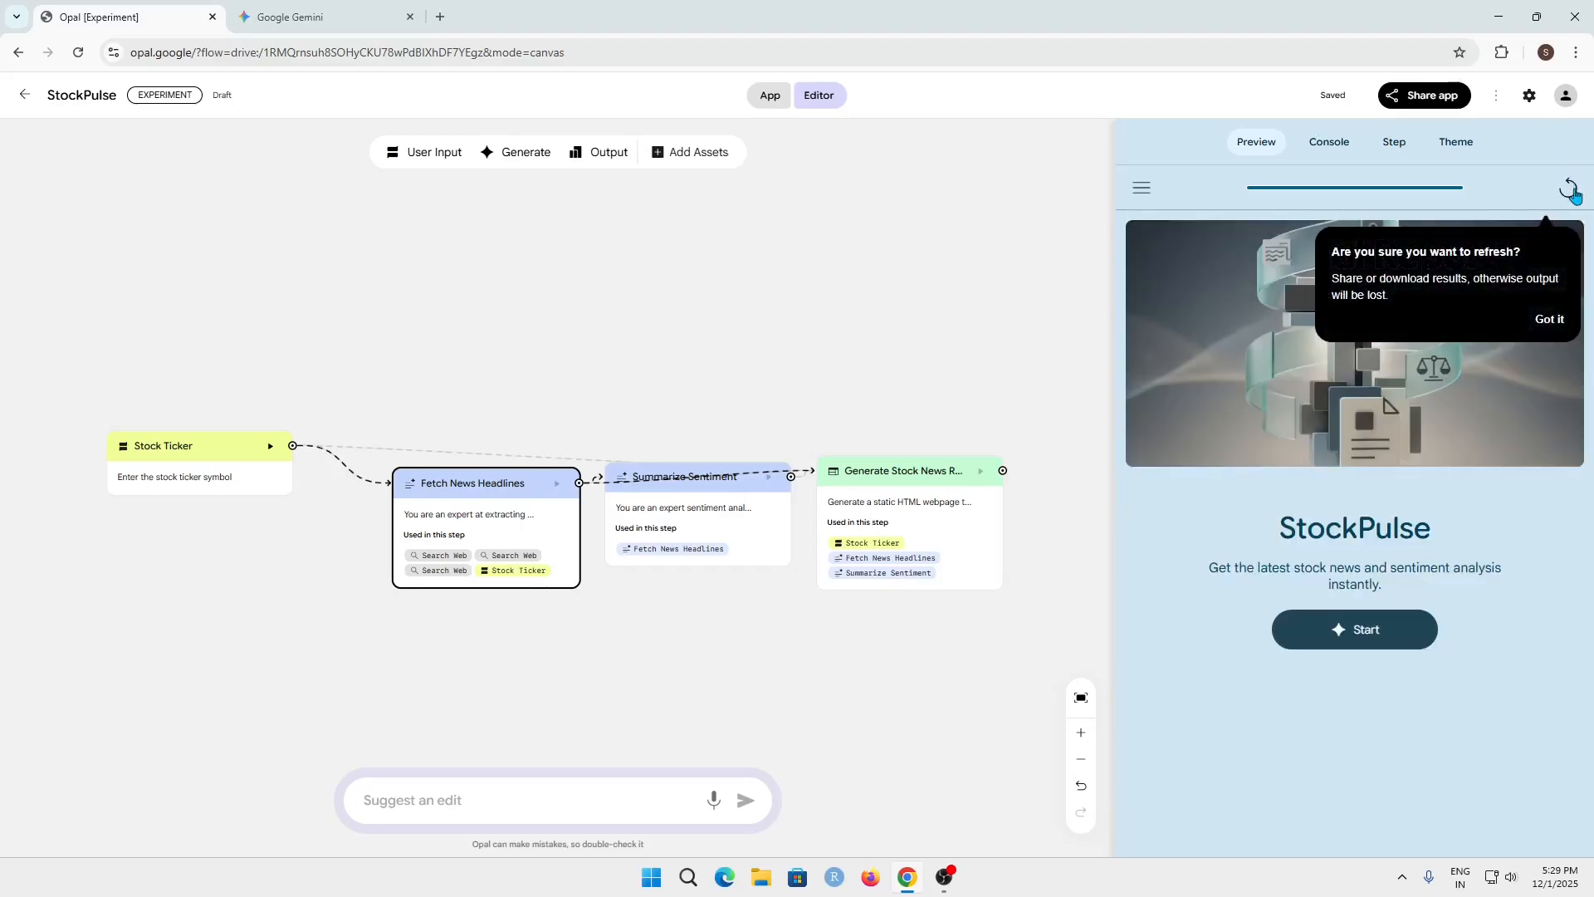
left_click(1140, 189)
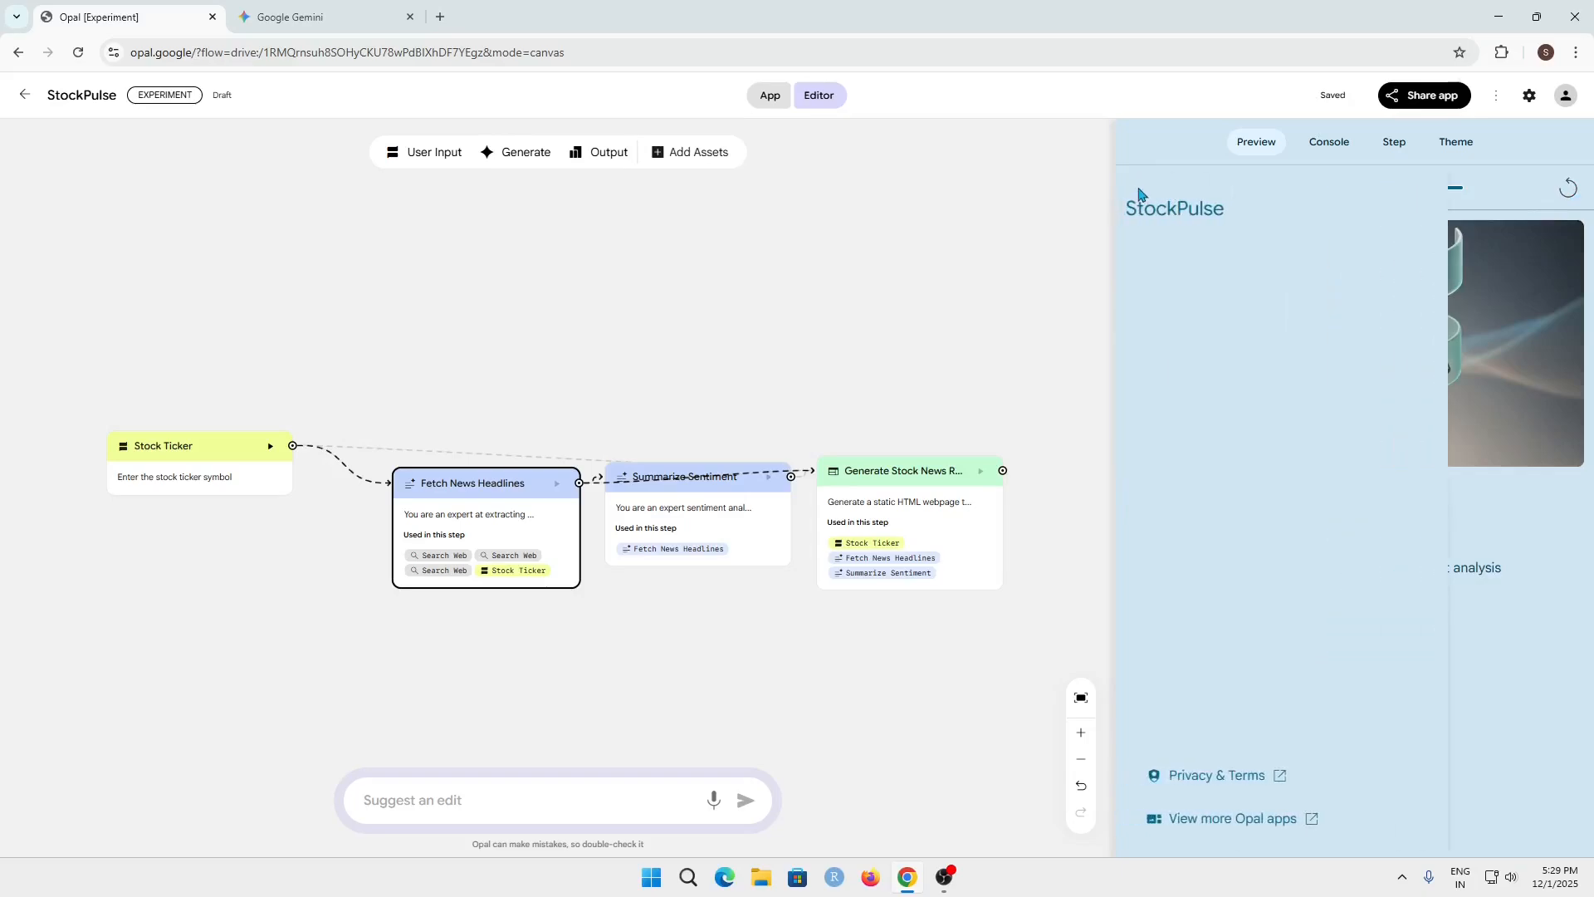
left_click(1509, 209)
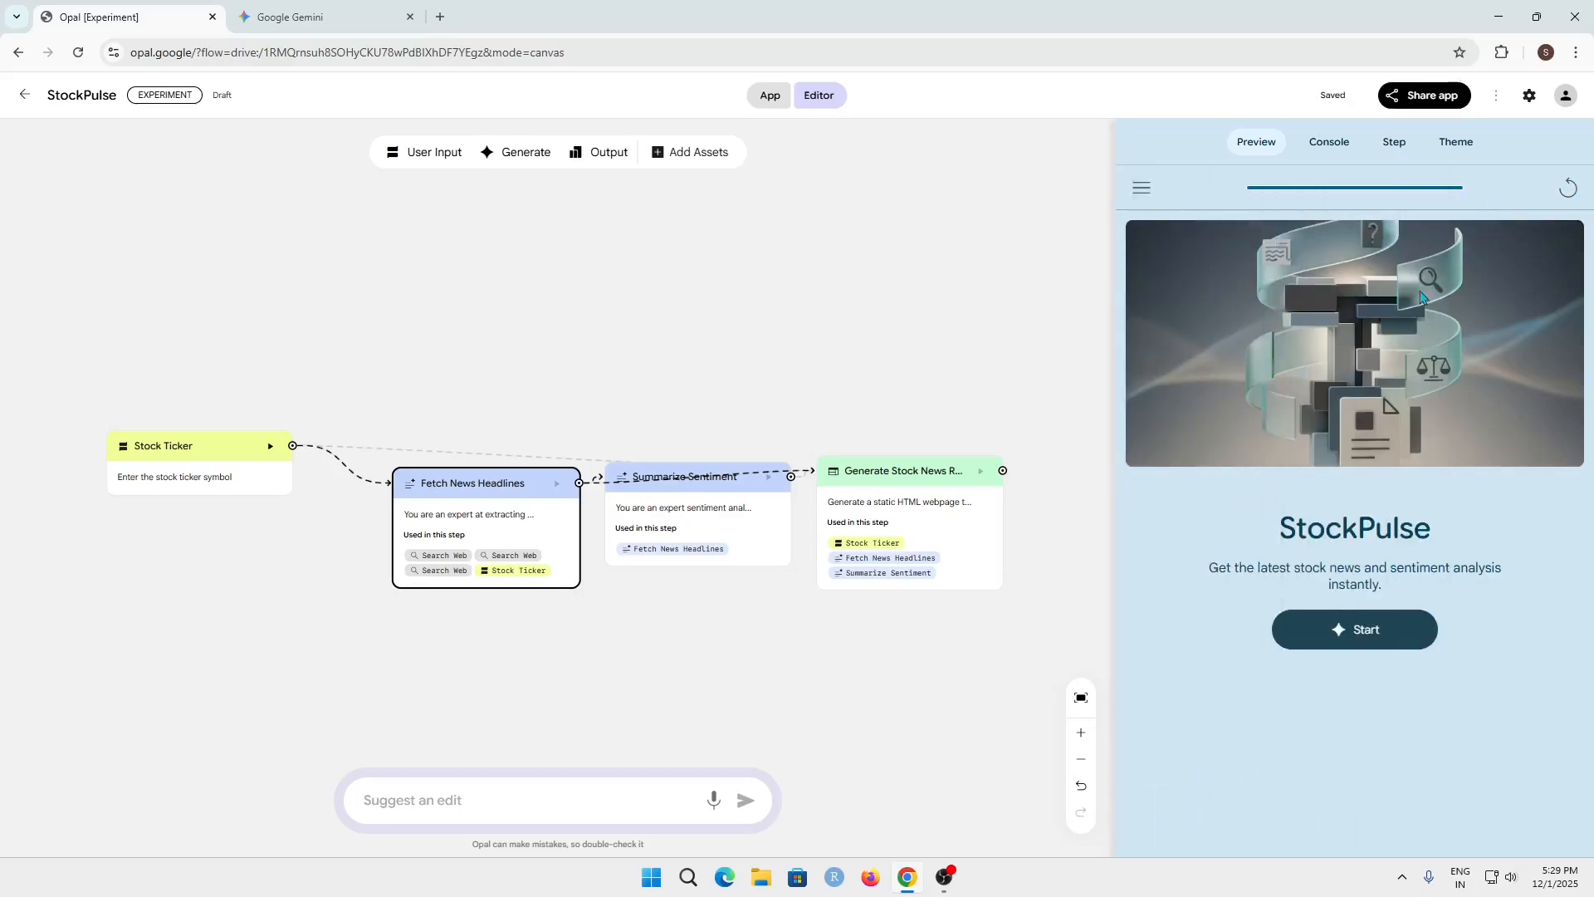
left_click(1366, 635)
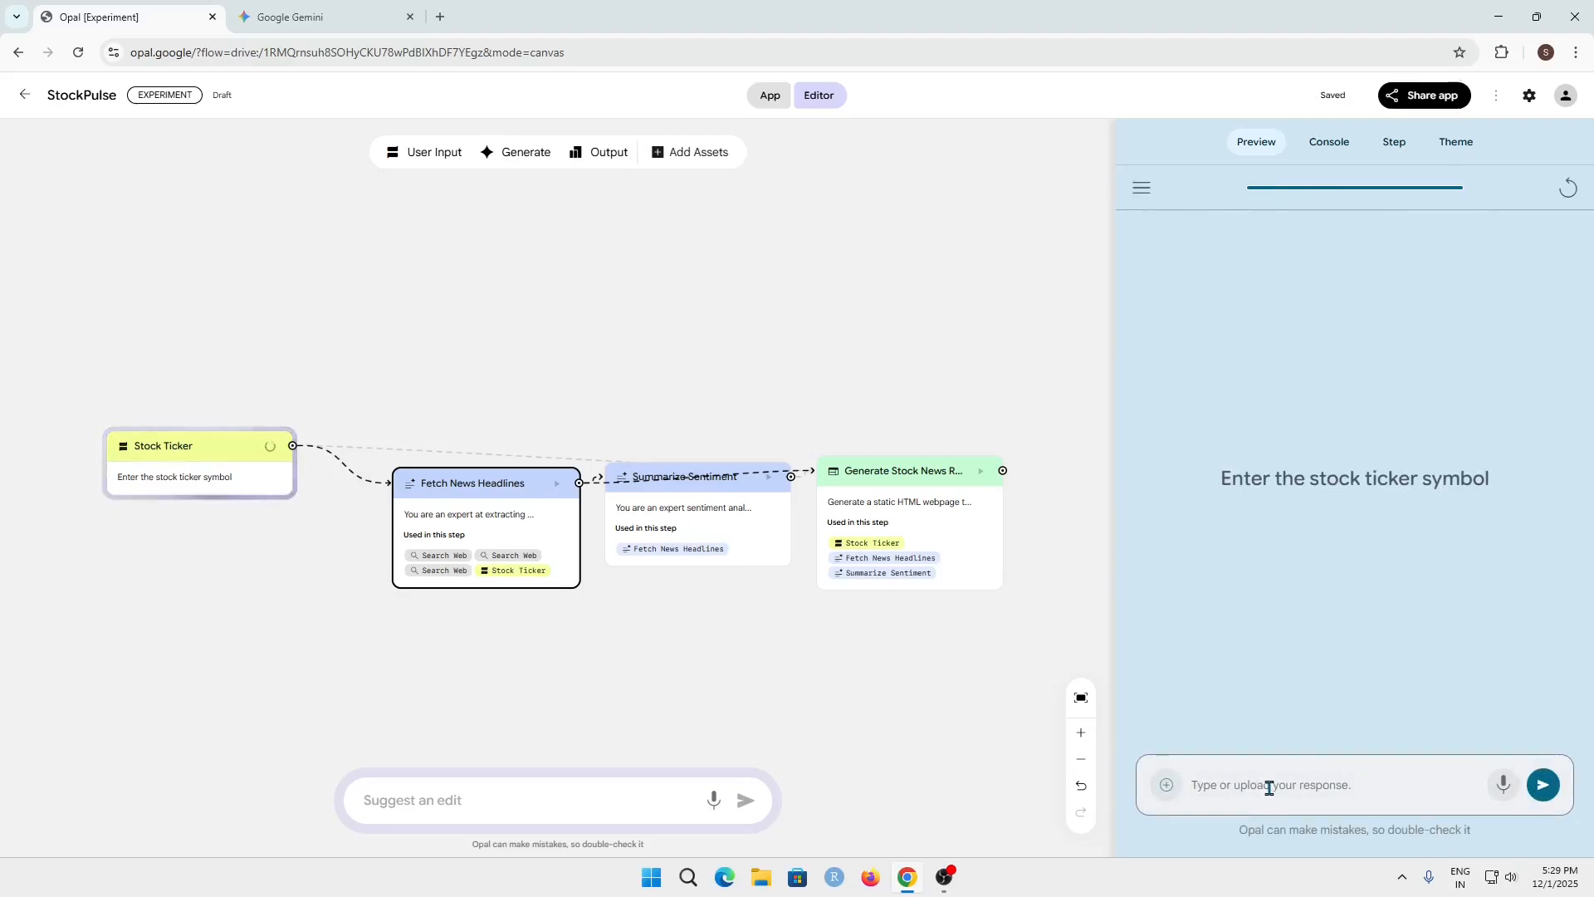
type("tes")
type("t")
key("Return")
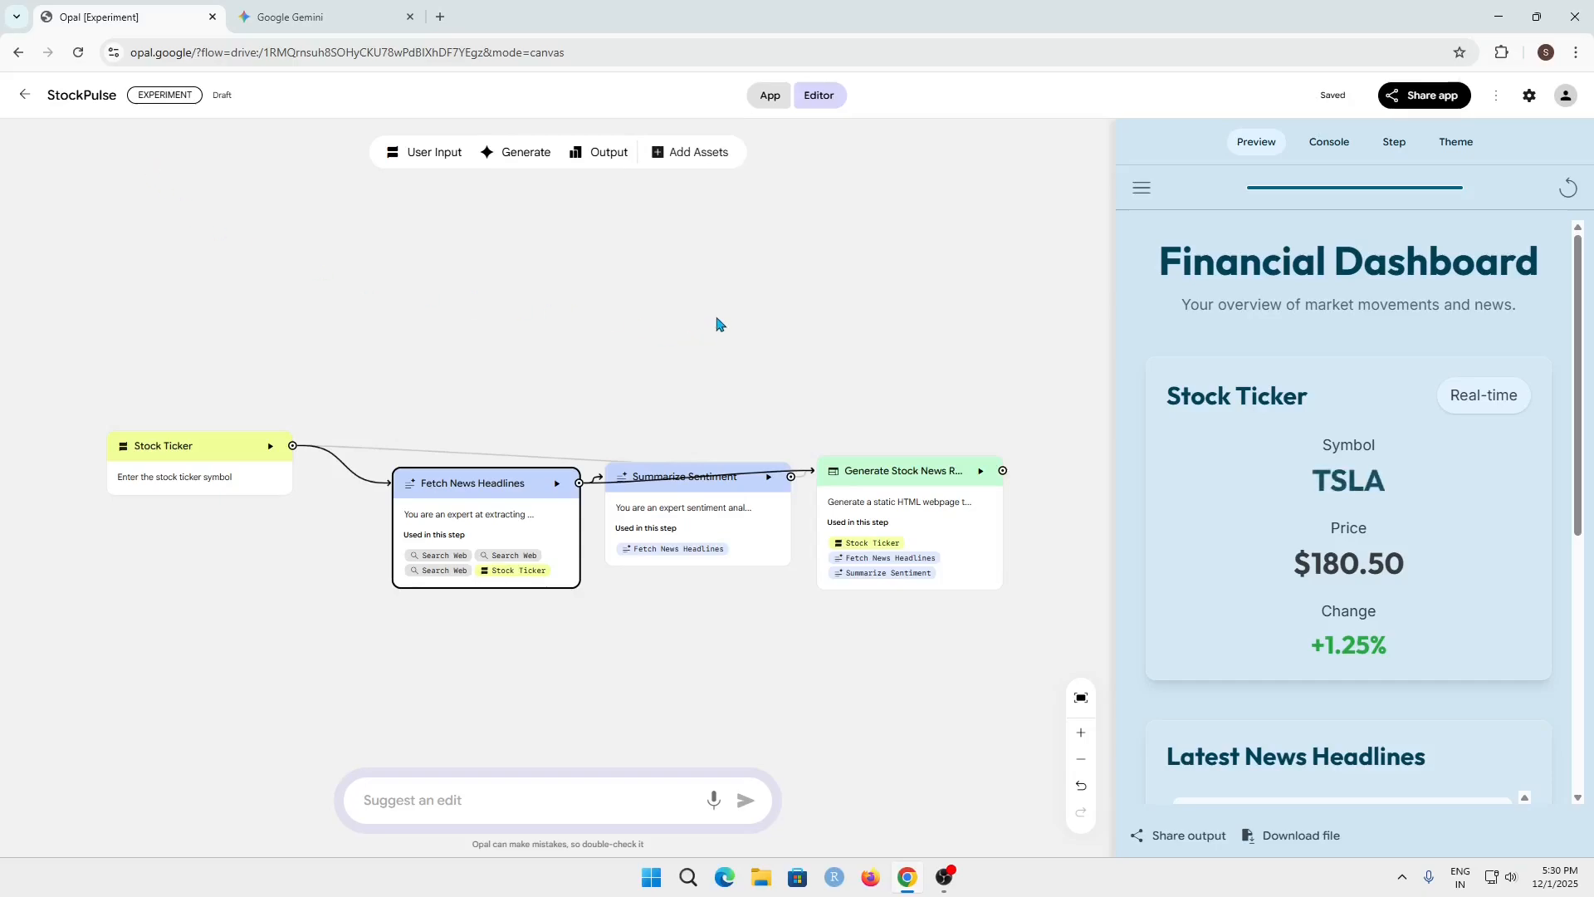
Try out a new User Input step fed by Stock Ticker and remove it from the flow
left_click(524, 795)
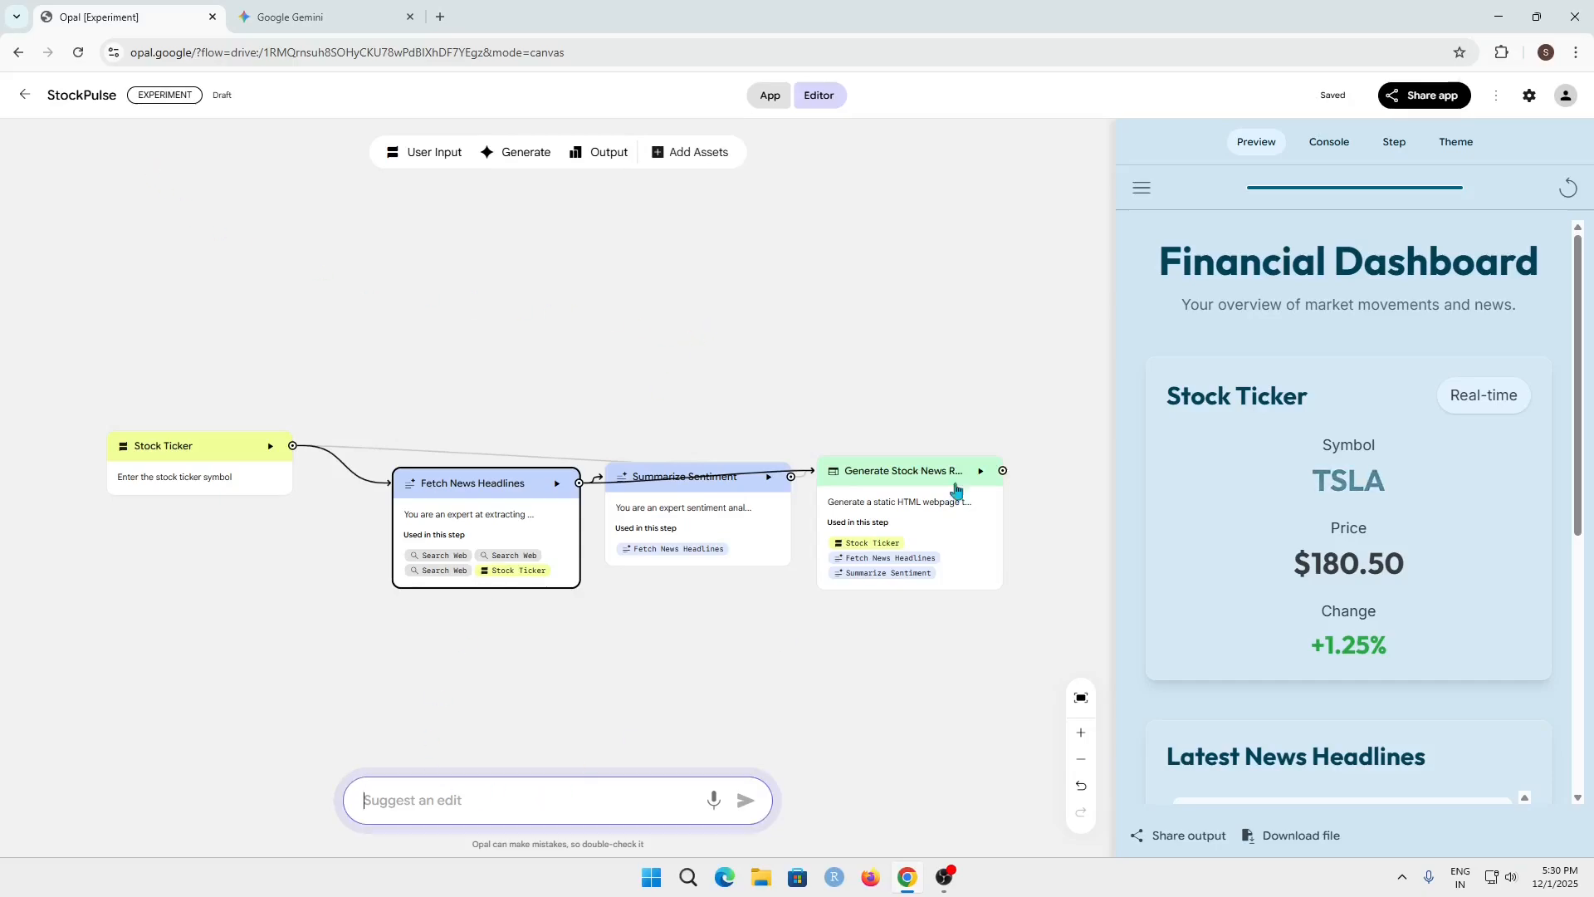
left_click(416, 155)
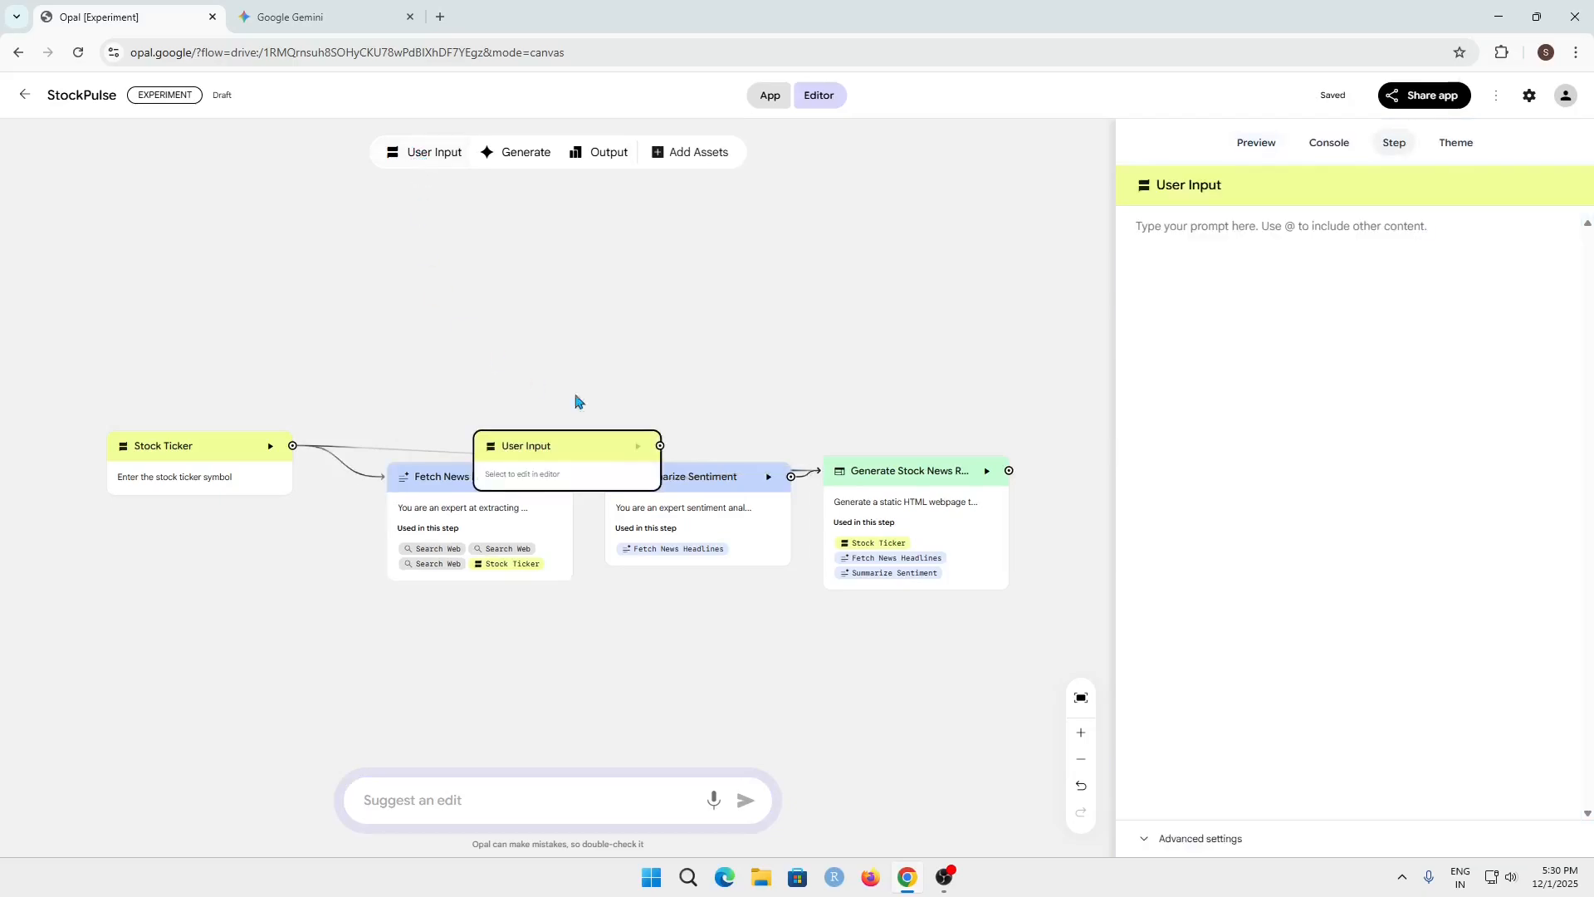
left_click_drag(586, 451, 518, 363)
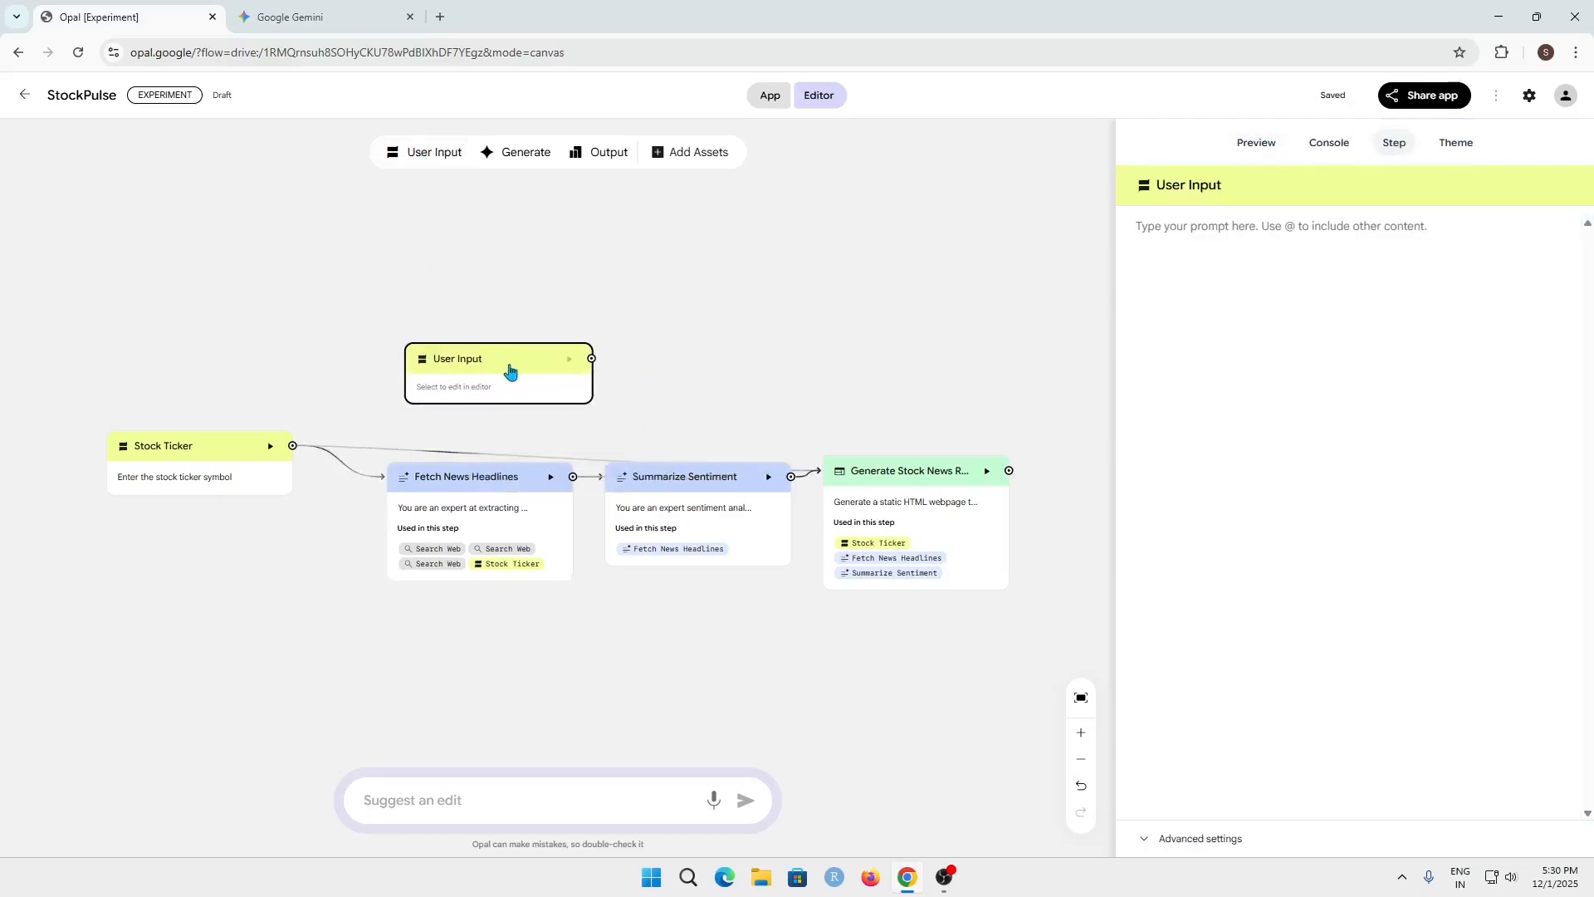
left_click_drag(292, 446, 540, 336)
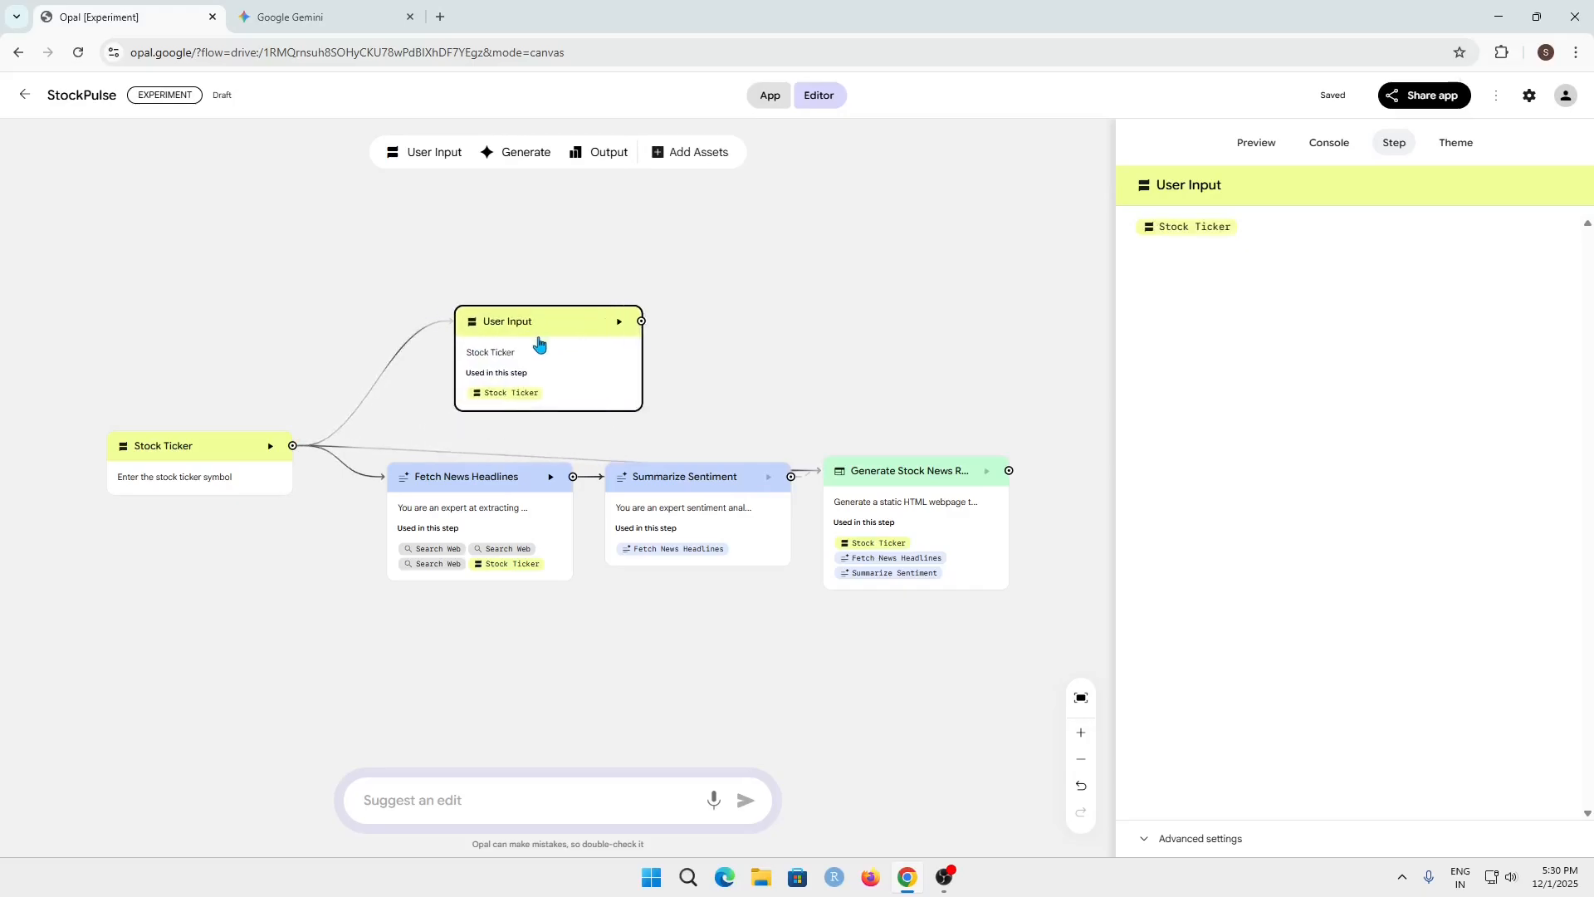
right_click(540, 342)
left_click(579, 357)
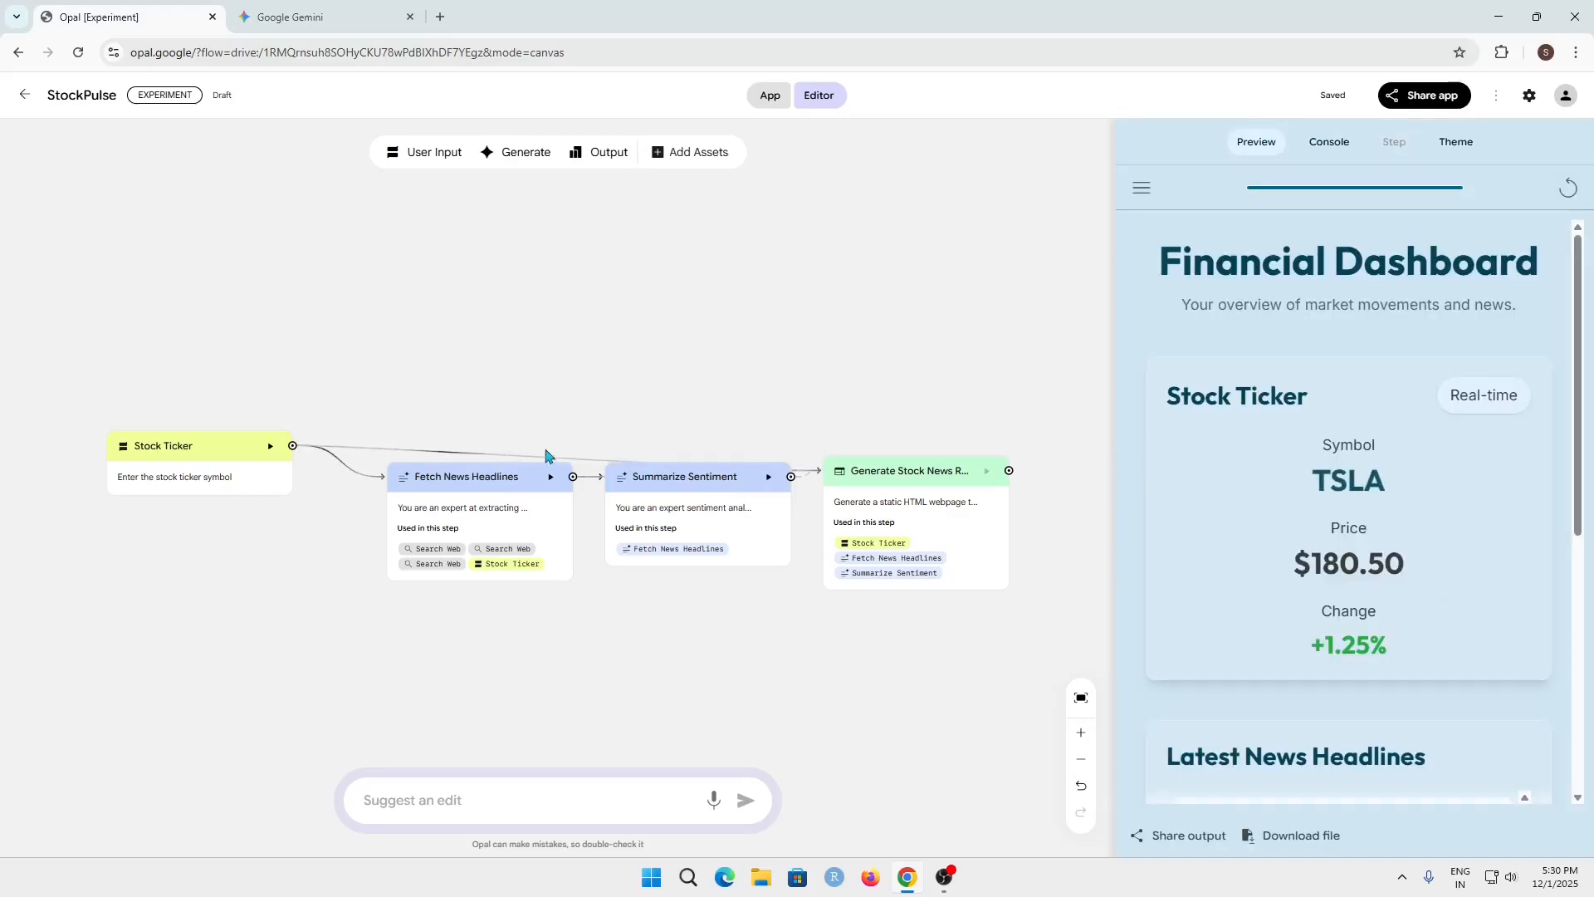
left_click(474, 799)
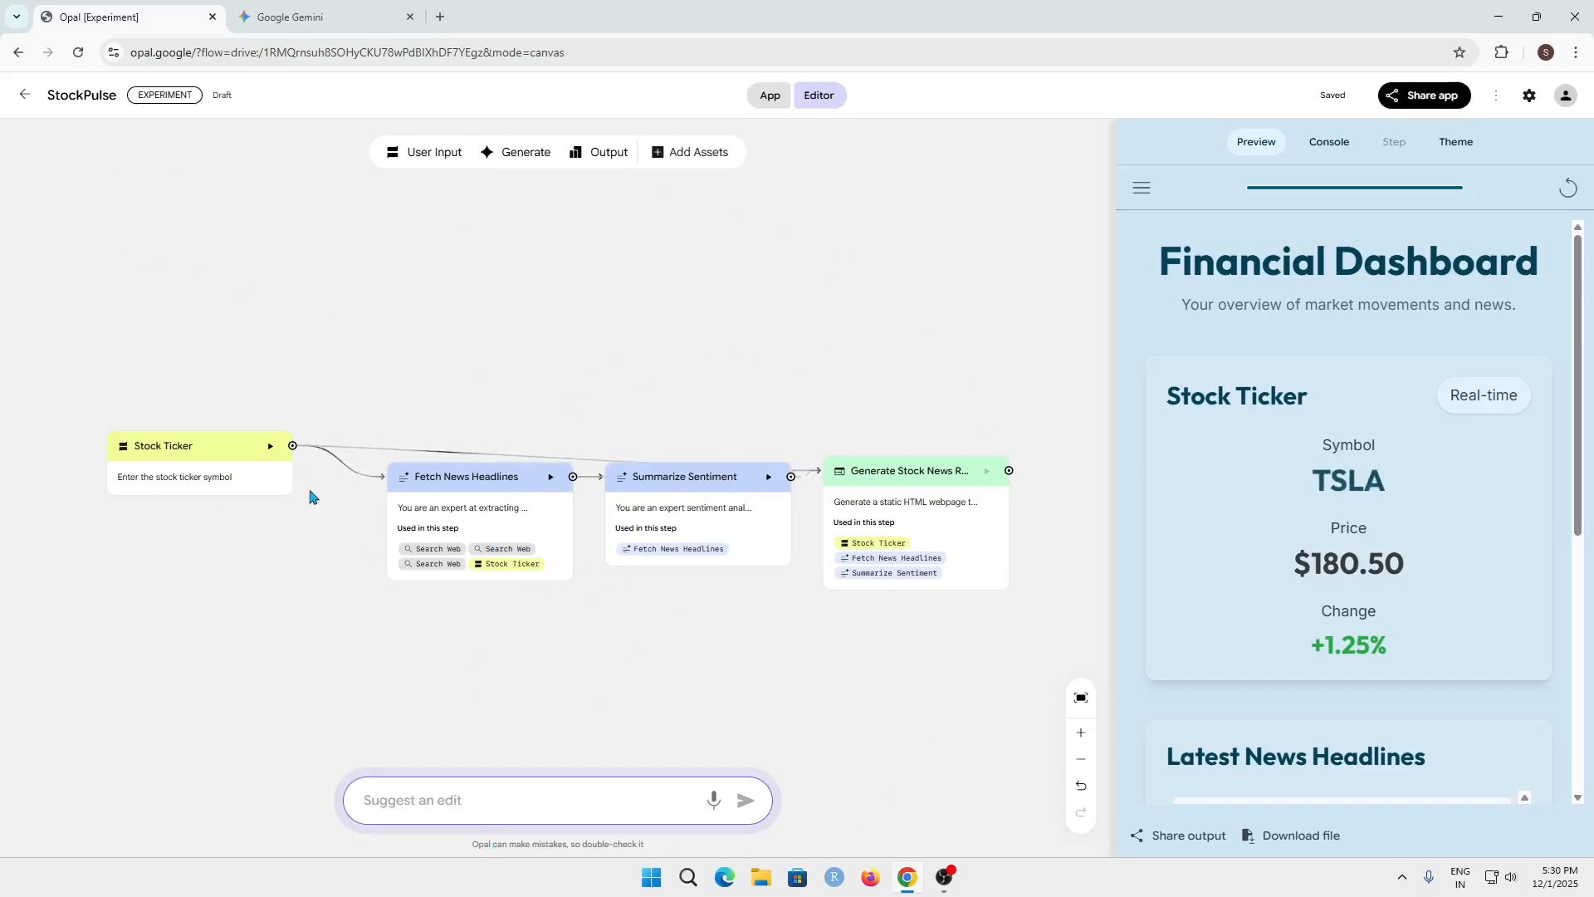
left_click_drag(35, 349, 1051, 636)
left_click(972, 661)
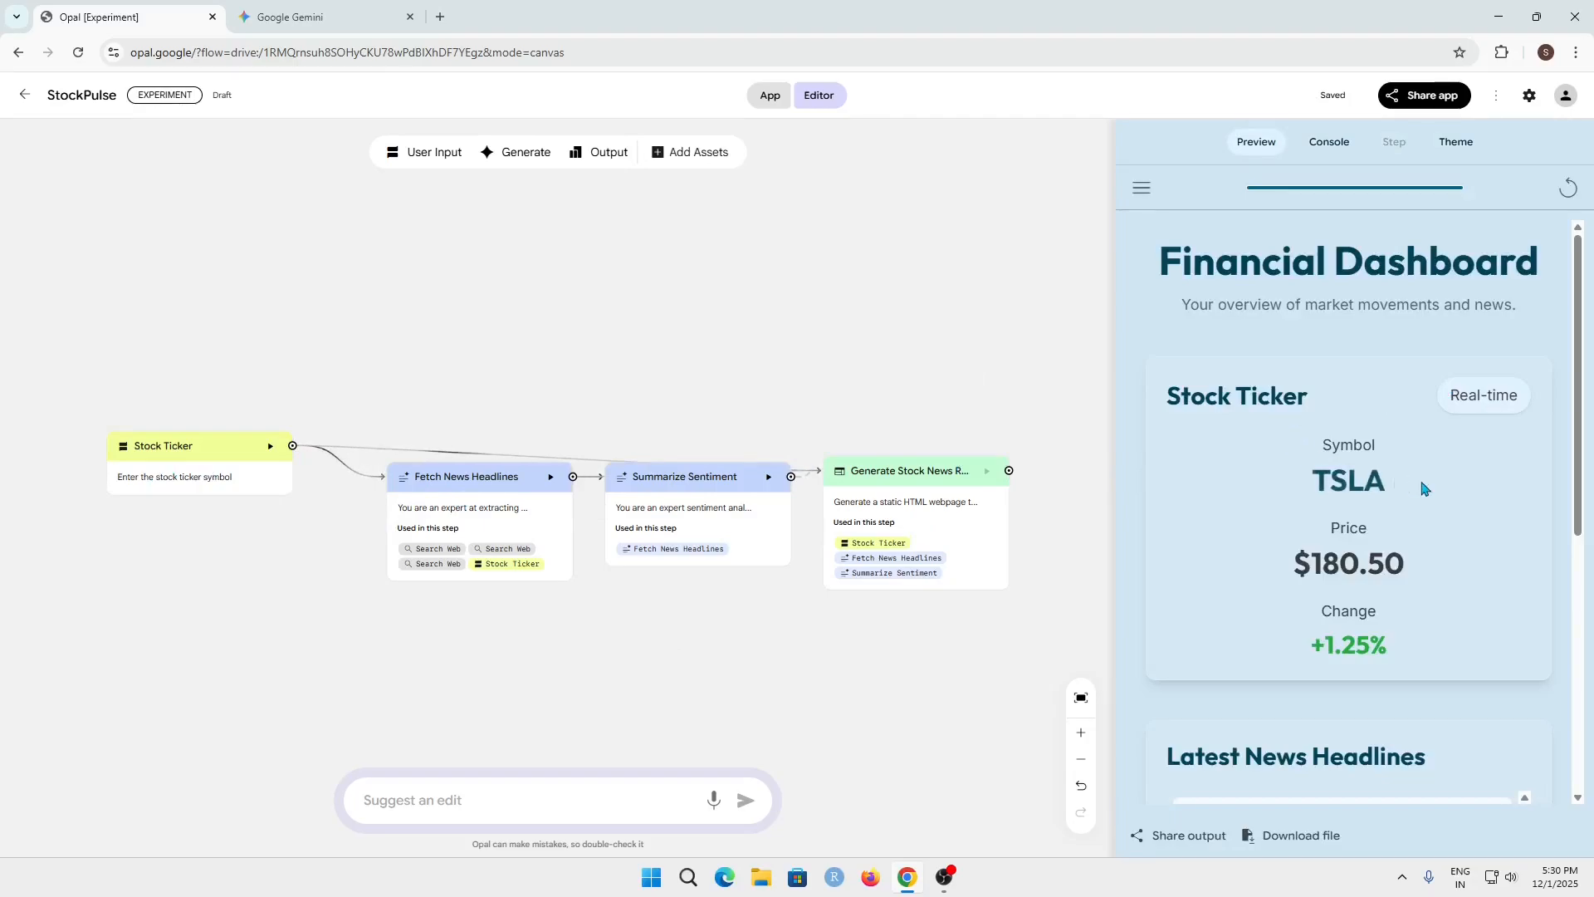
Examine the Financial Dashboard's TSLA ticker details and its Latest News Headlines in the preview
left_click_drag(1149, 271, 1543, 335)
left_click(1478, 302)
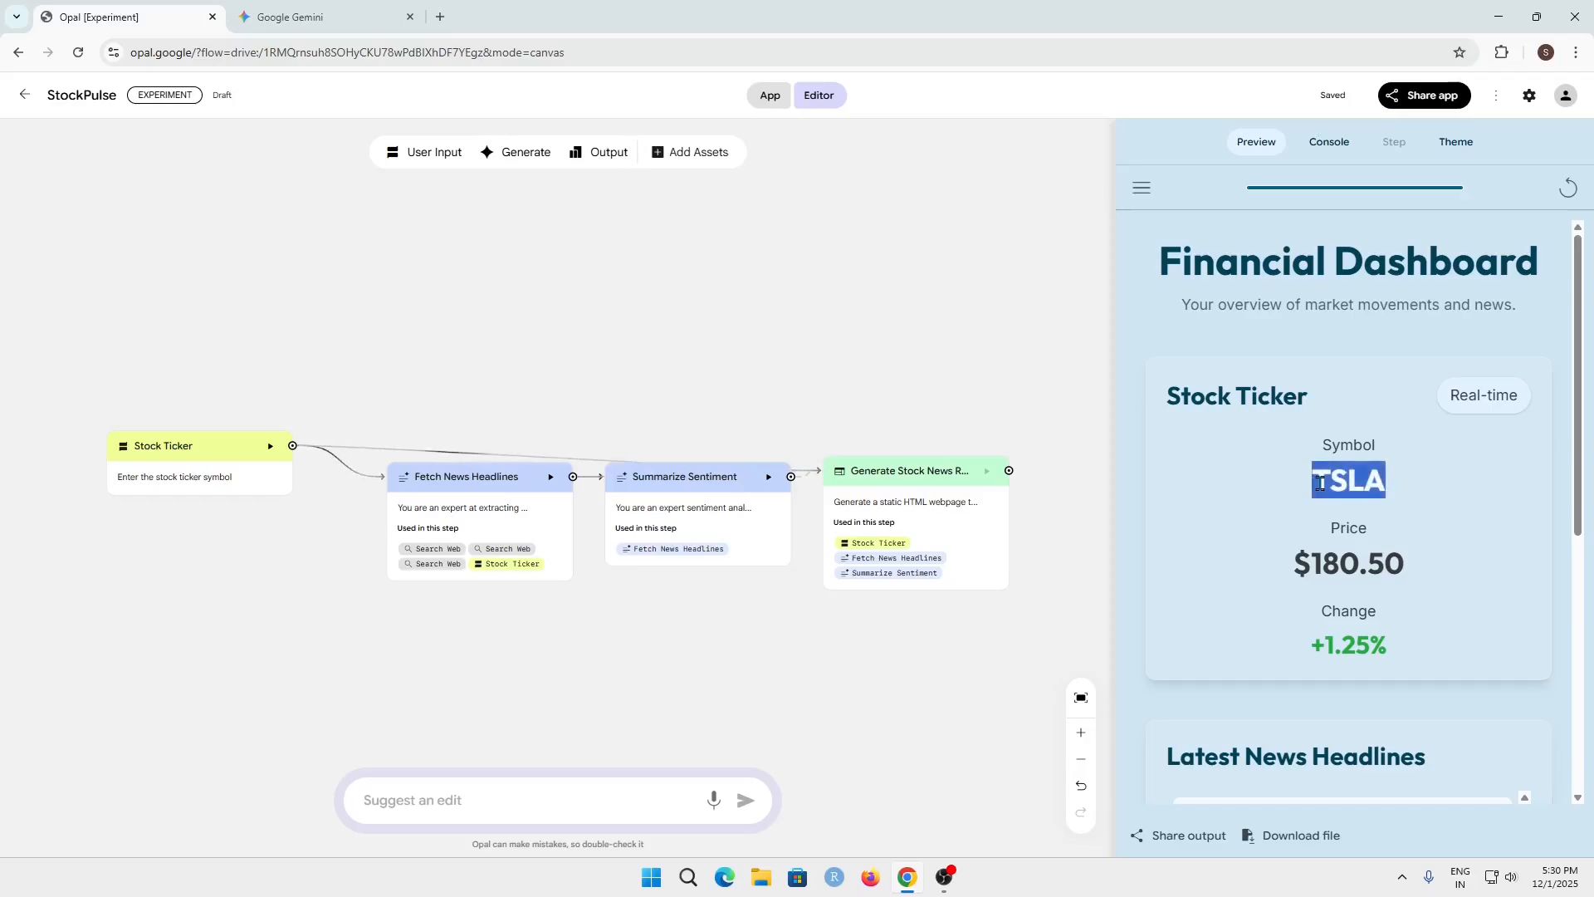
scroll(1321, 483, "down", 4)
mouse_move(1531, 509)
left_mouse_down()
mouse_move(1525, 654)
mouse_move(1528, 499)
left_mouse_up()
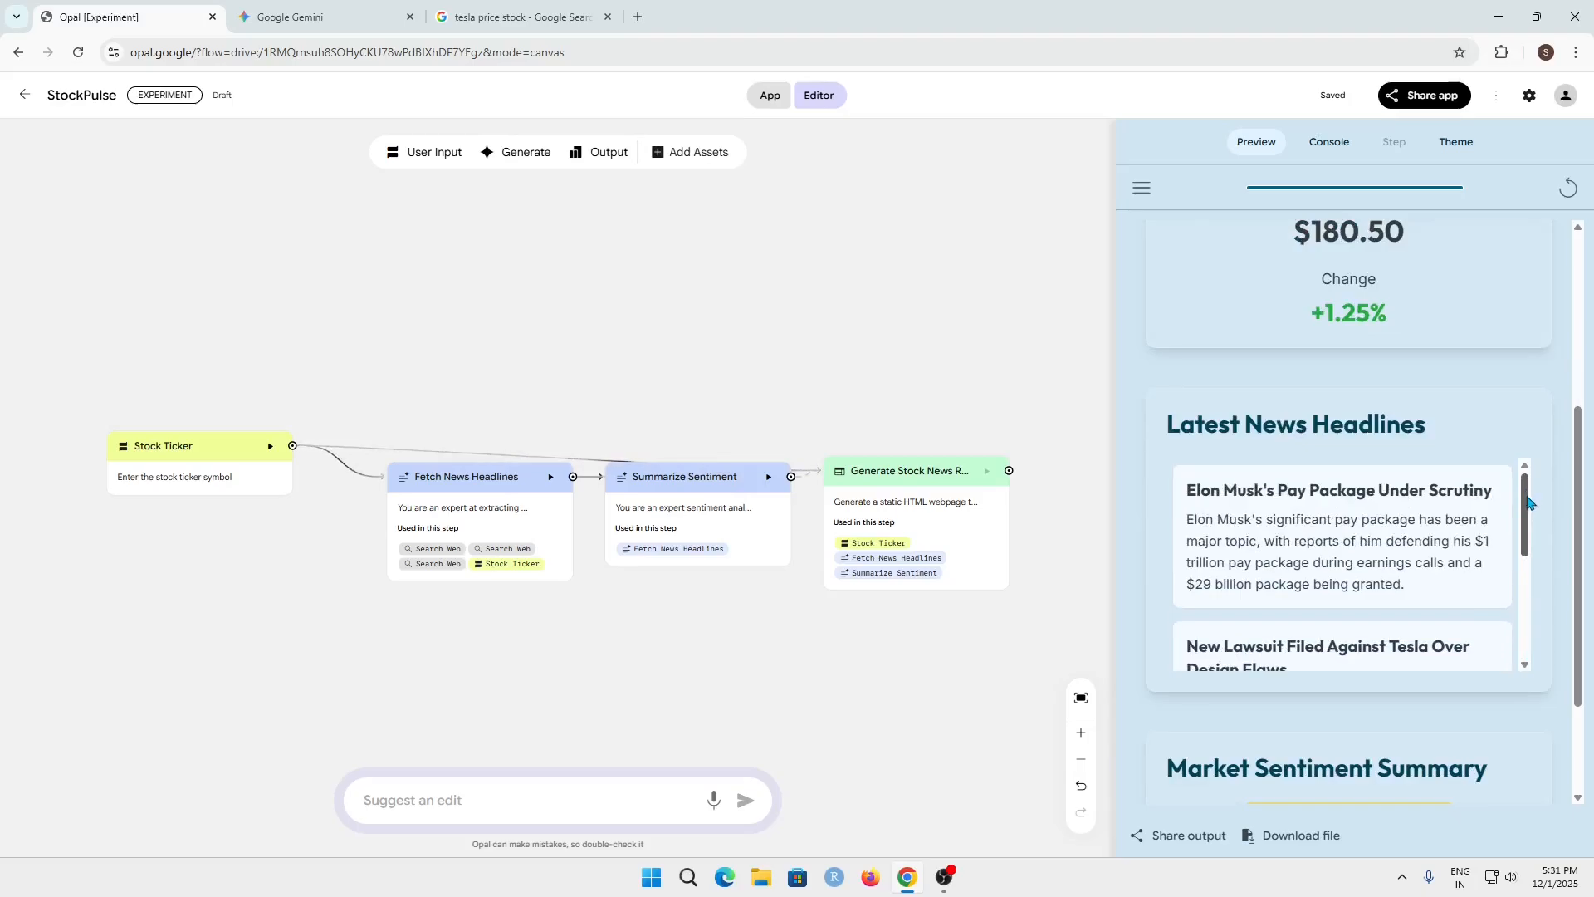
scroll(1532, 510, "down", 1)
scroll(1546, 564, "down", 2)
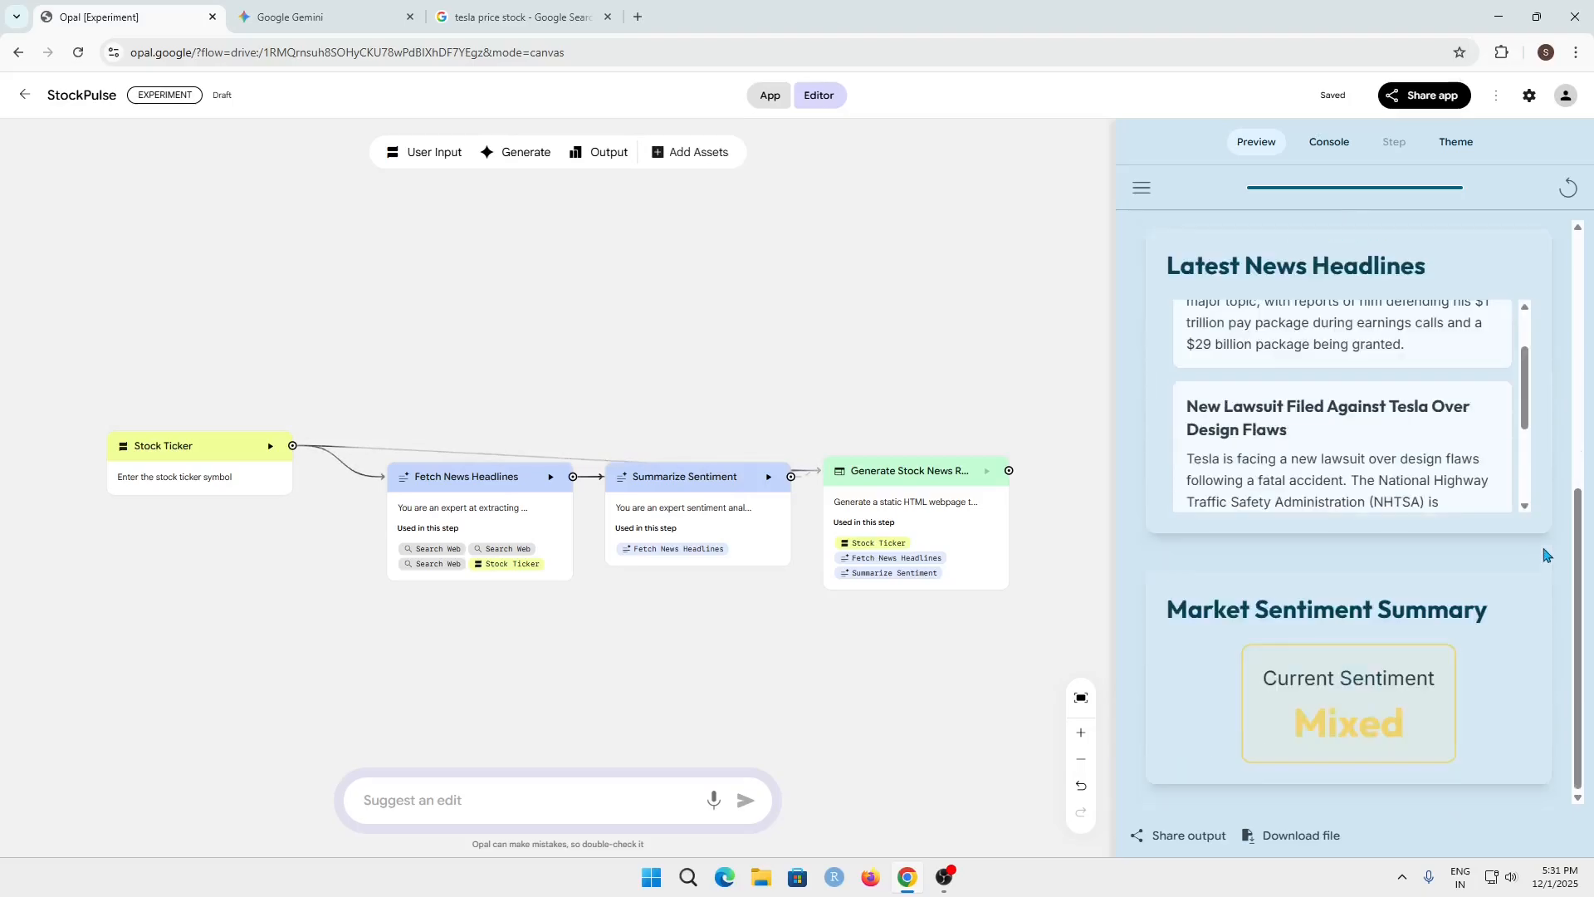
Review the dashboard's Market Sentiment Summary for TSLA and close the Google search page for tesla price stock
left_click_drag(1166, 608, 1490, 610)
left_click(1498, 631)
left_click_drag(1262, 678, 1418, 680)
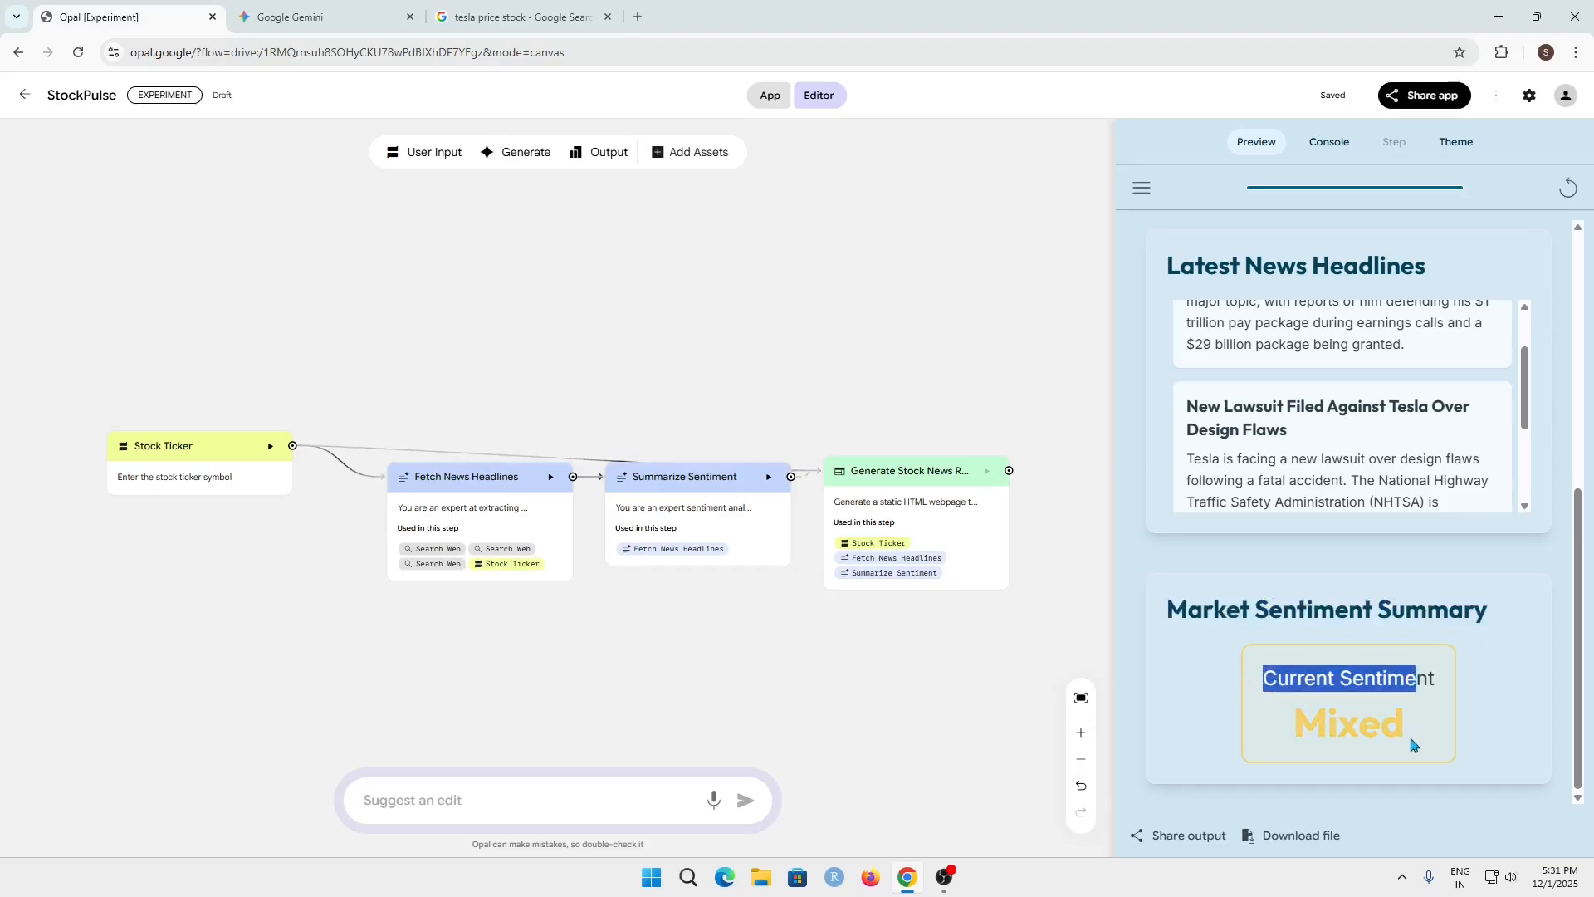
left_click_drag(1409, 735, 1253, 736)
left_click(1252, 736)
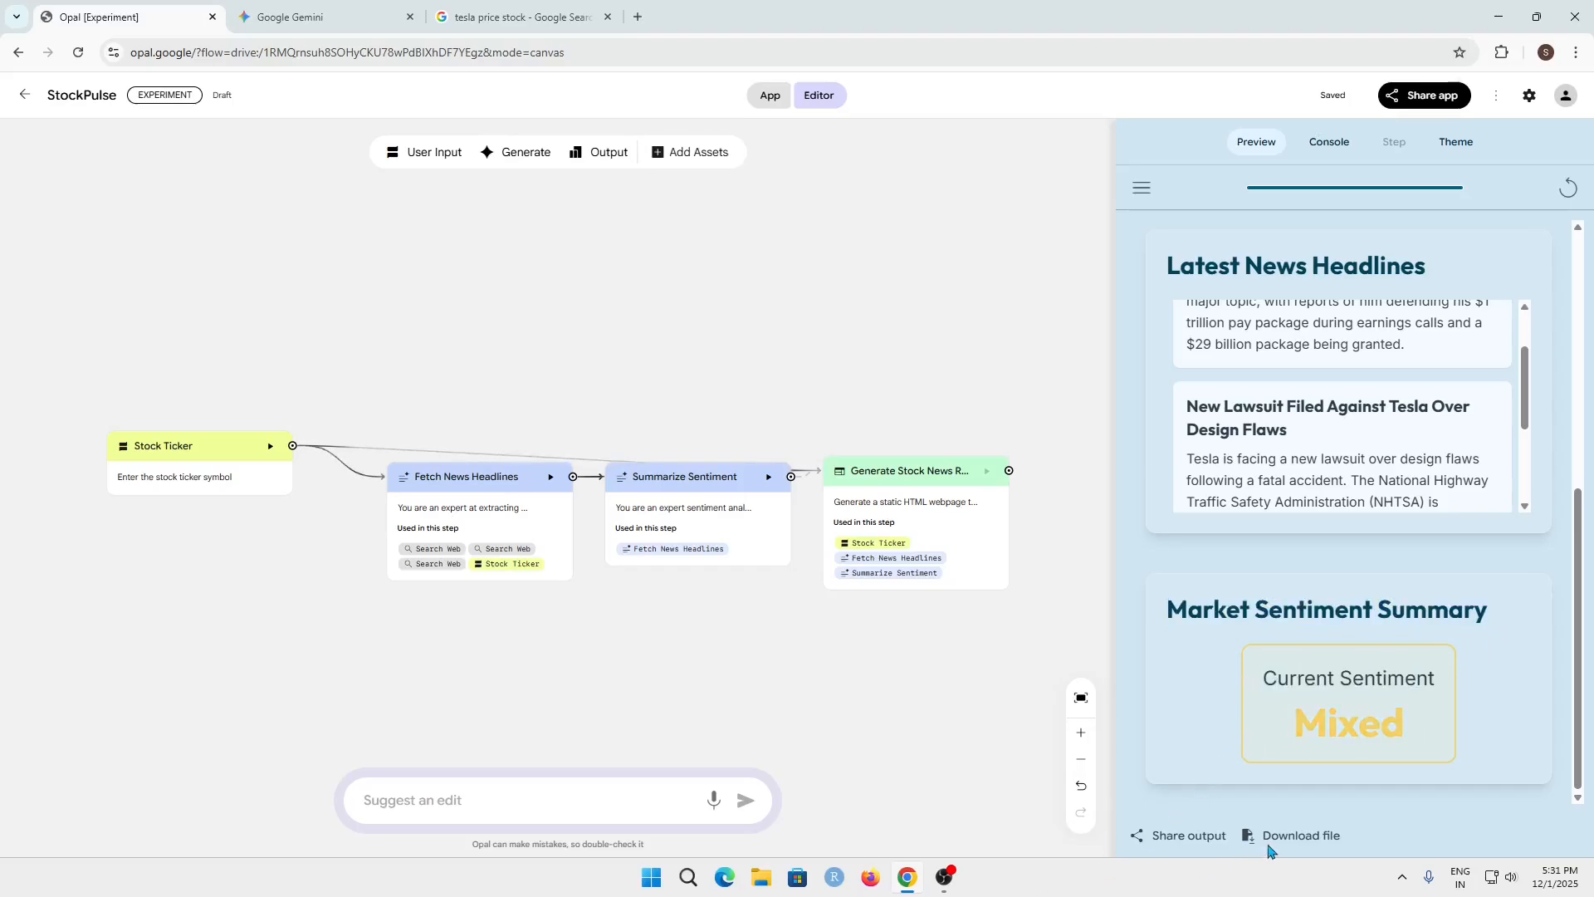
scroll(1507, 612, "up", 3)
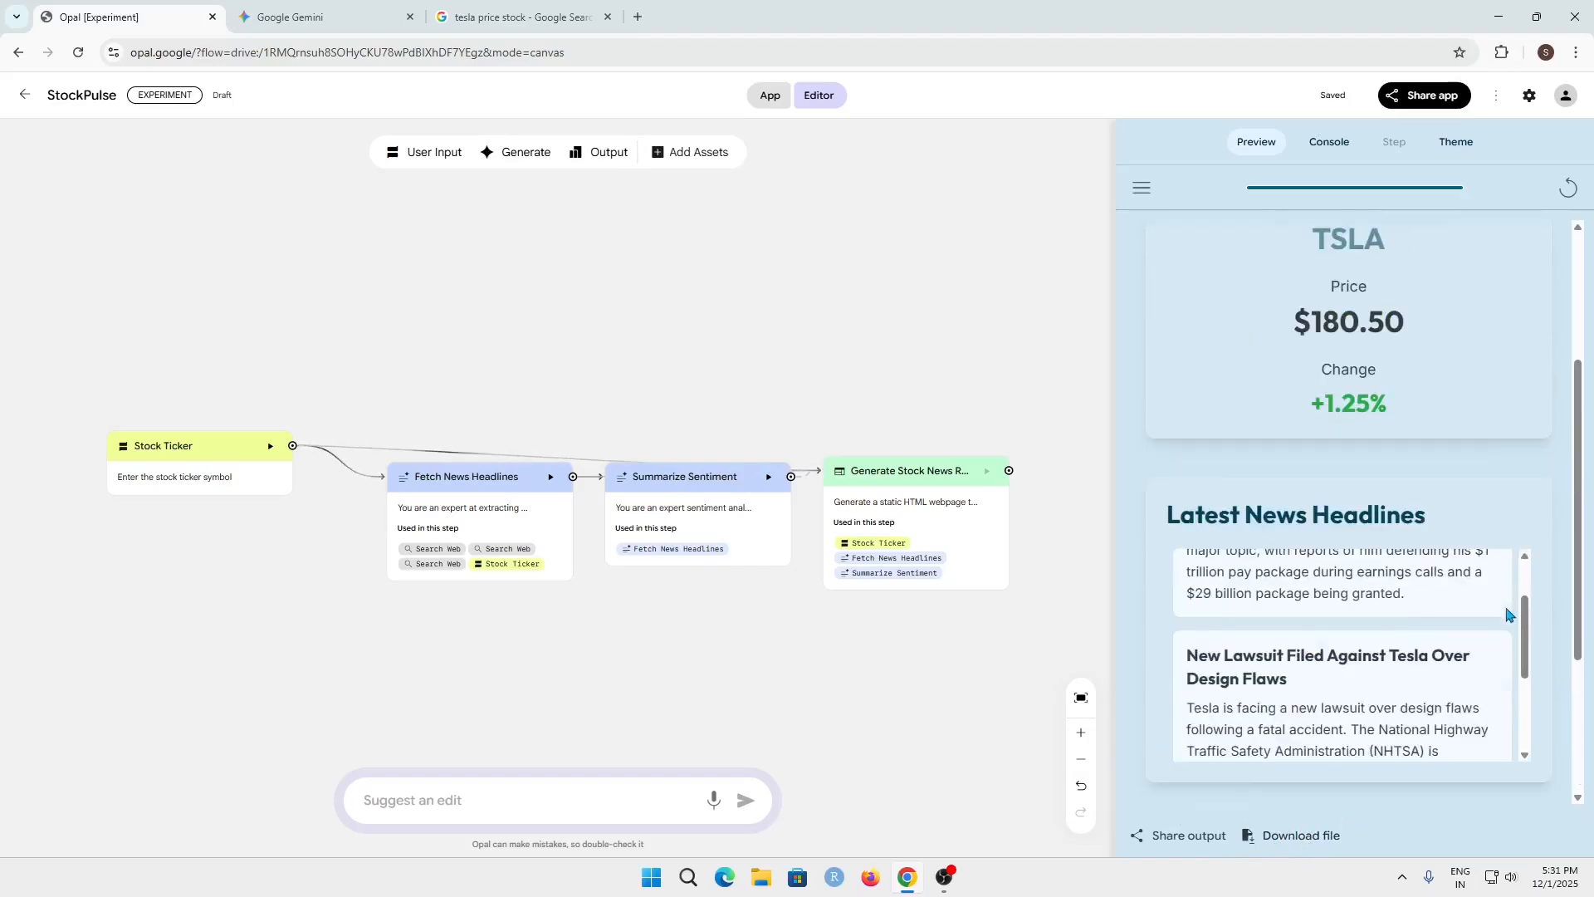
scroll(1470, 614, "up", 3)
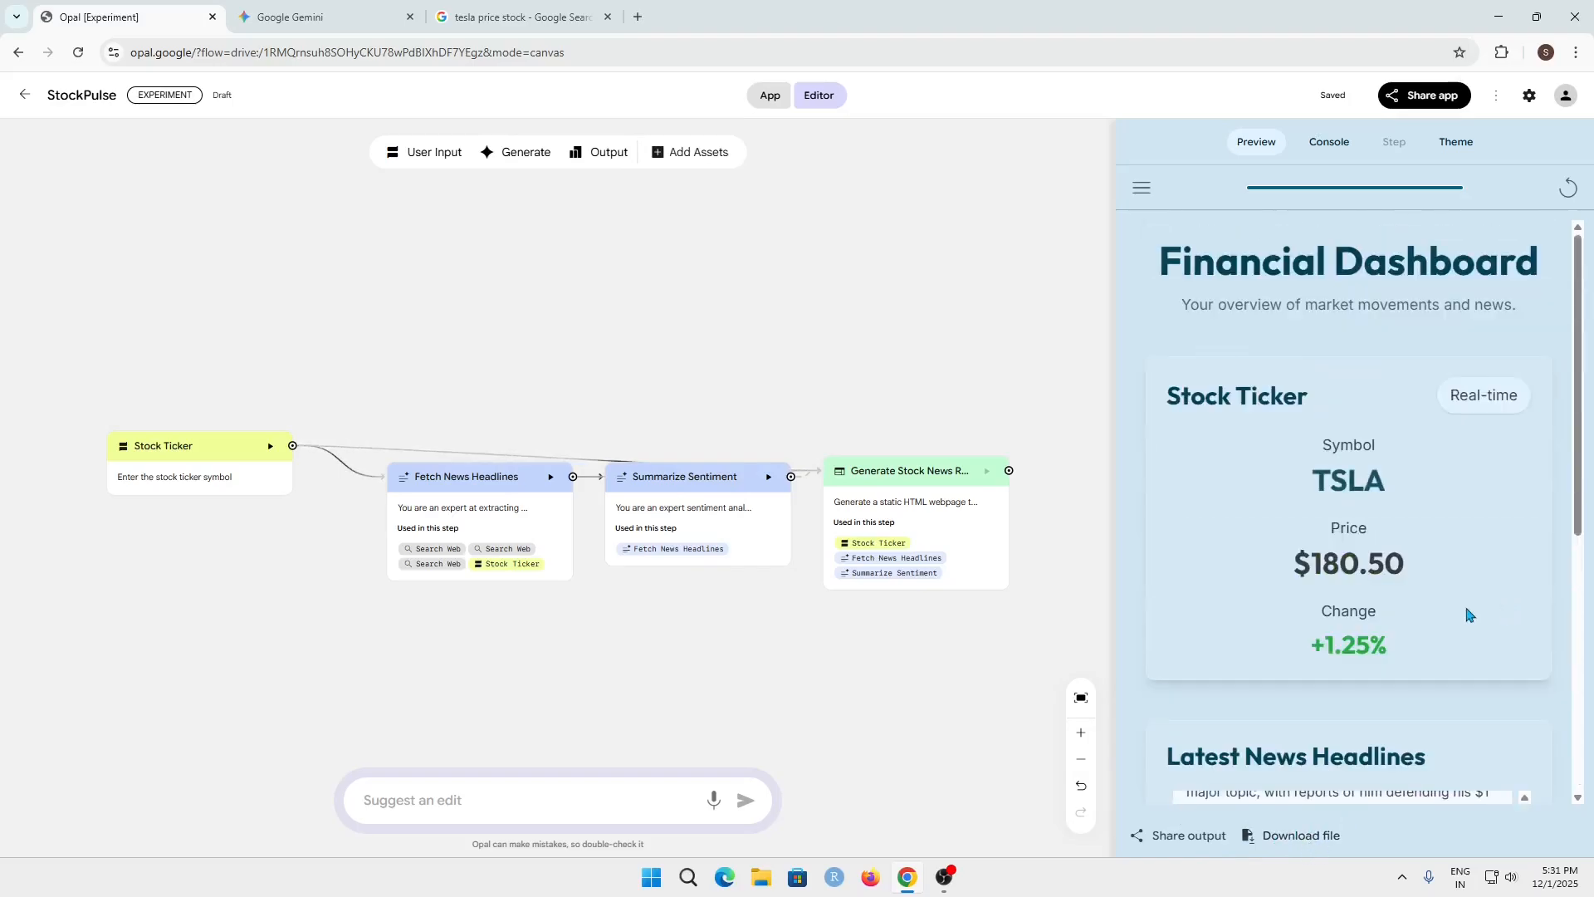
left_click(607, 16)
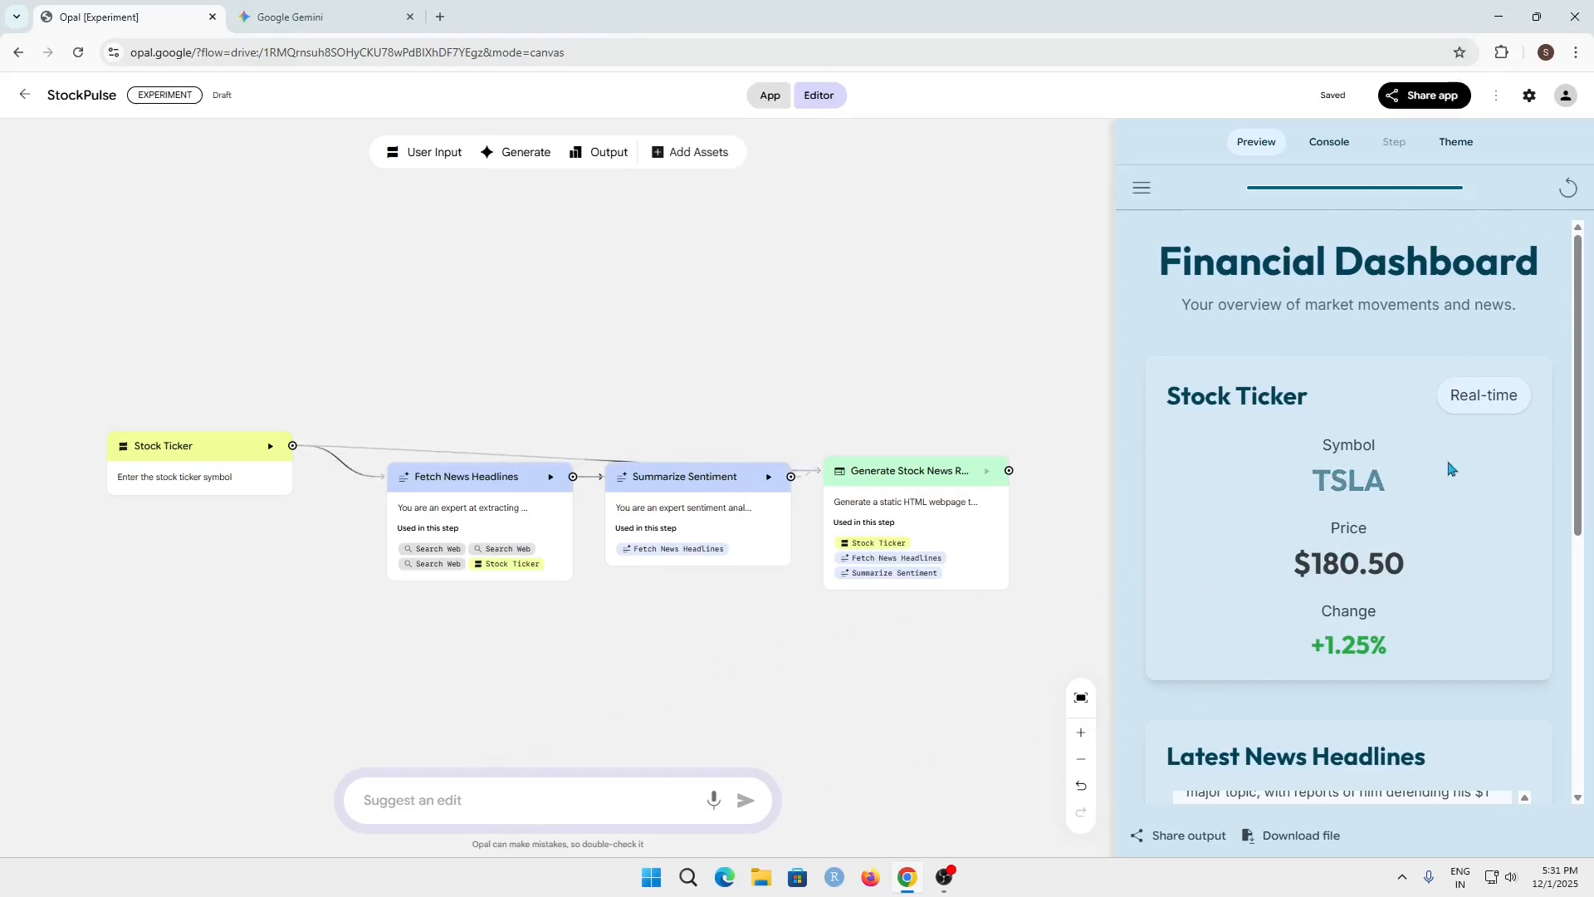
Request an edit: "Ensure the generated steps correctly include a "Search" node and the prompt for the Generate step references the search results."
left_click(456, 799)
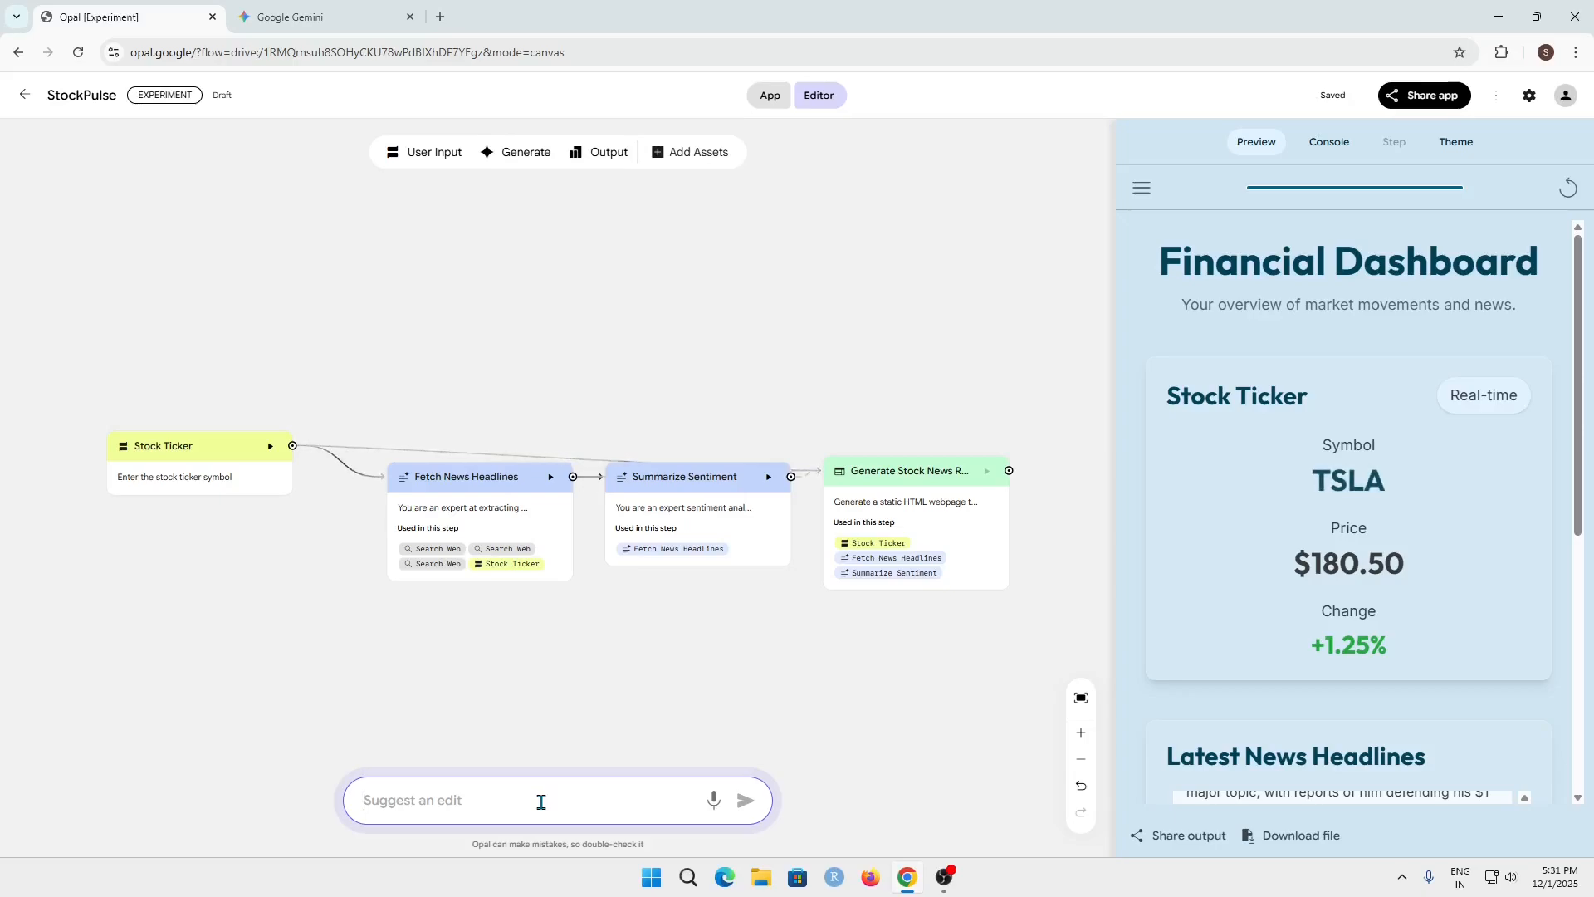
type("Ensure the generated steps correctly include a \"Search\" node and the prompt for the Generate step references the search results.")
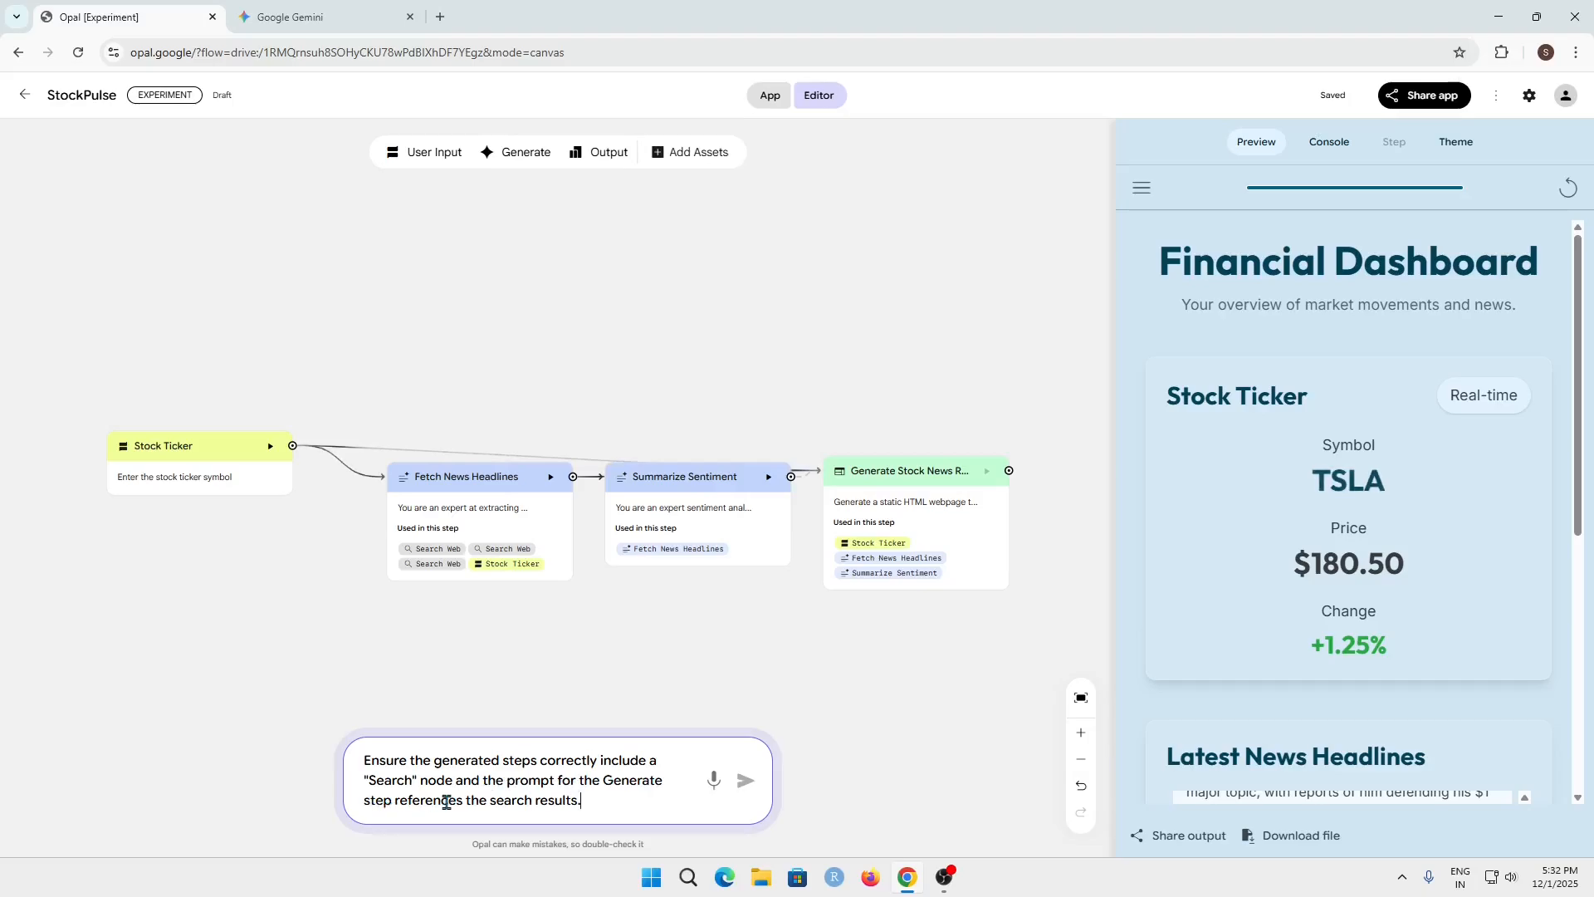
left_click(748, 783)
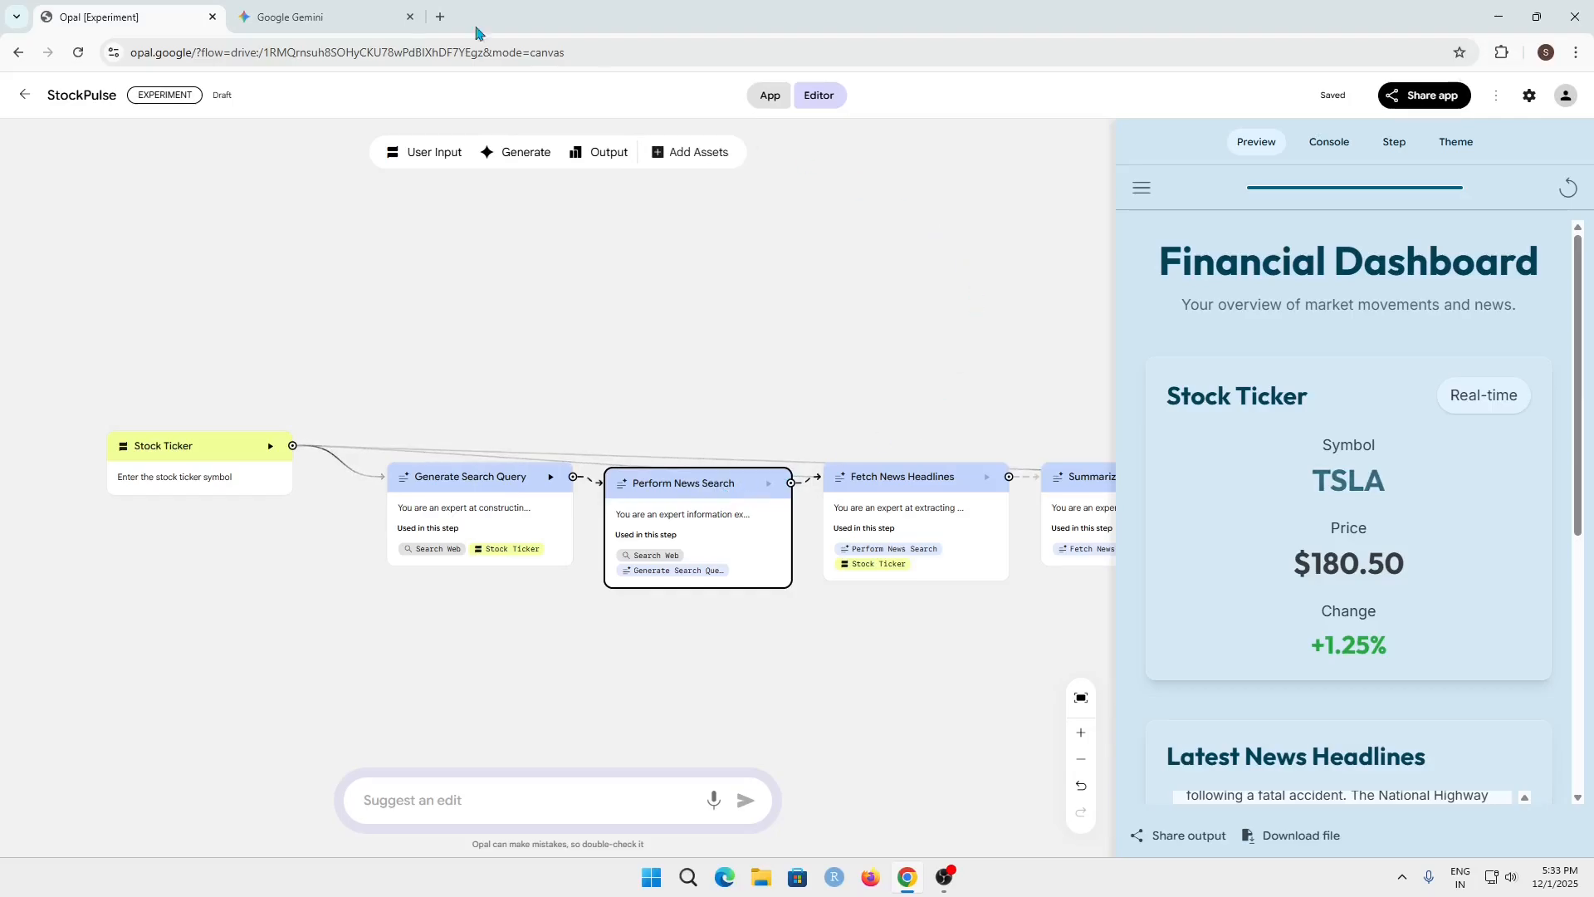
left_click(305, 12)
left_click(434, 16)
left_click(83, 17)
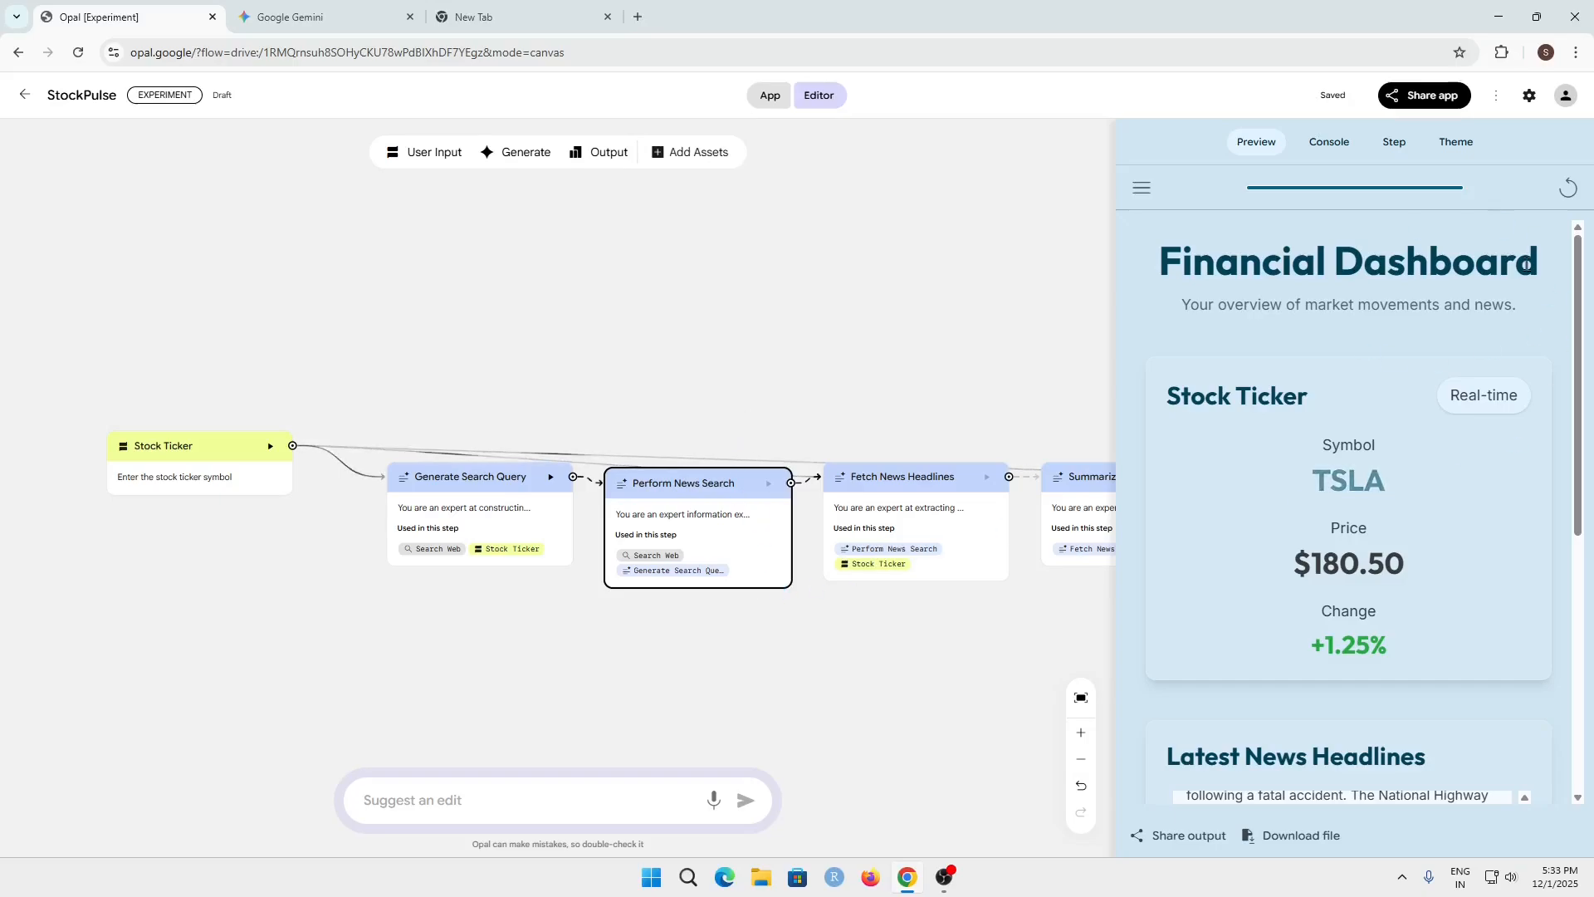
Submit an edit request to test the ticker User Input, the summary/sentiment Generate step, and the Output step with a Spreadsheet or Formatted Webpage output type
left_click(430, 795)
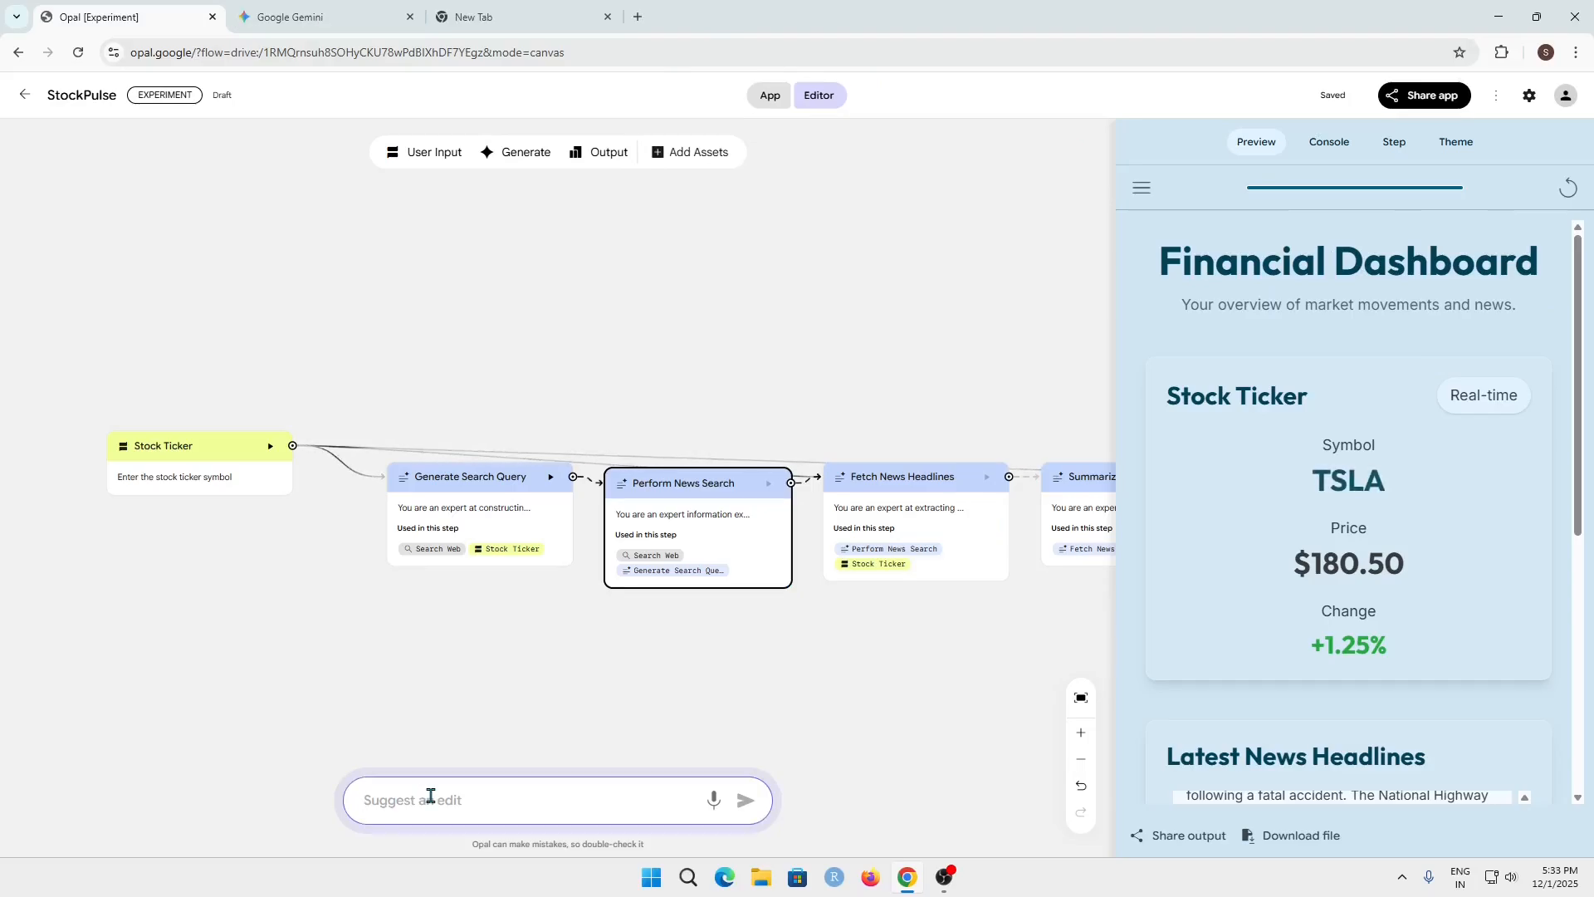
type("Test the User Input for the ticker, the Generate step for the summary/sentiment analysis, and the Output step by selecting a Spreadsheet or Formatted Webpage output type.")
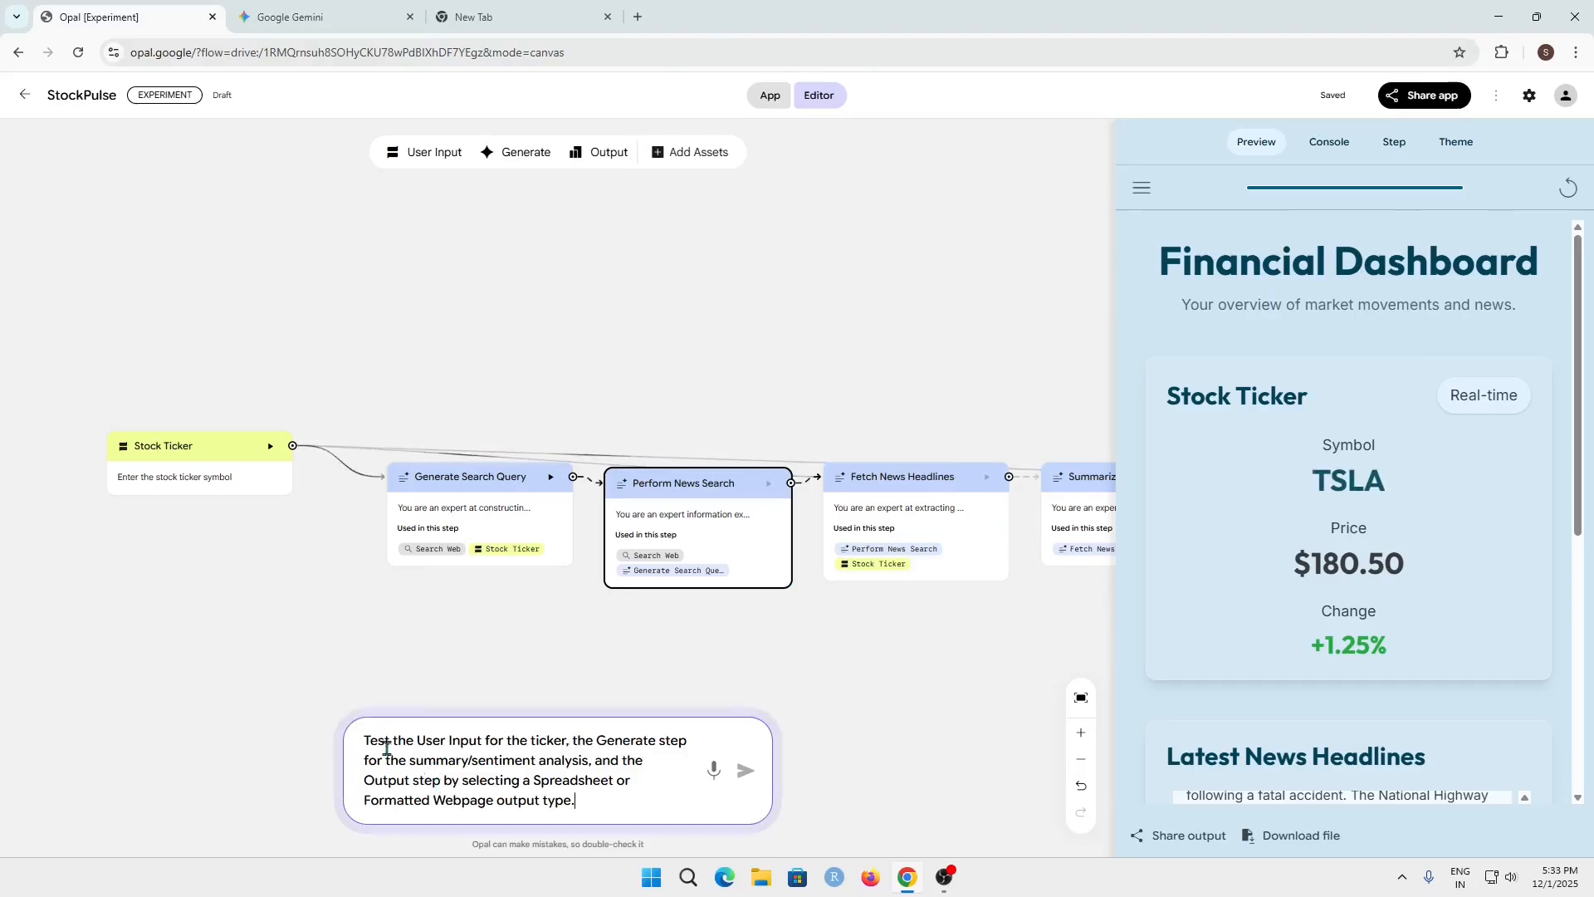
left_click_drag(372, 741, 579, 802)
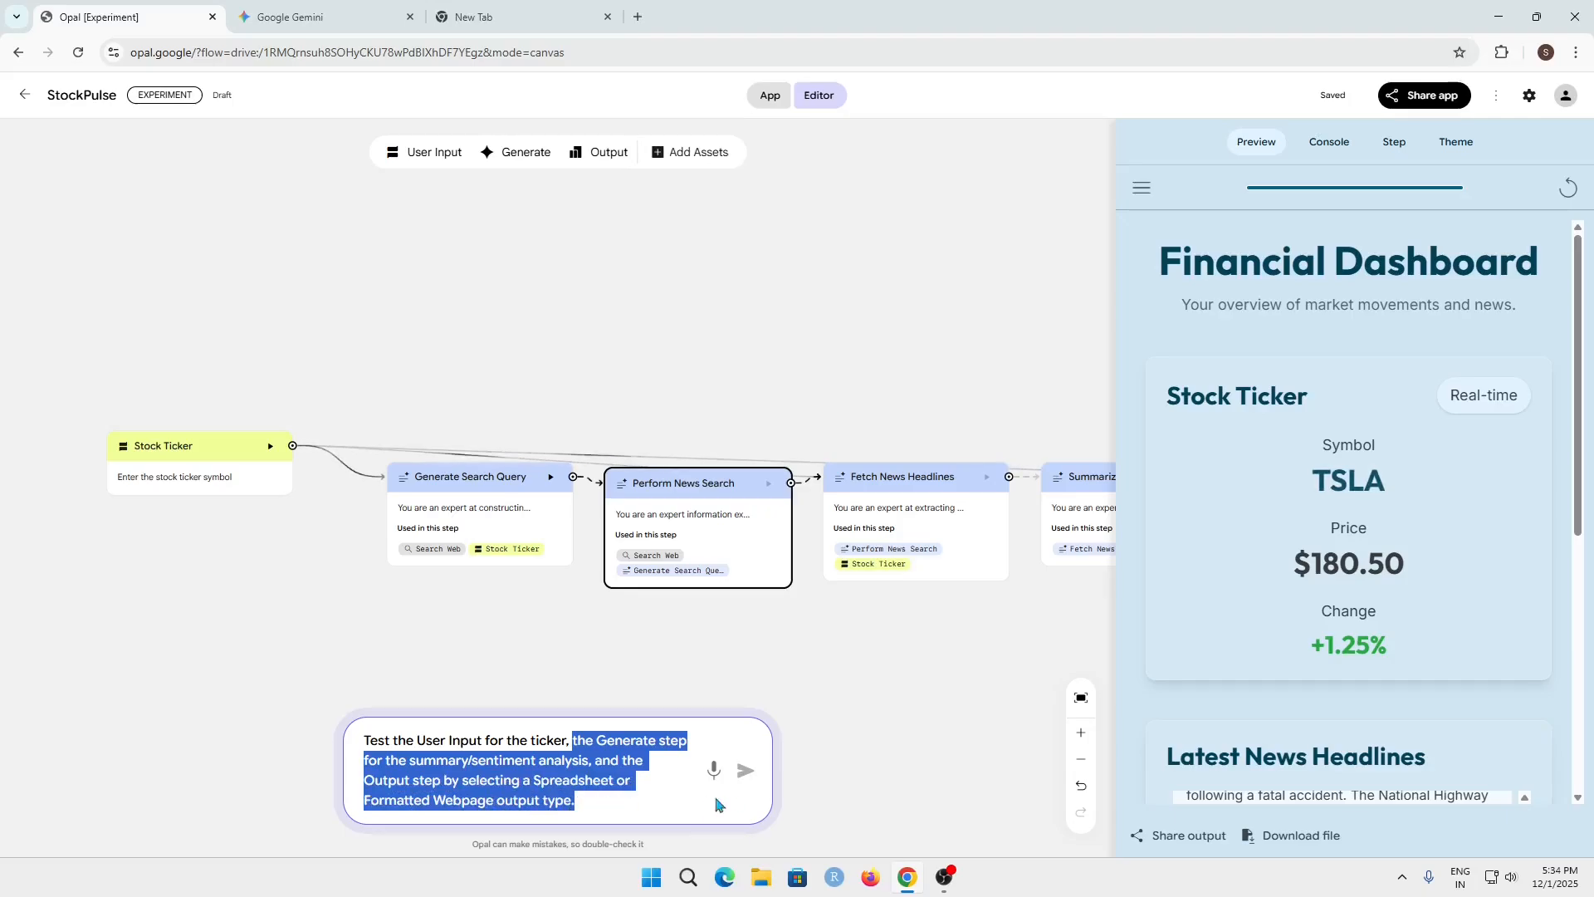
left_click(747, 770)
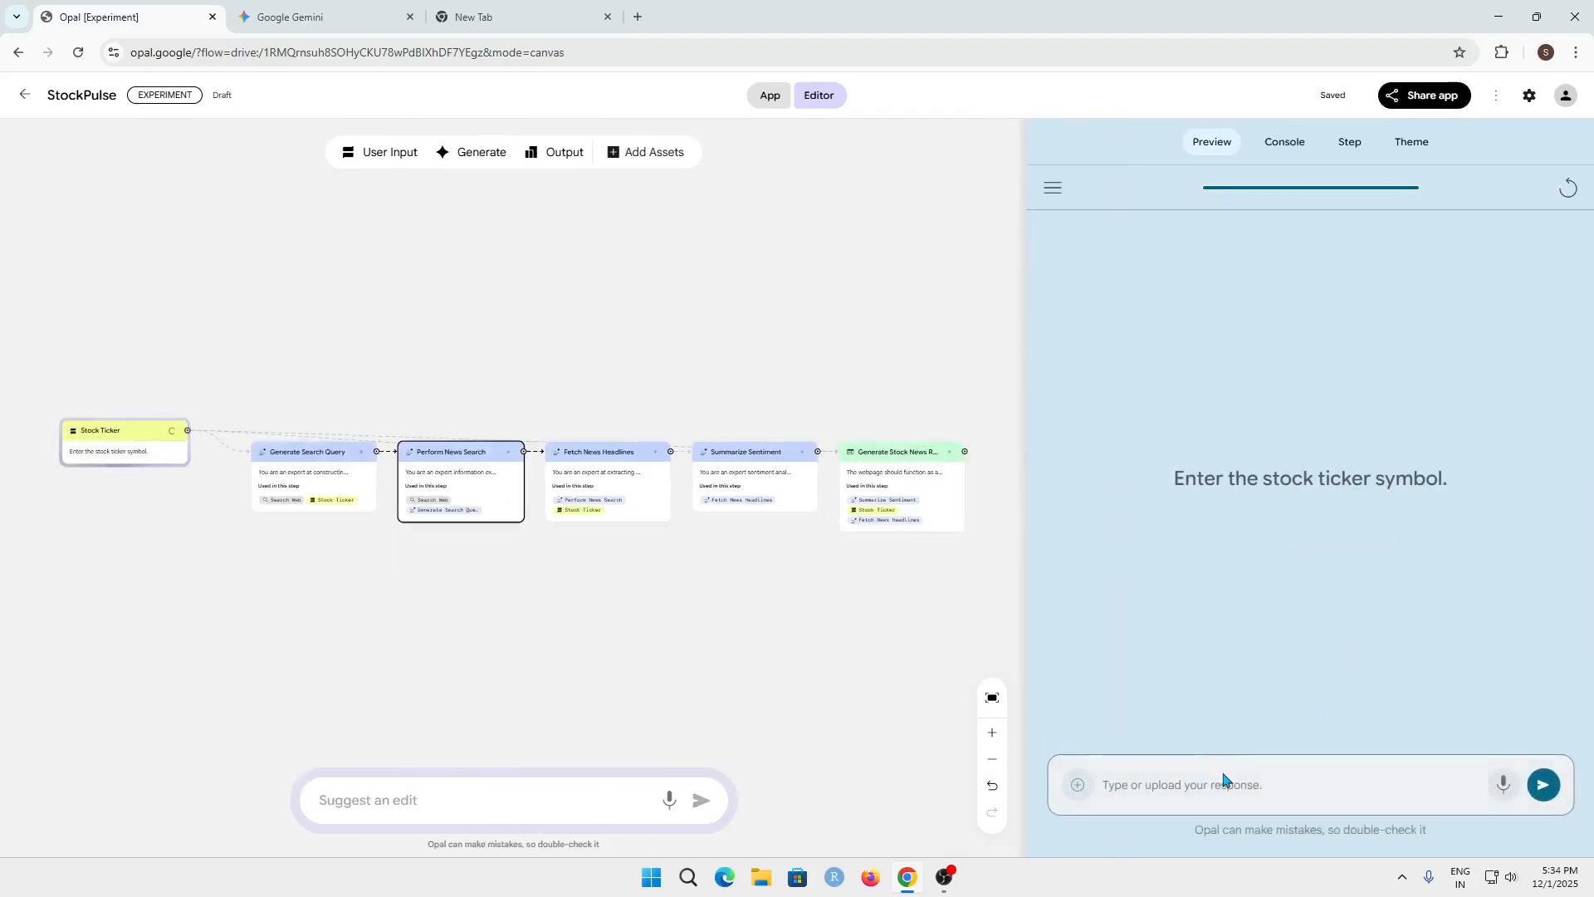
Submit TATA as the stock ticker in the preview to run the workflow
left_click(1224, 779)
type("TATA")
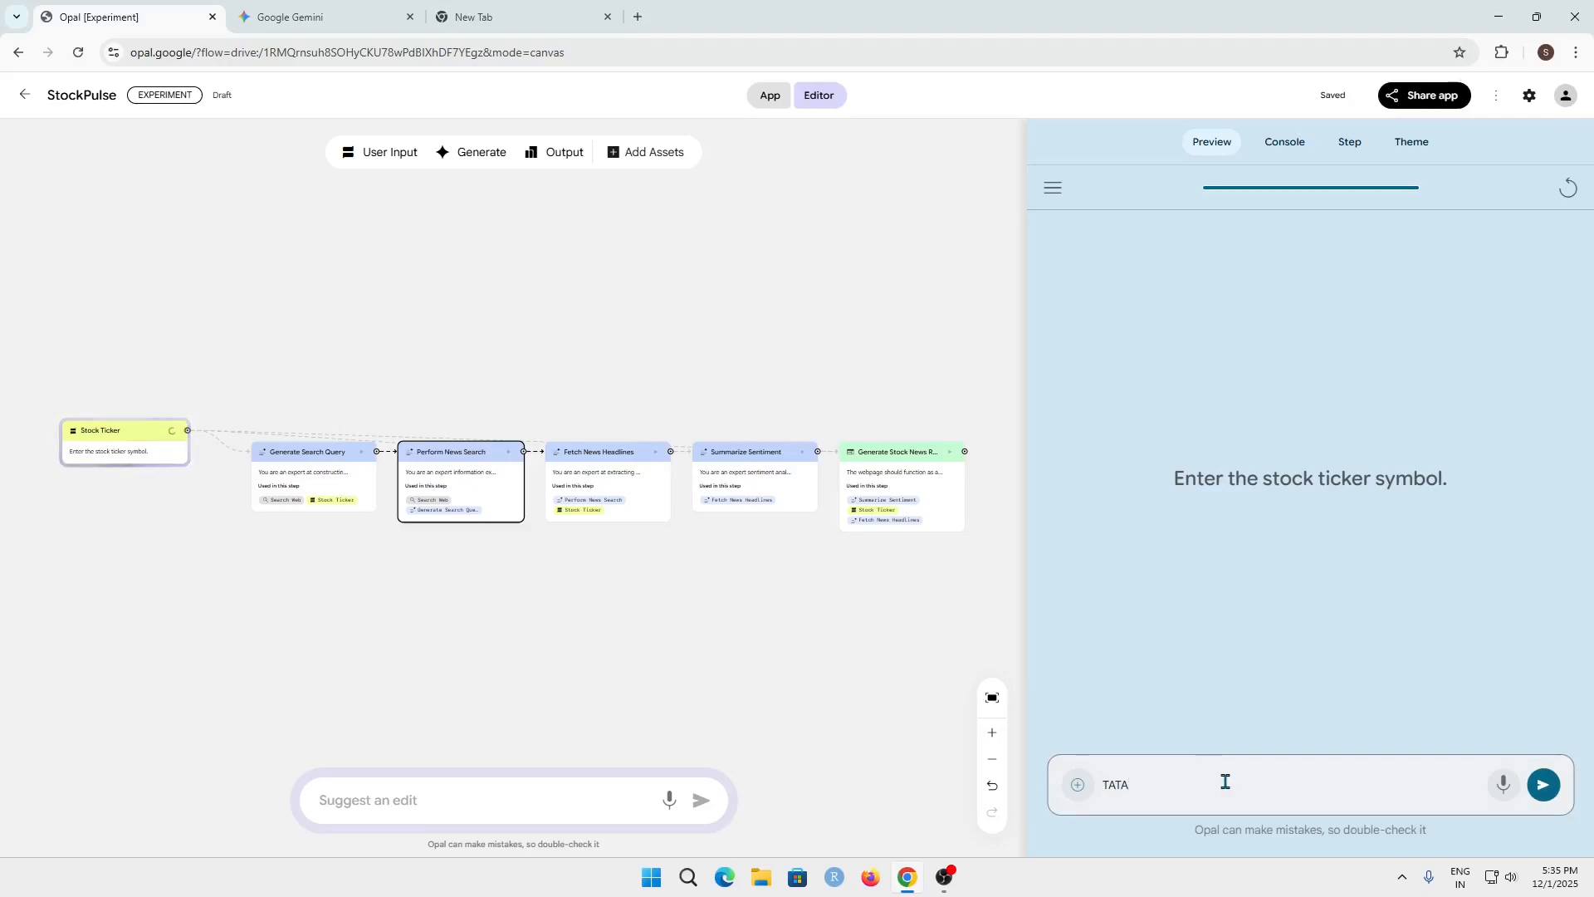
left_click(1543, 784)
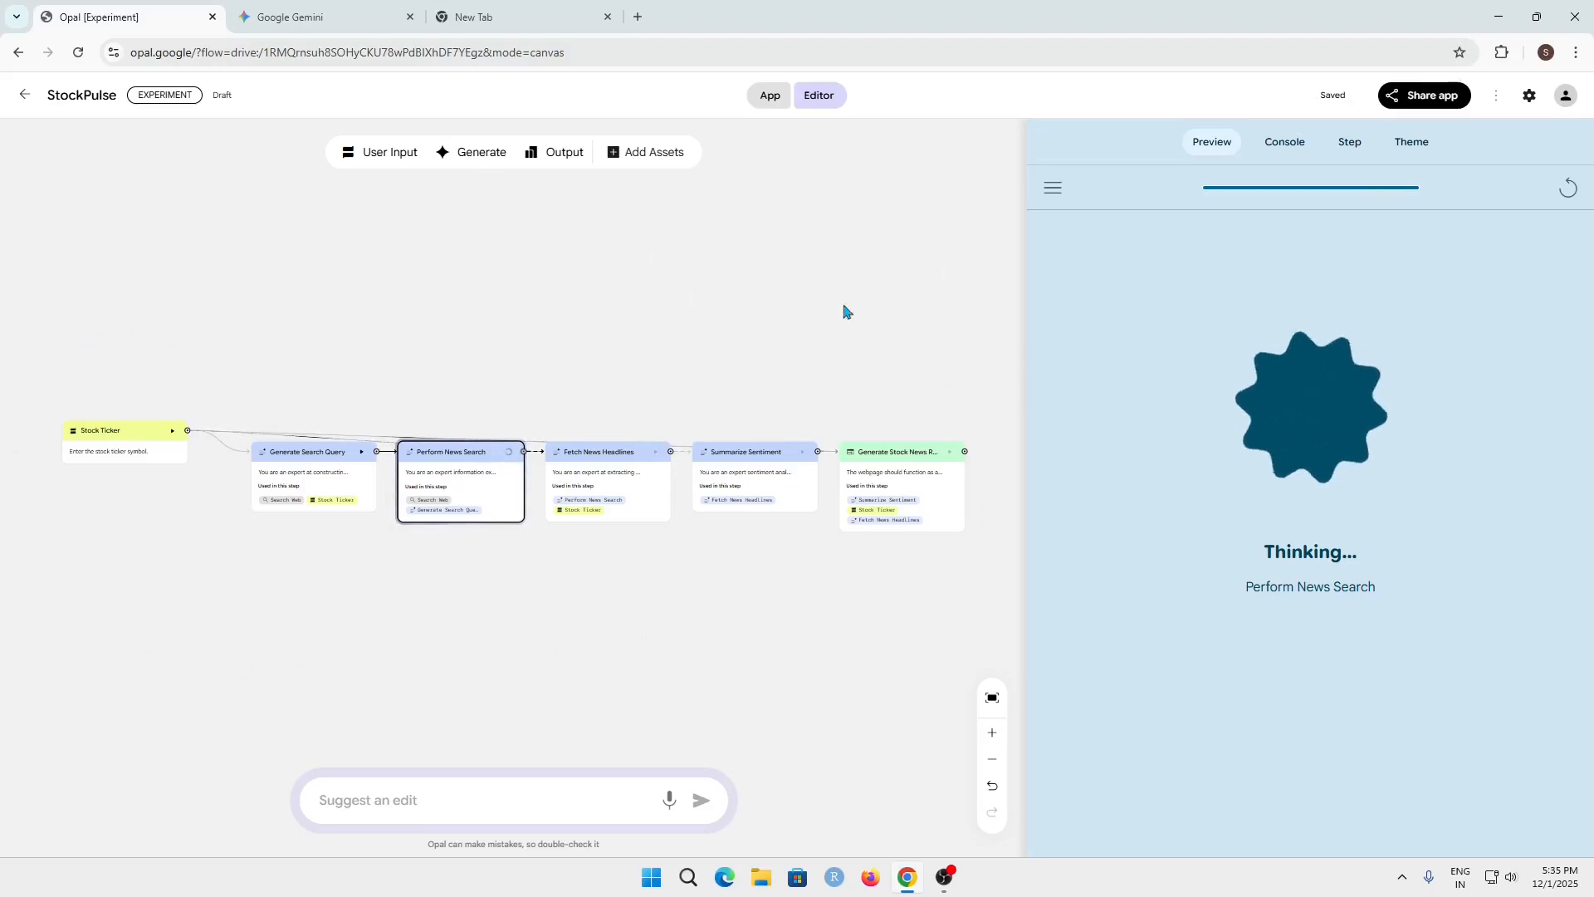
left_click_drag(65, 335, 941, 625)
left_click(822, 664)
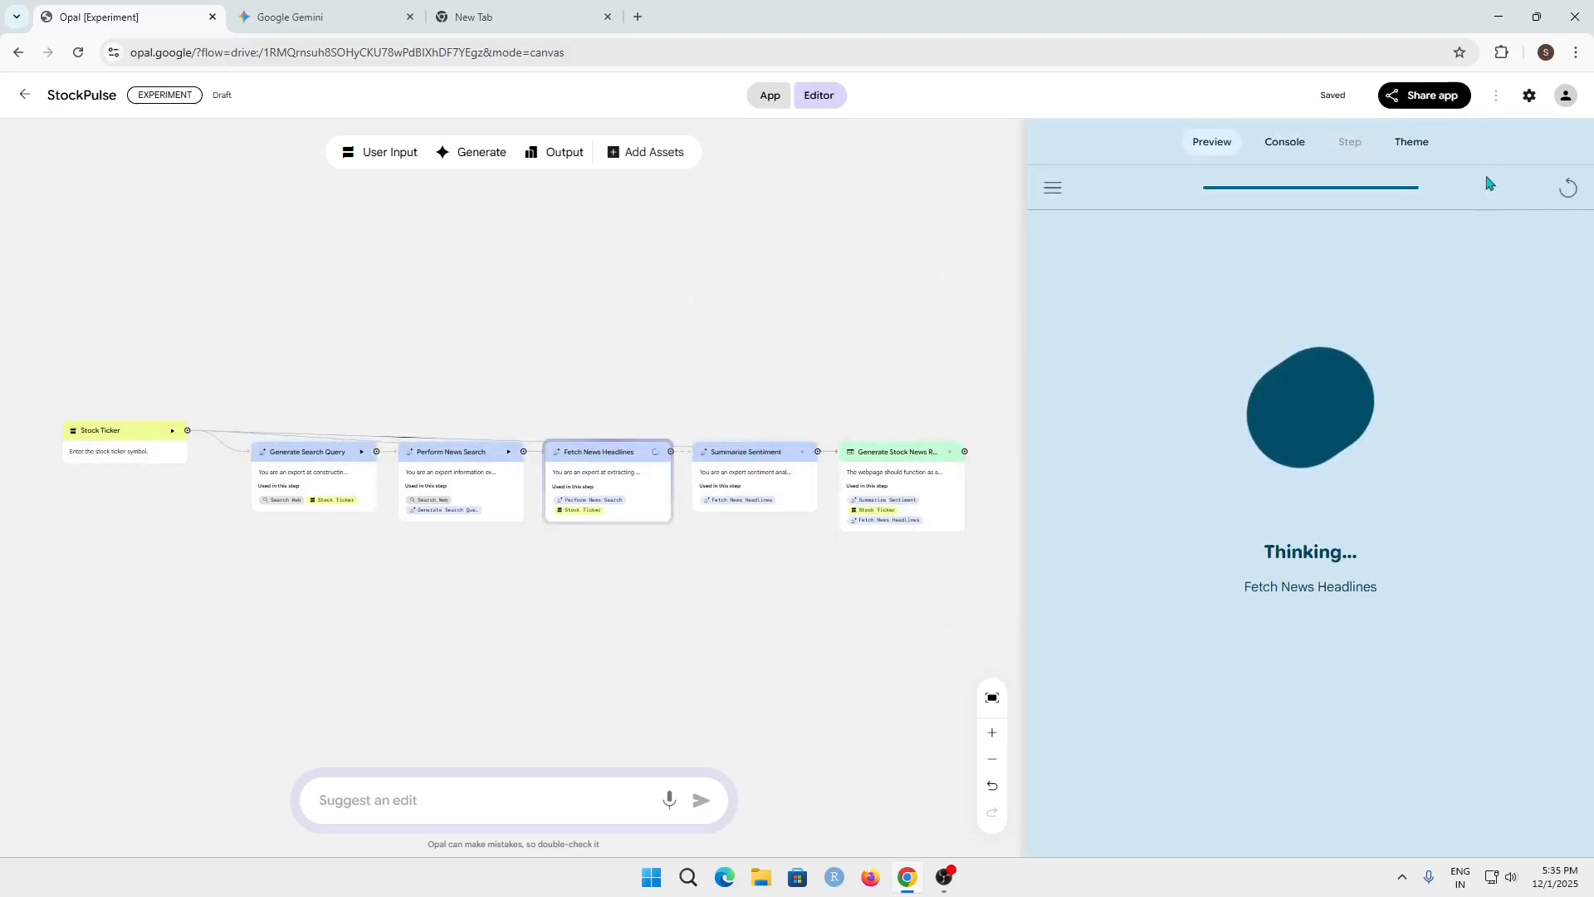
Publish the StockPulse Opal with a public link and close the share settings
left_click(1428, 98)
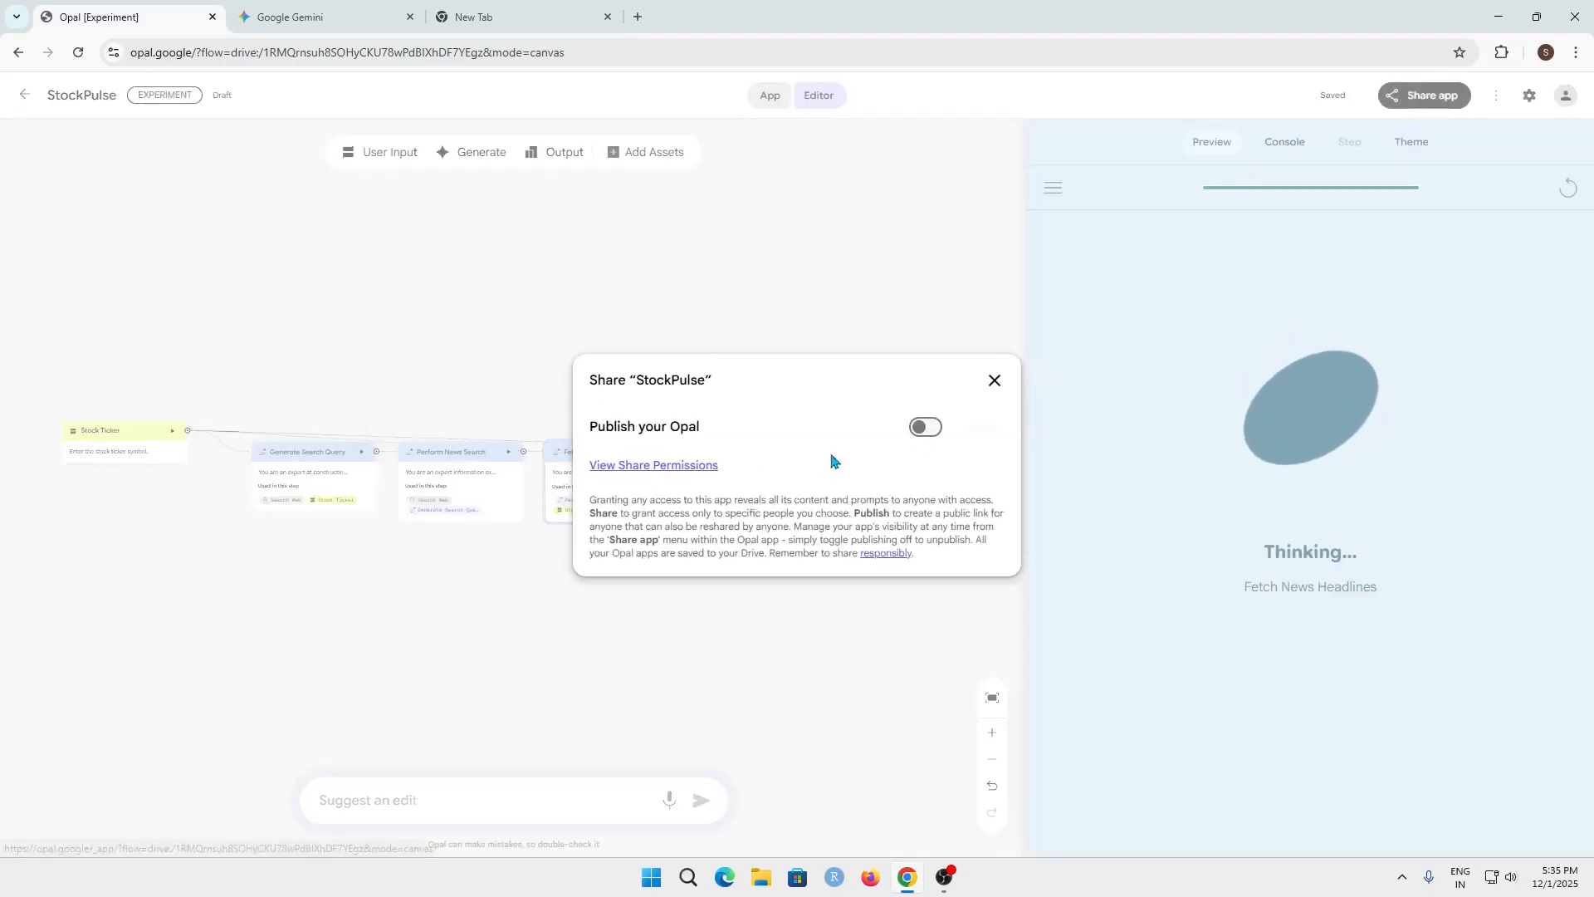
left_click(925, 427)
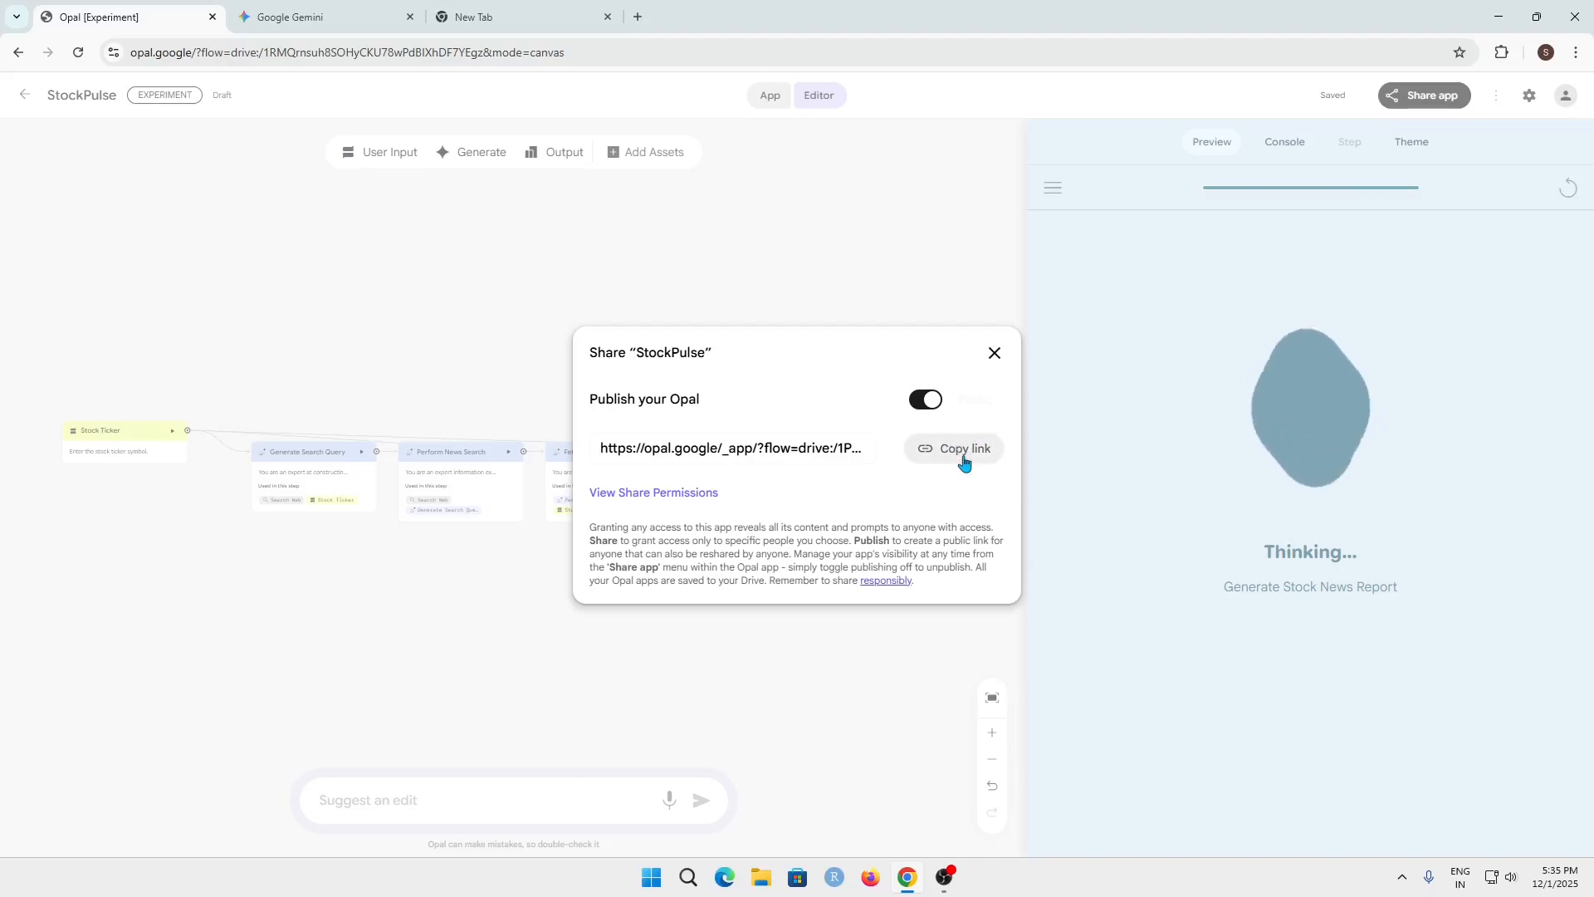
left_click(994, 352)
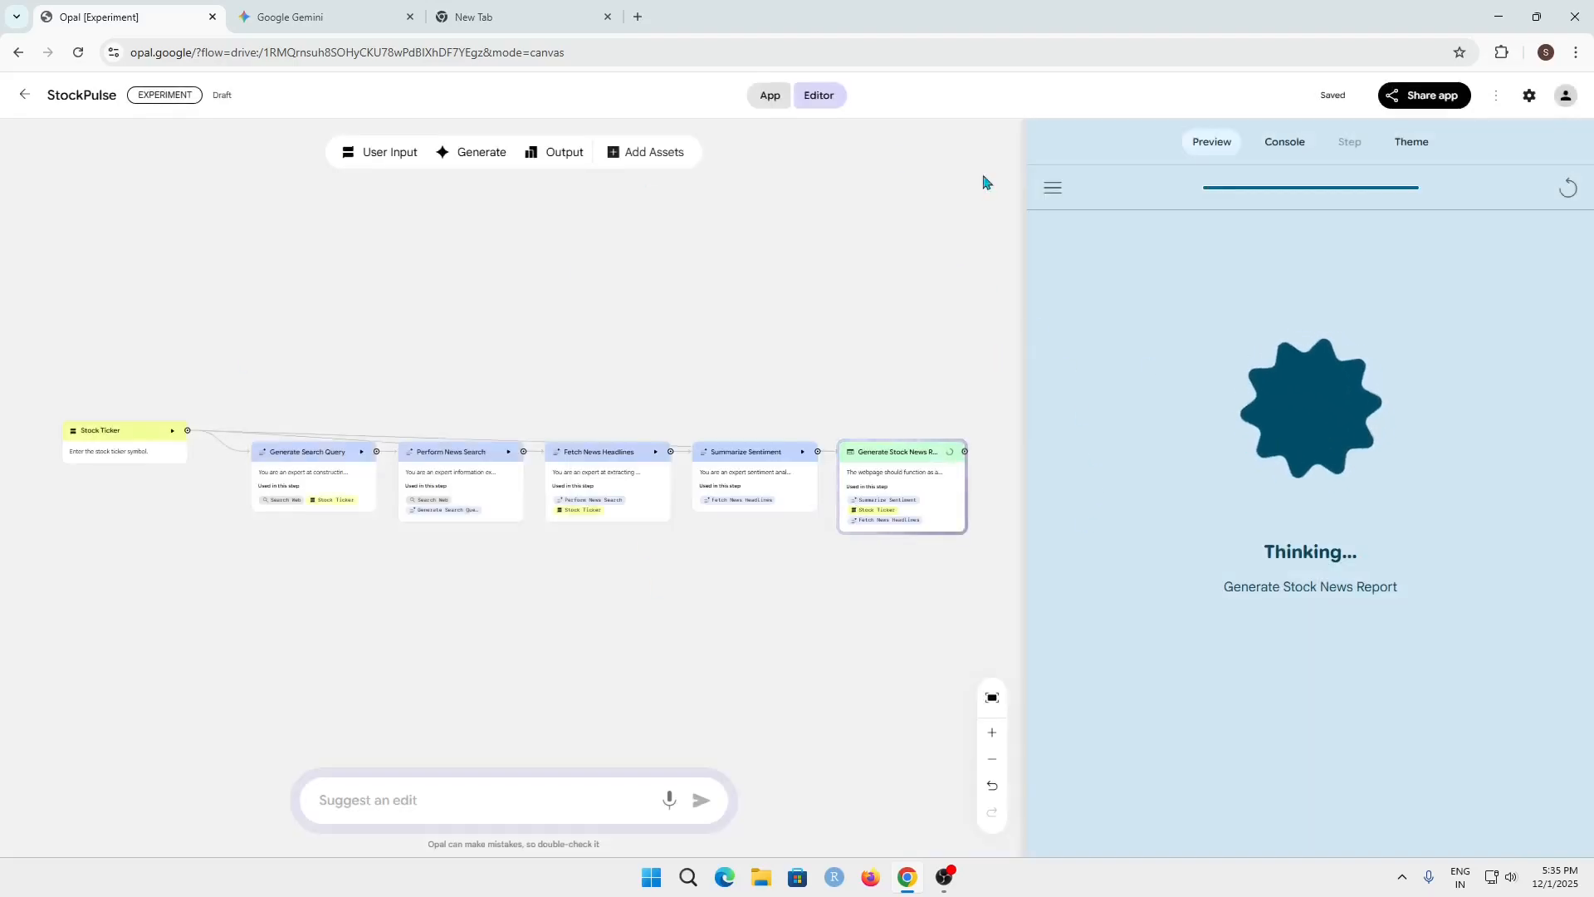
left_click_drag(114, 296, 978, 608)
left_click(978, 608)
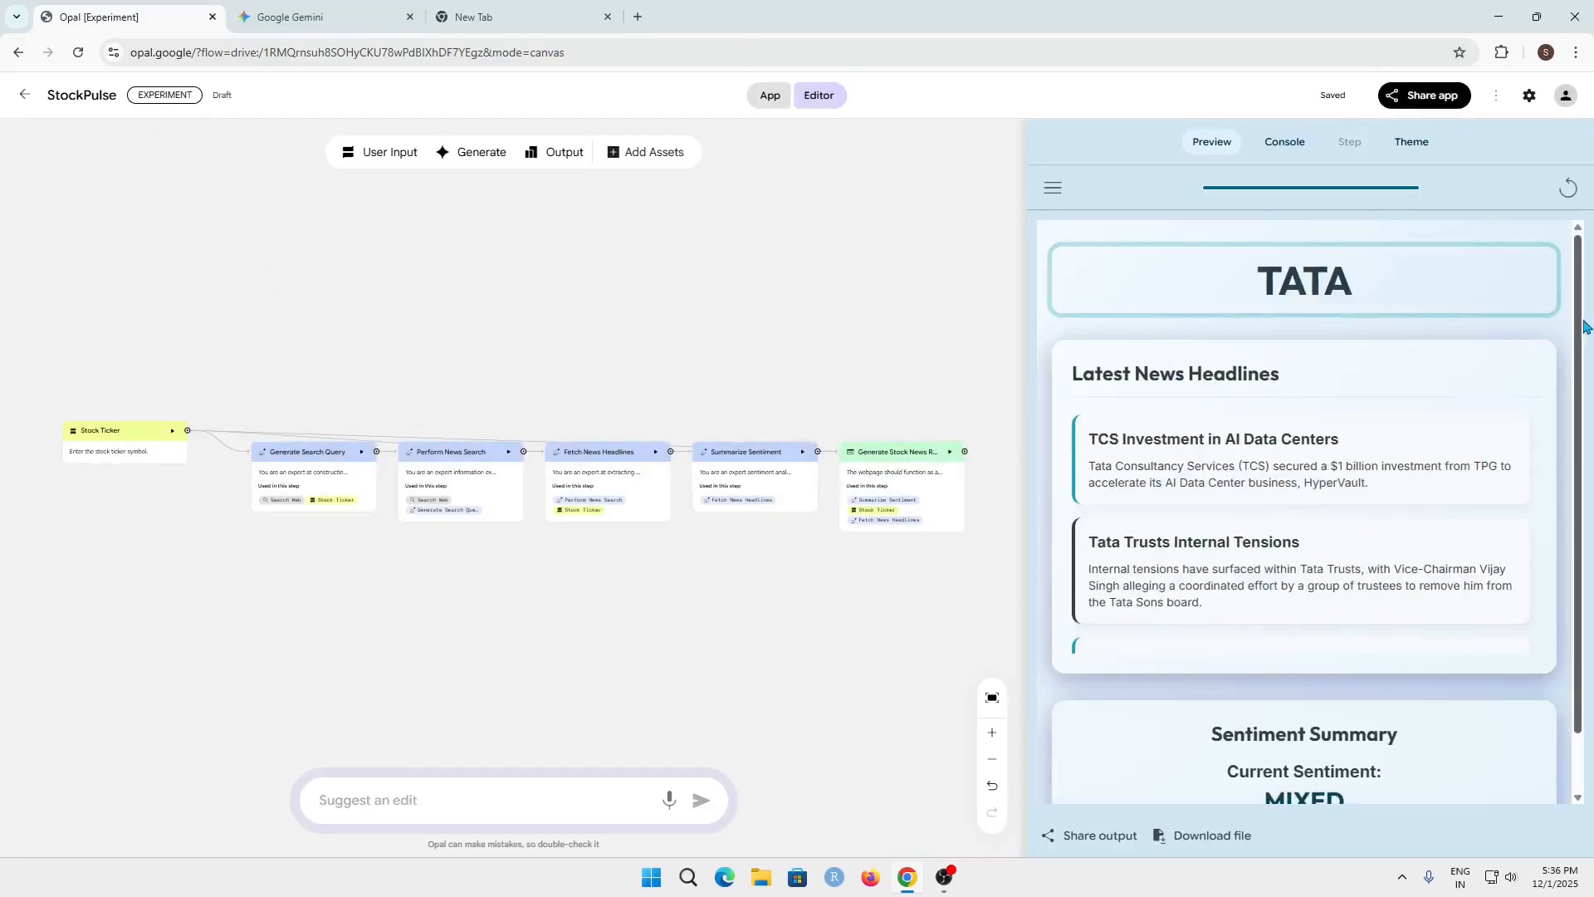
Restart the app preview and submit nvidia as the stock ticker
mouse_move(1584, 323)
left_mouse_down()
mouse_move(1591, 436)
mouse_move(1585, 320)
left_mouse_up()
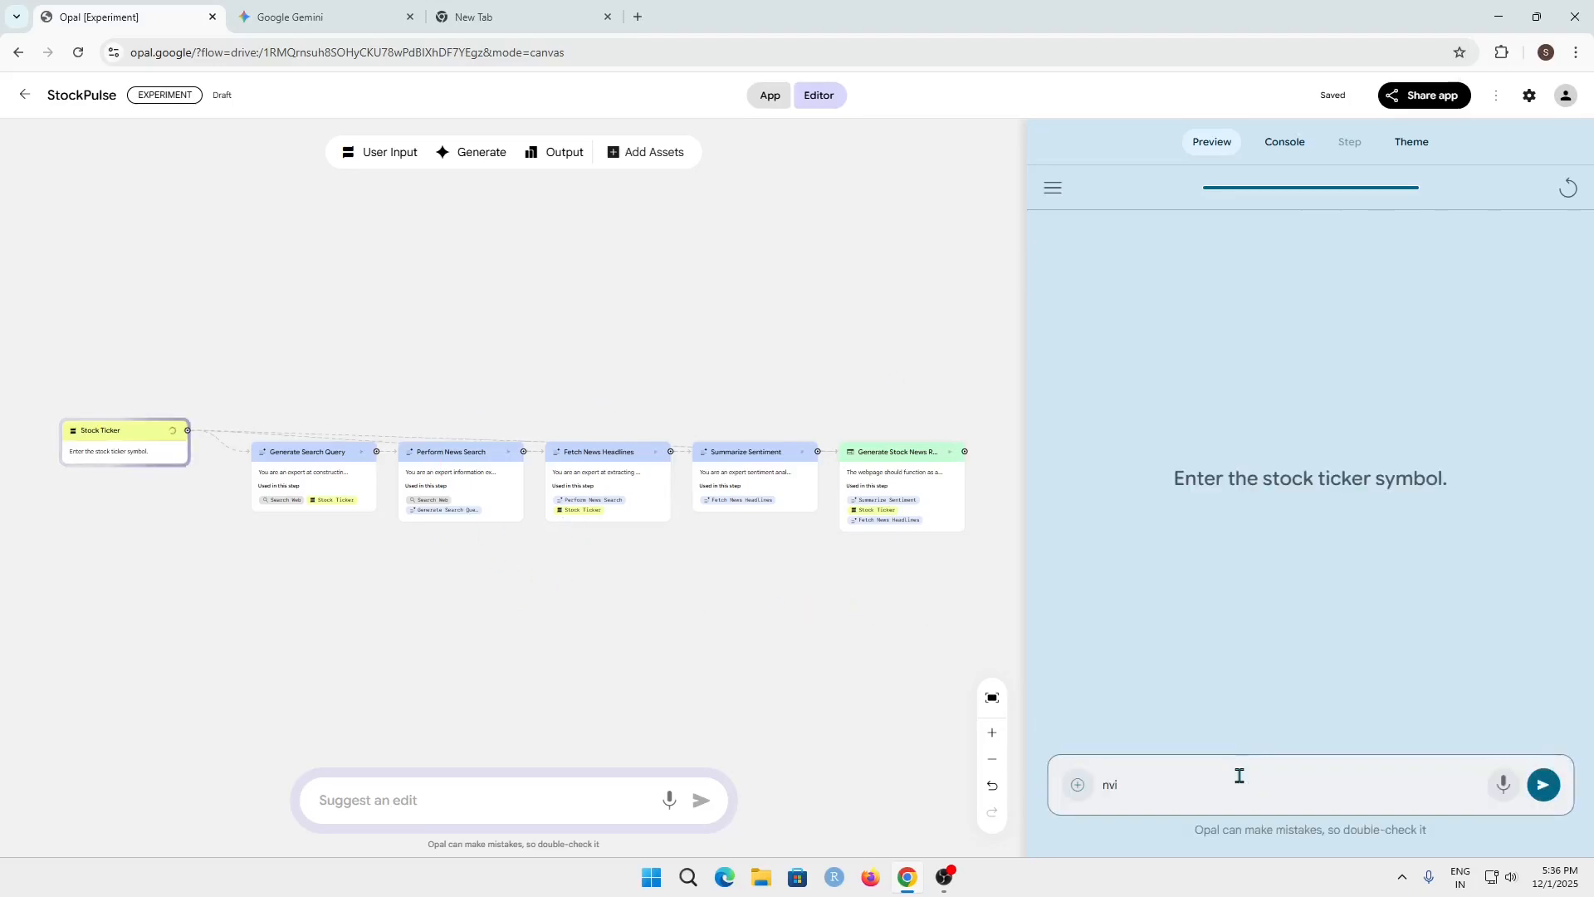
type("dia")
key("Return")
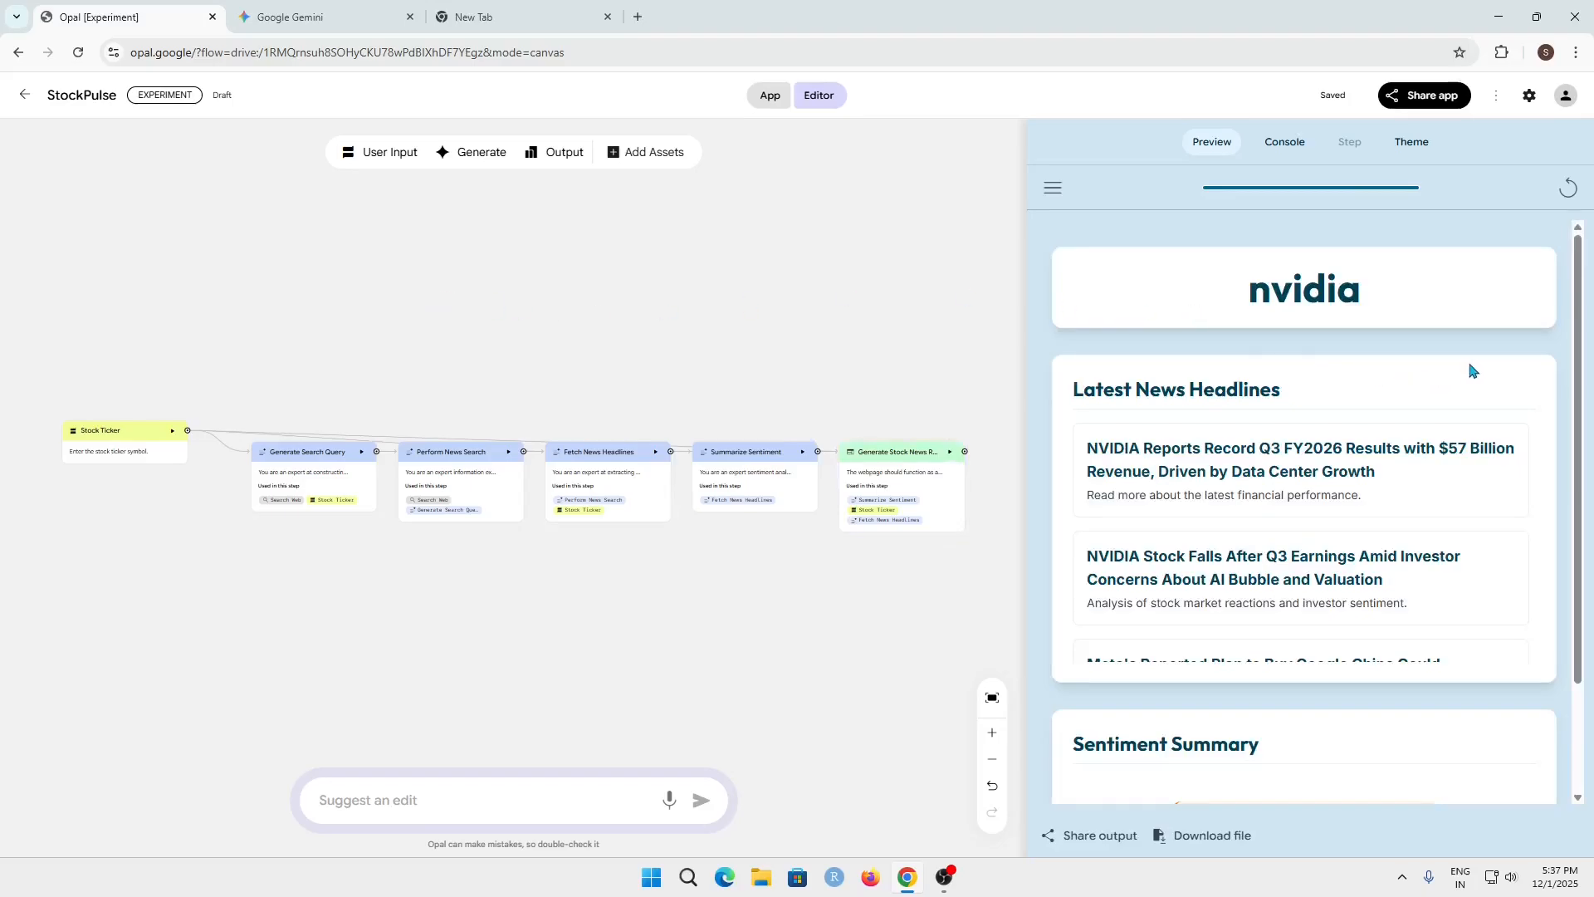
Examine the nvidia report's Latest News Headlines and Sentiment Summary in the preview
scroll(1469, 370, "down", 3)
scroll(1320, 698, "up", 2)
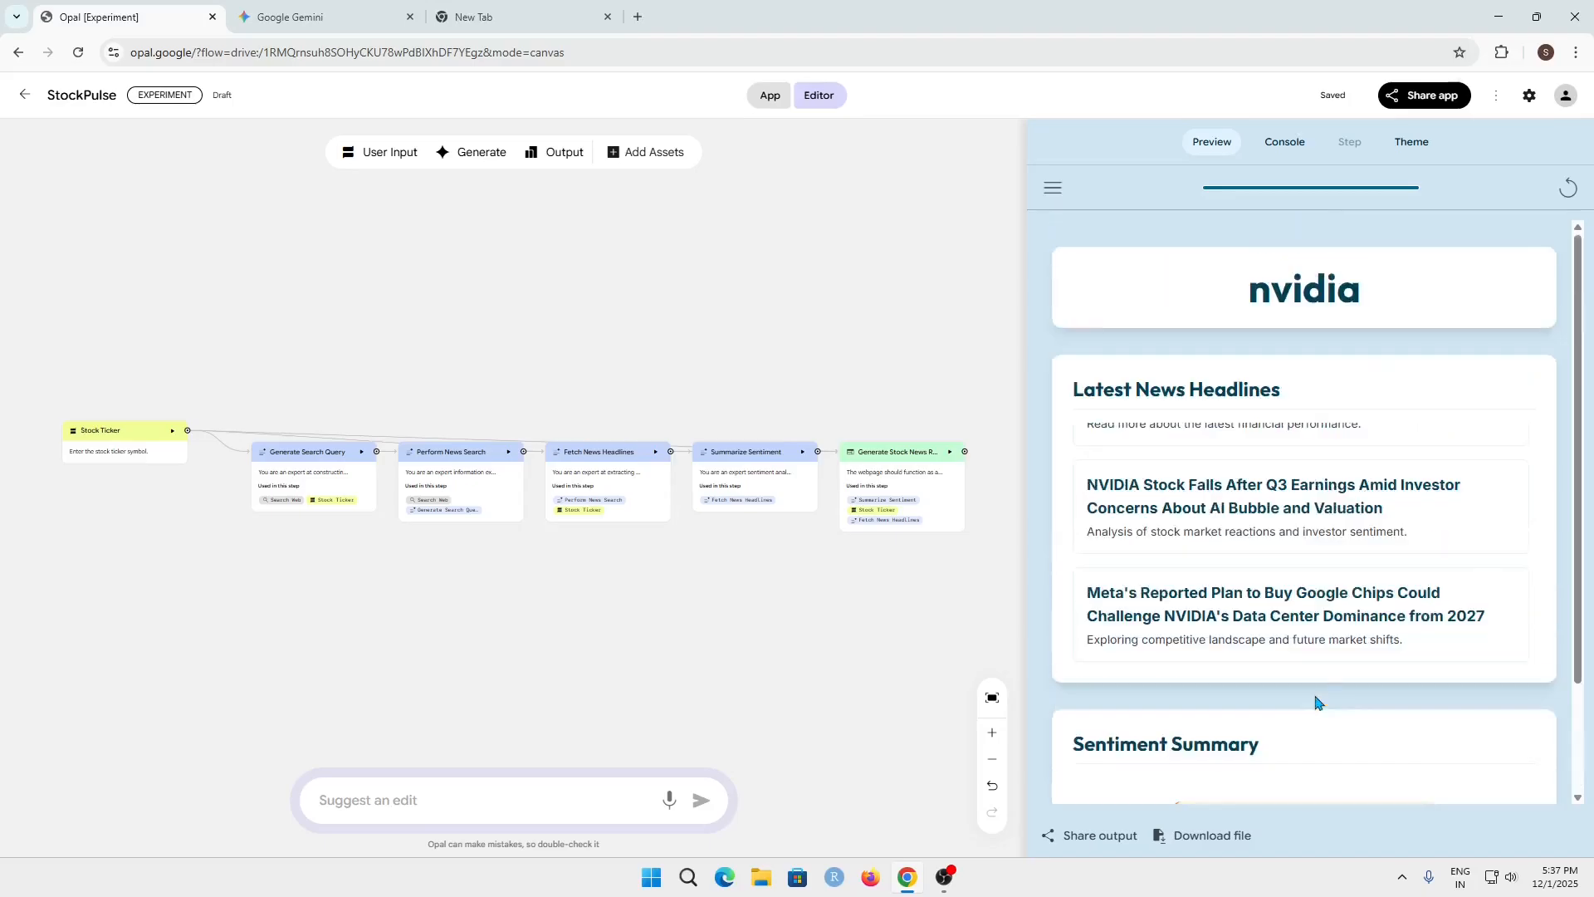
scroll(1369, 429, "up", 2)
left_click_drag(1046, 389, 1297, 402)
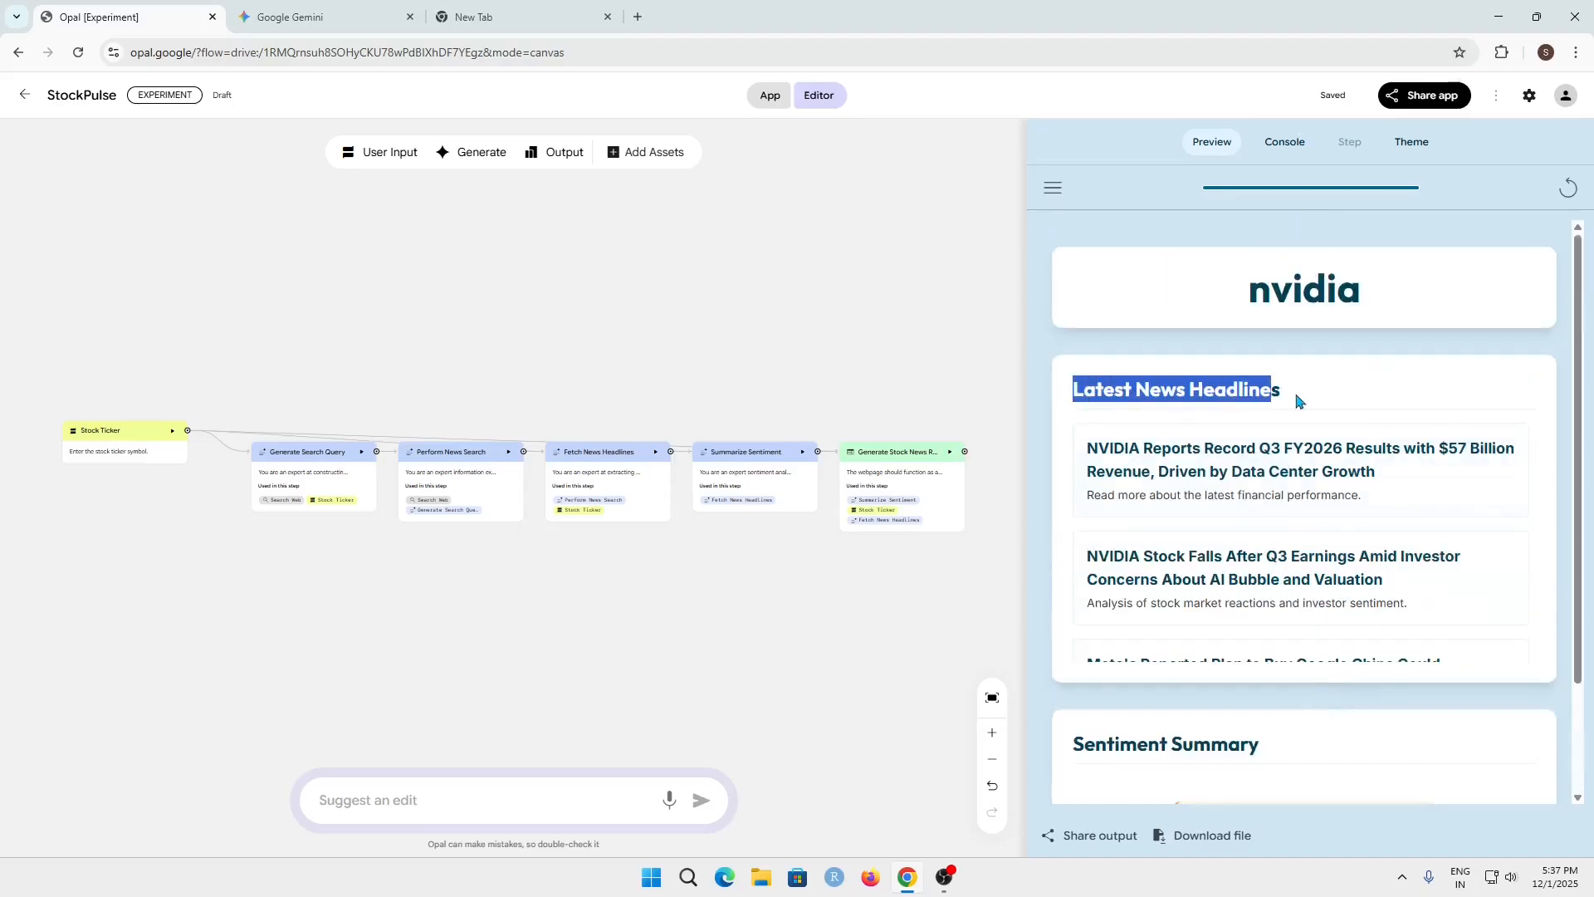
left_click(1308, 402)
scroll(1409, 523, "down", 1)
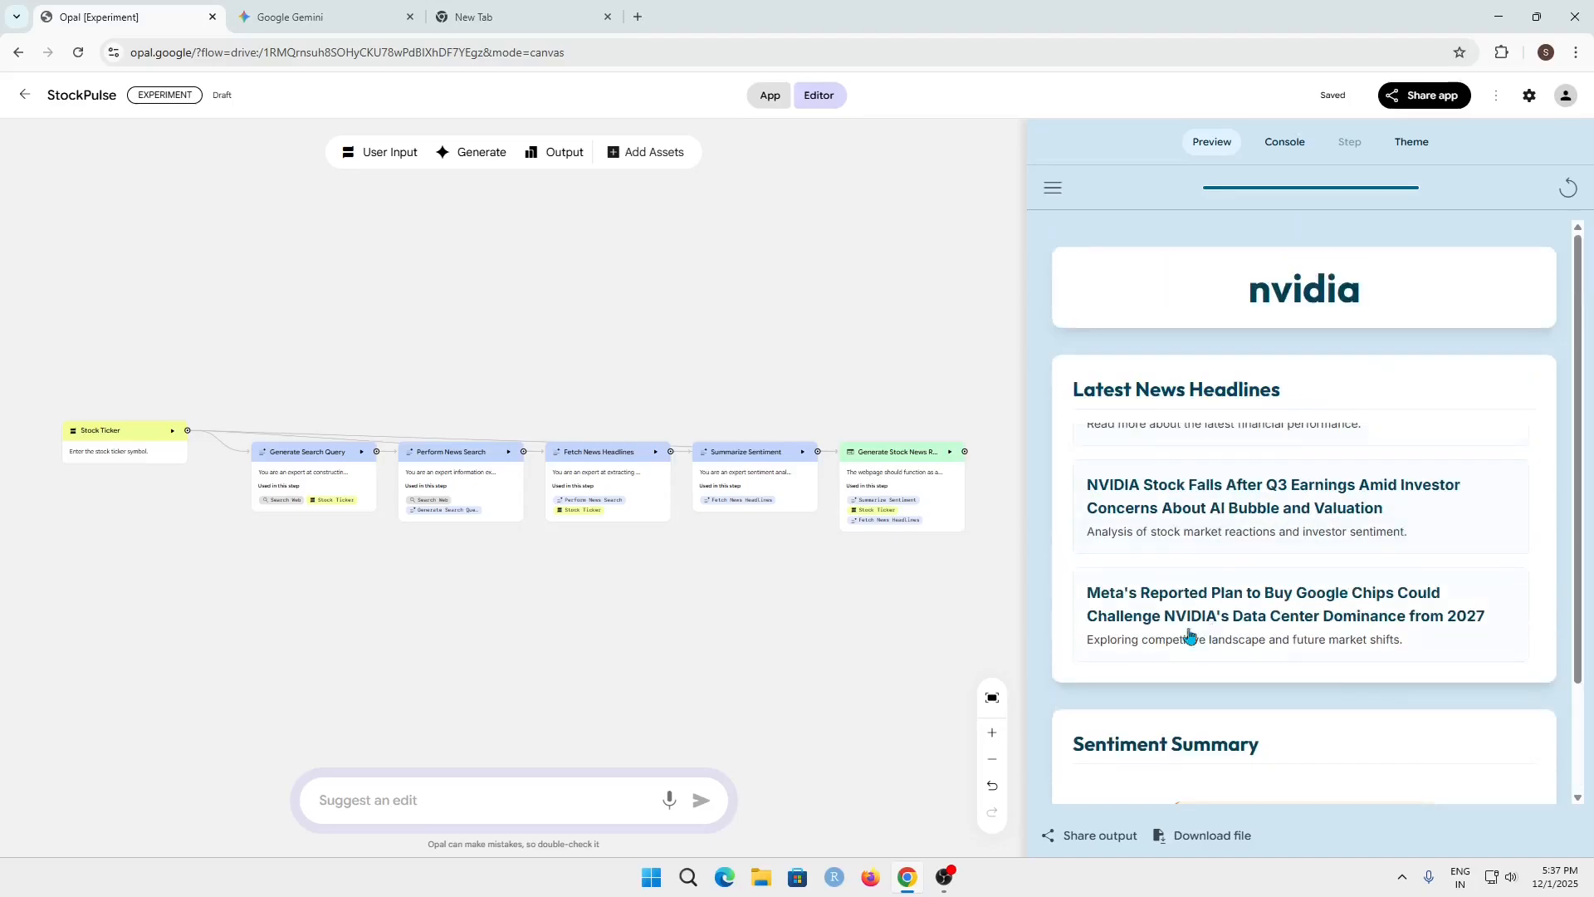
scroll(1189, 638, "down", 2)
scroll(1445, 465, "up", 3)
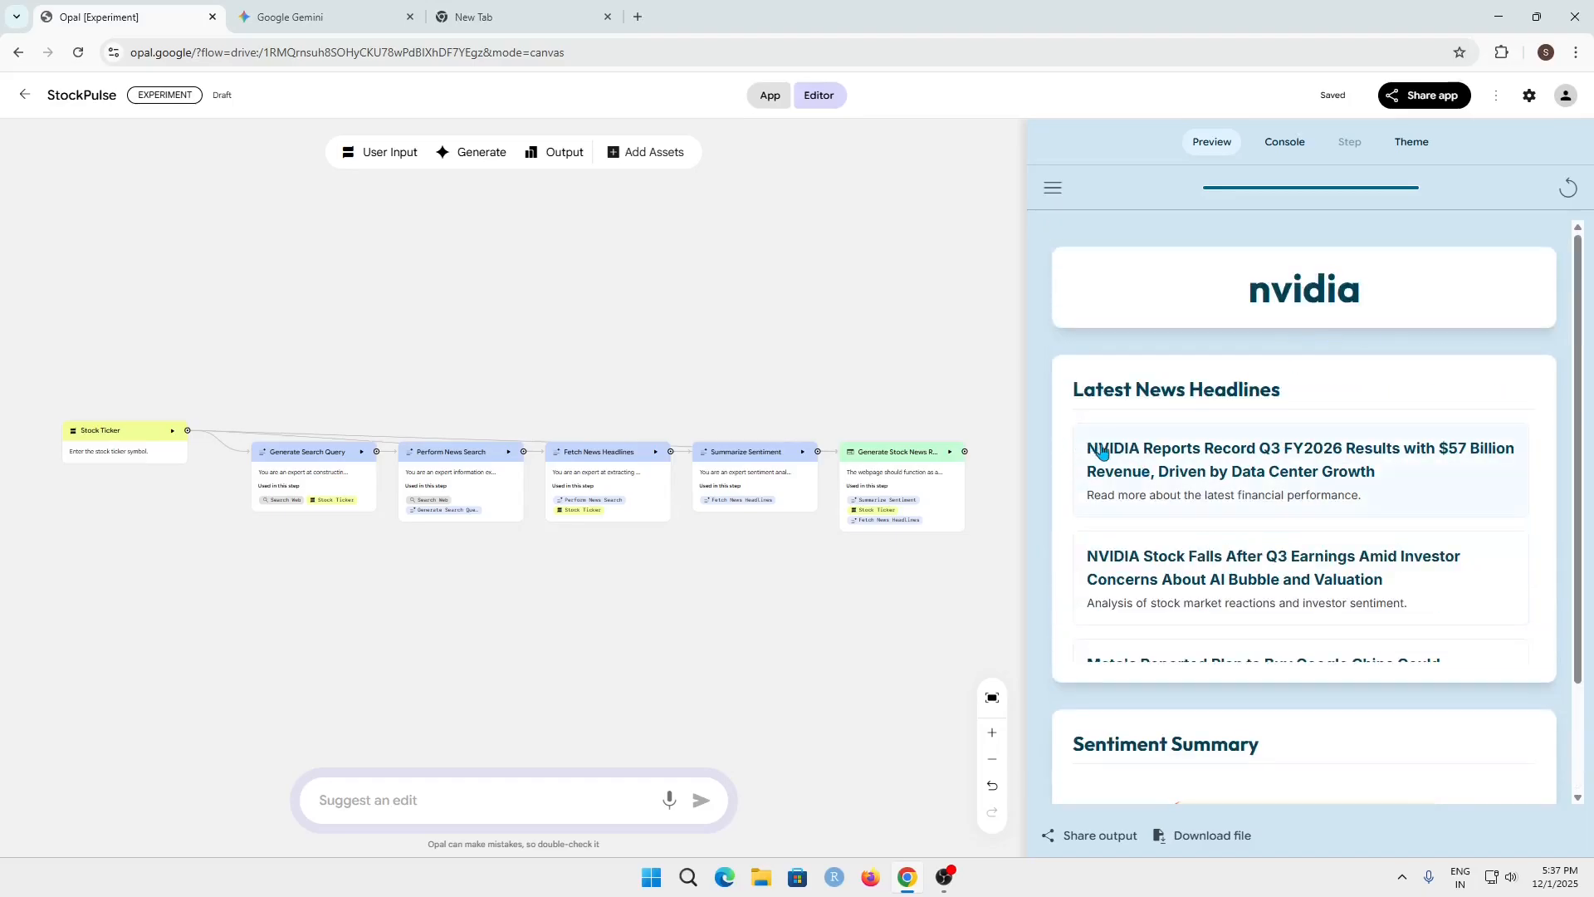
scroll(1287, 503, "down", 1)
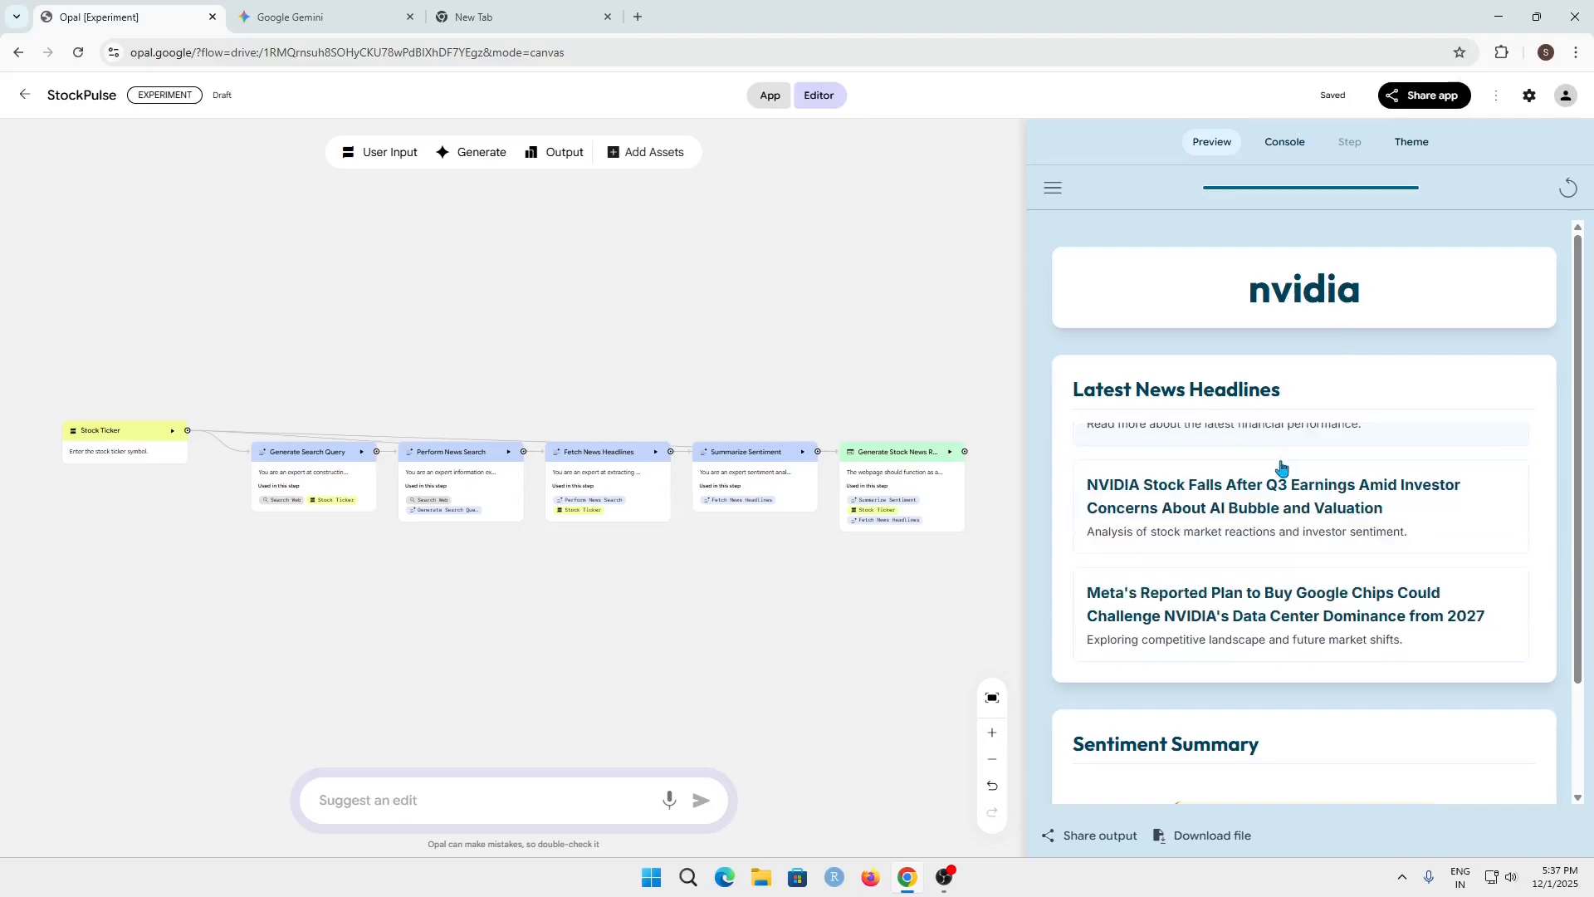
scroll(1321, 627, "down", 2)
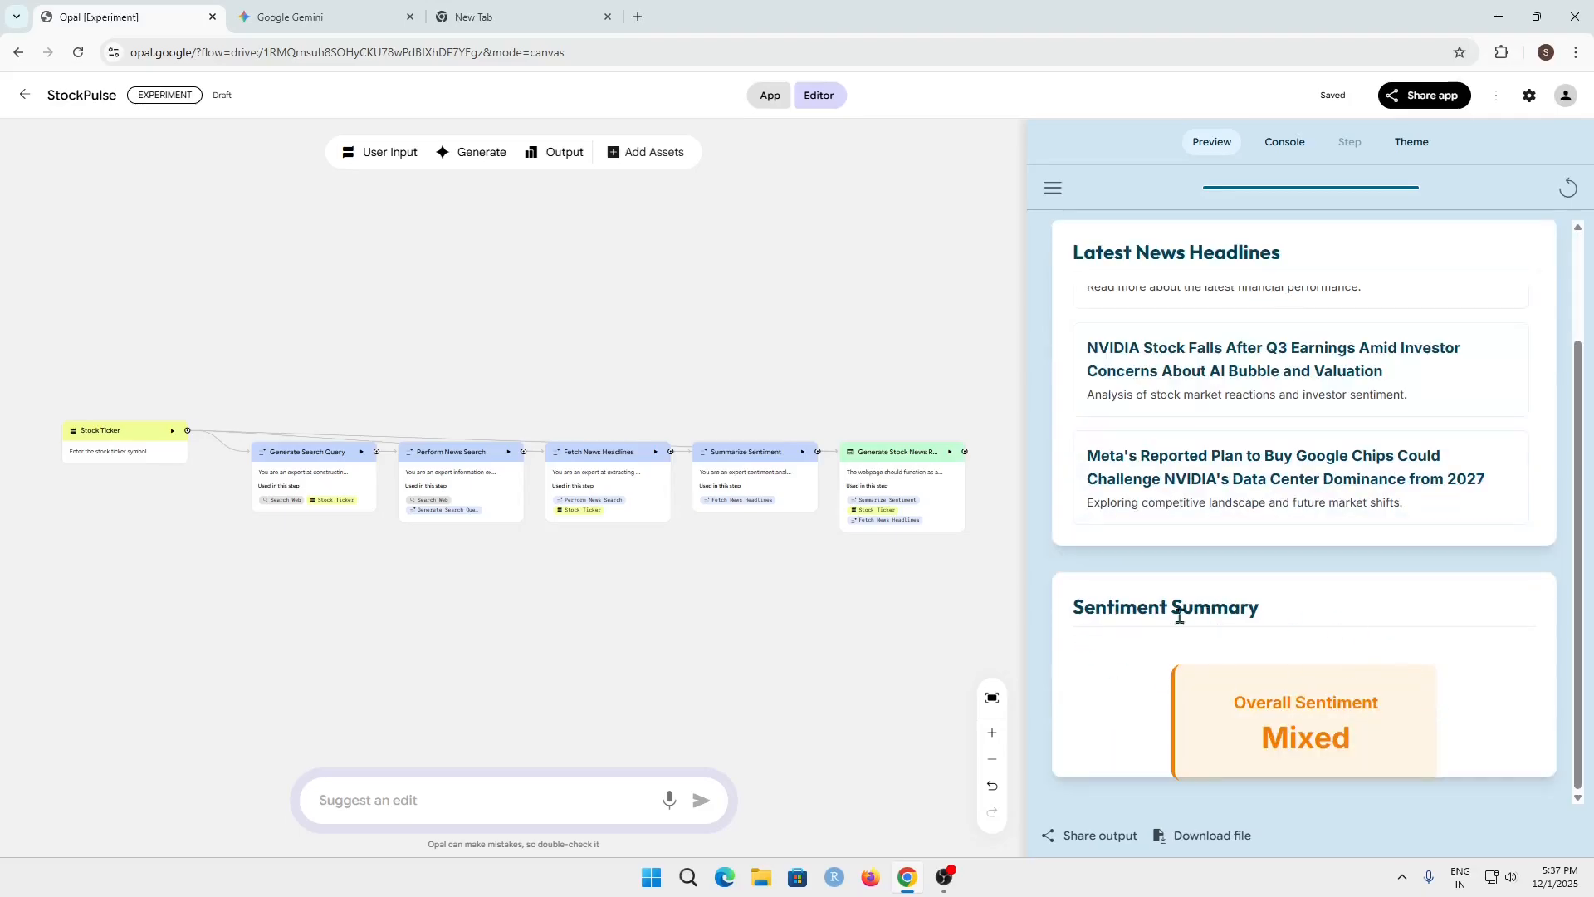
scroll(1346, 565, "up", 4)
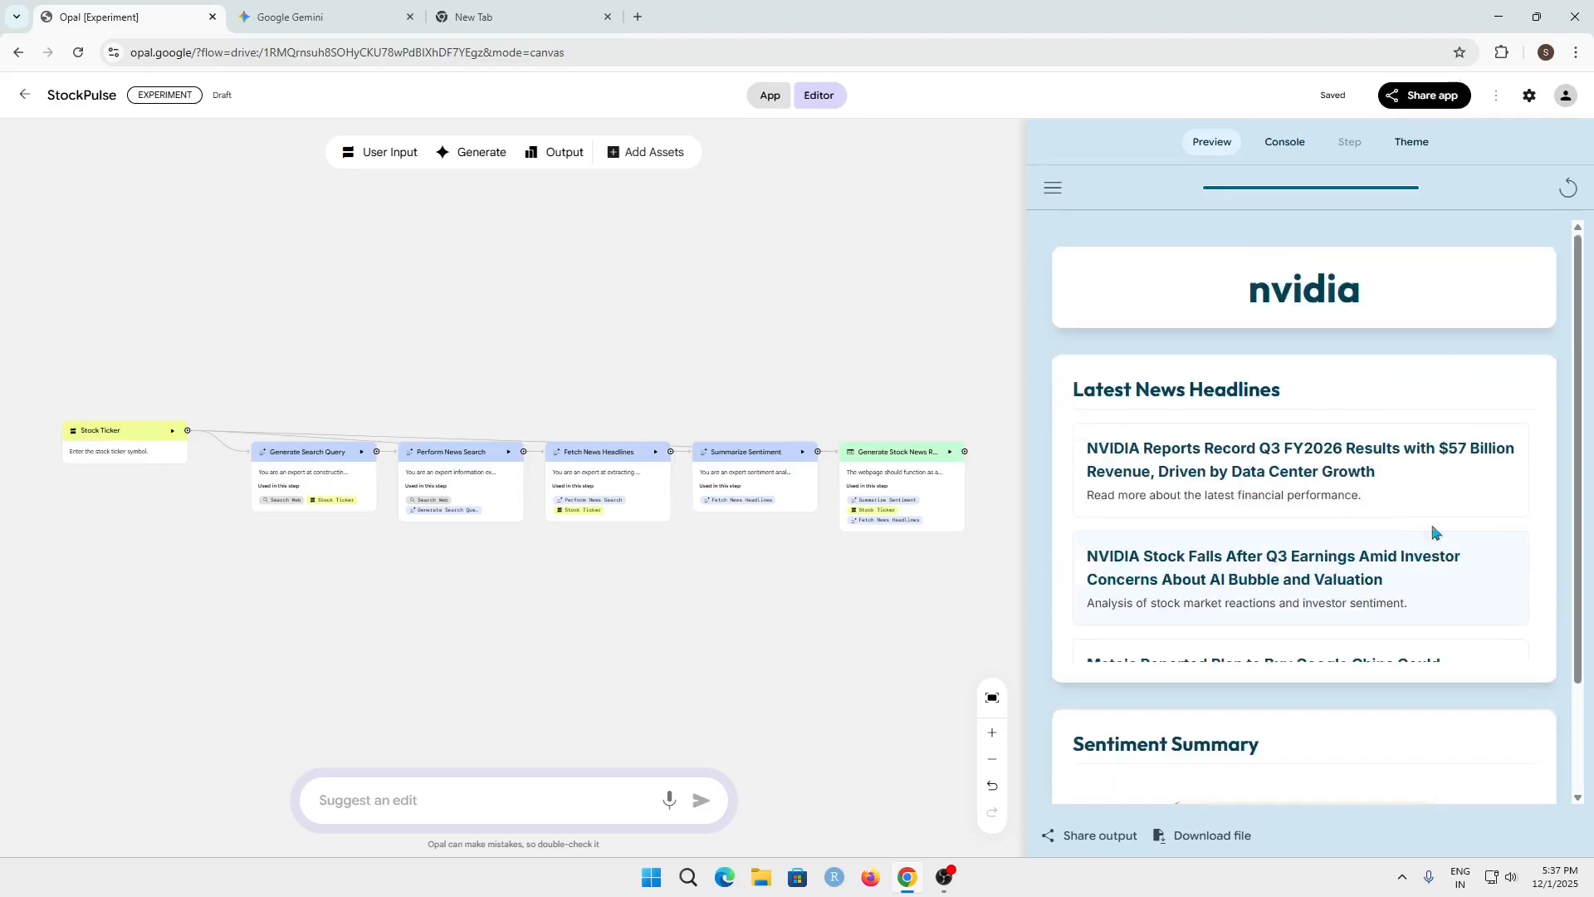
Generate a random theme for the app and narrow the preview to give the workflow canvas more width
left_click(1411, 142)
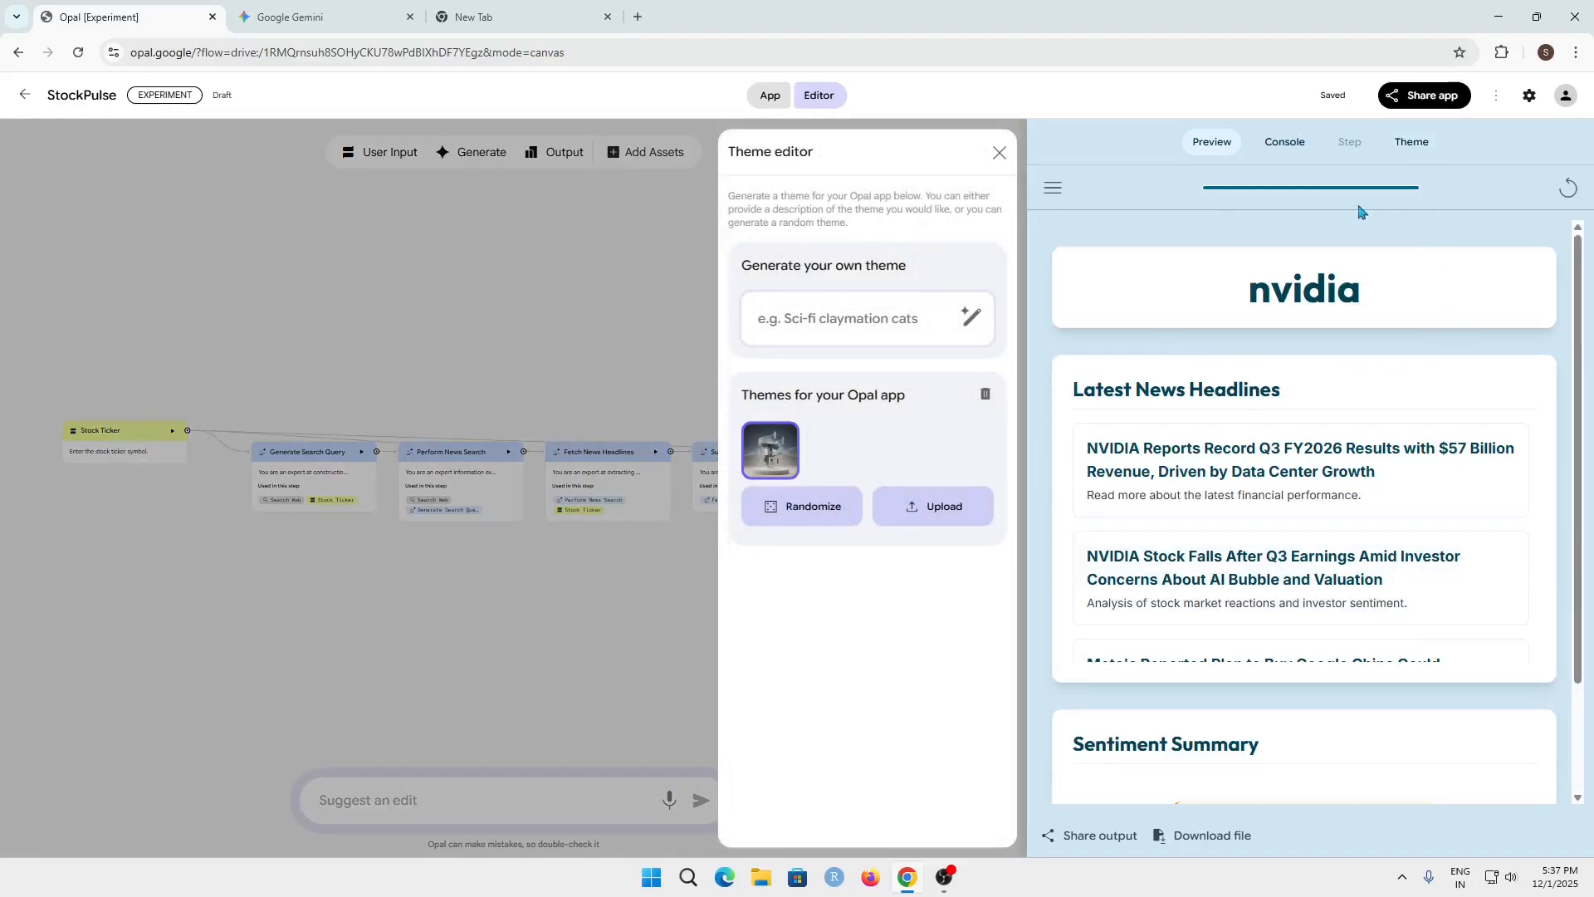
left_click(810, 504)
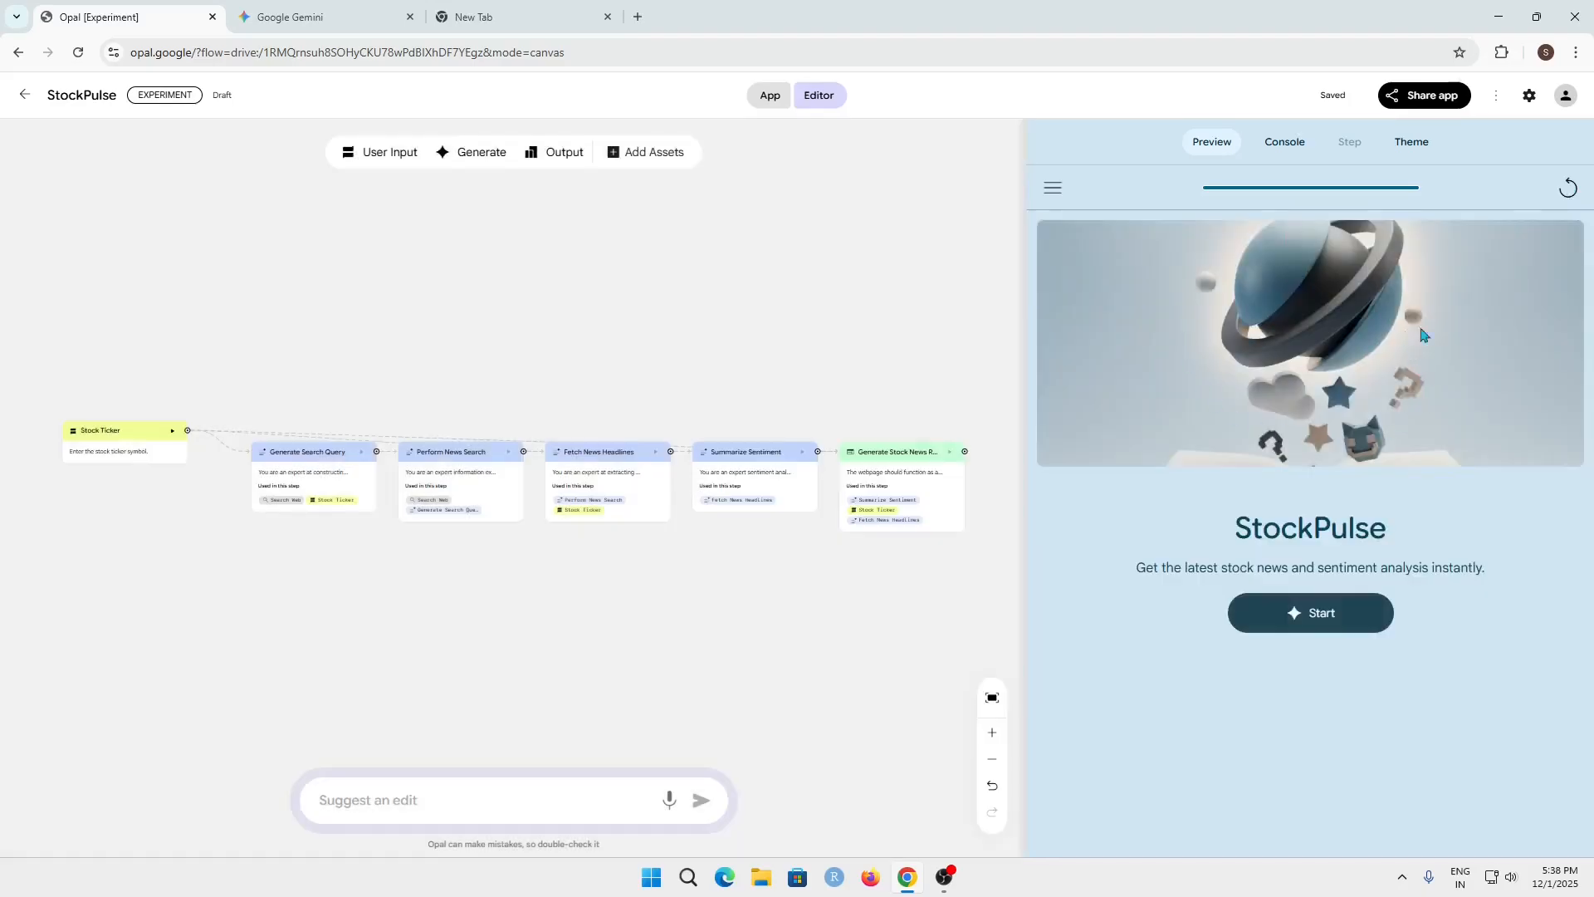
left_click(1411, 145)
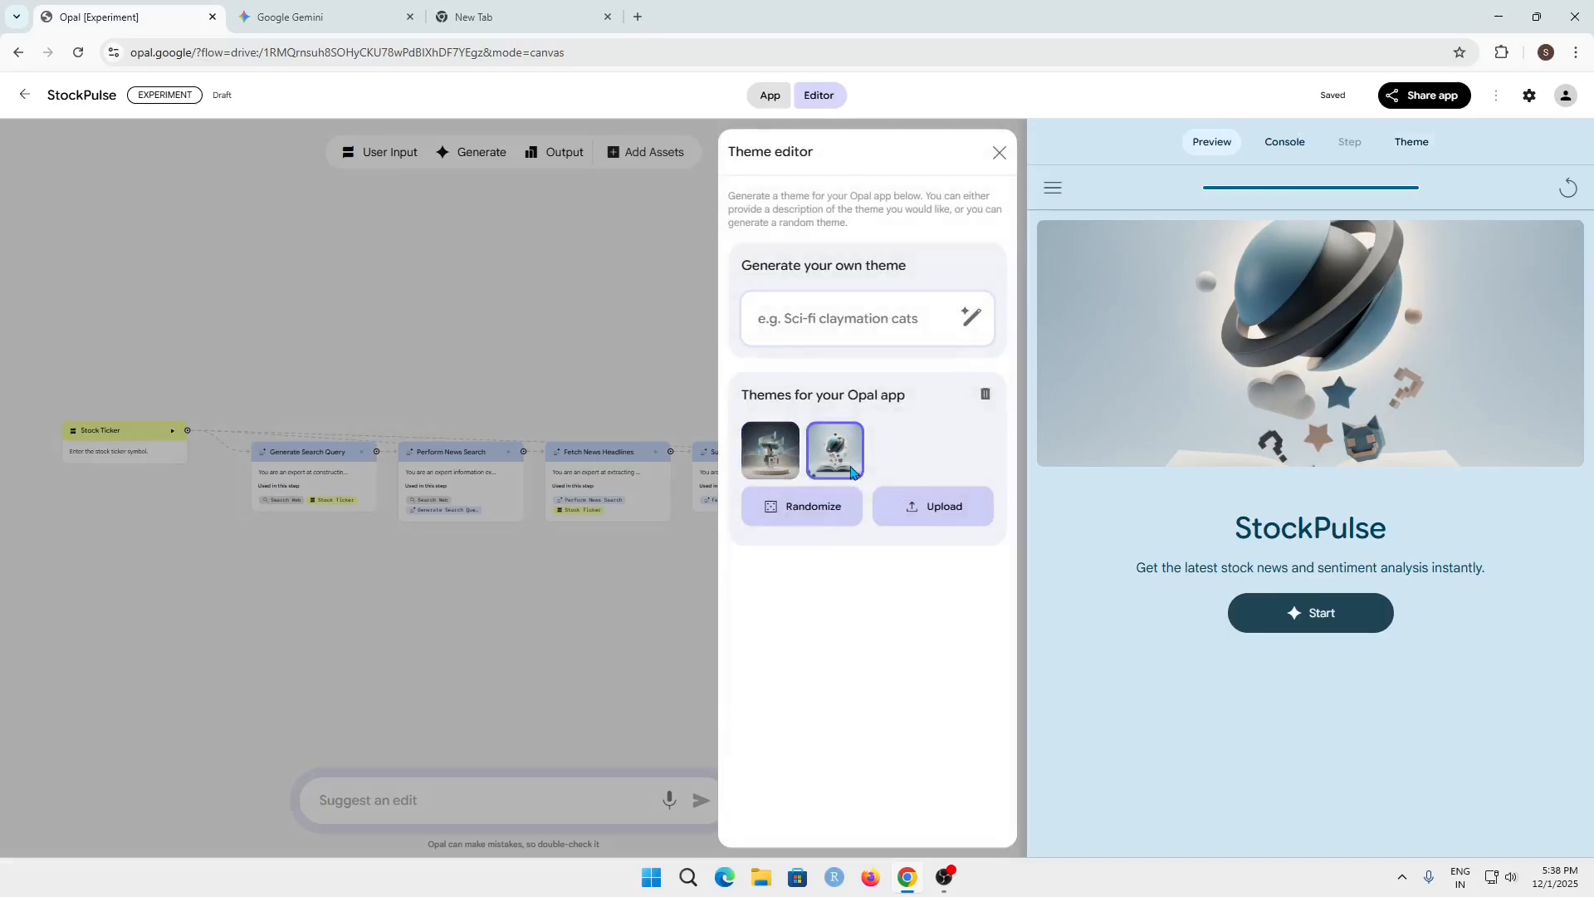
left_click(999, 153)
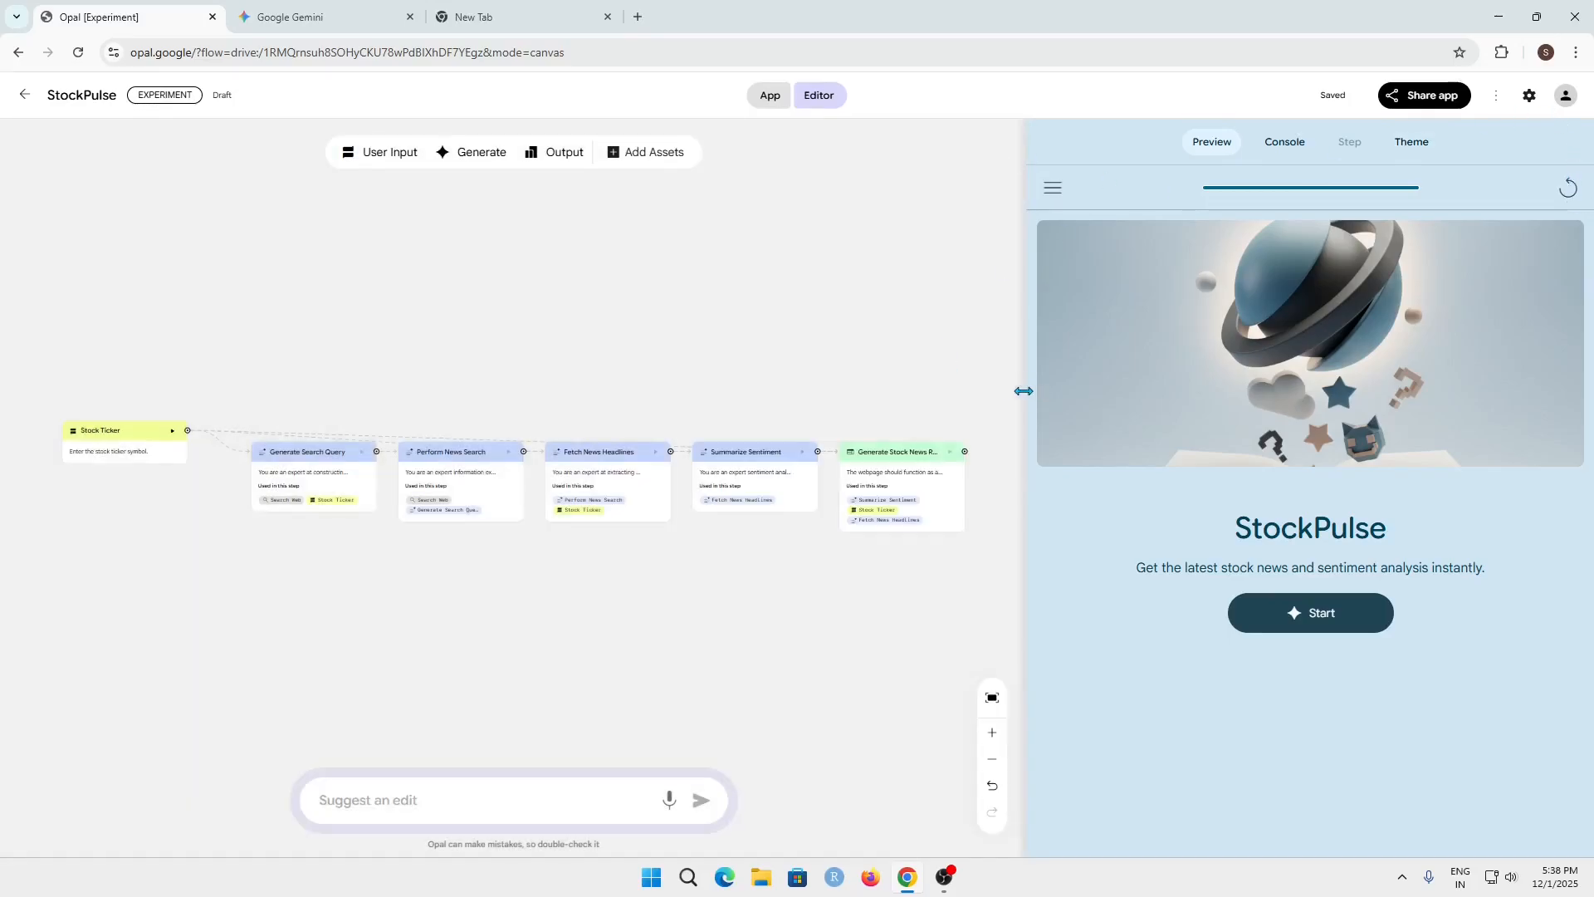
left_click_drag(1023, 390, 1306, 389)
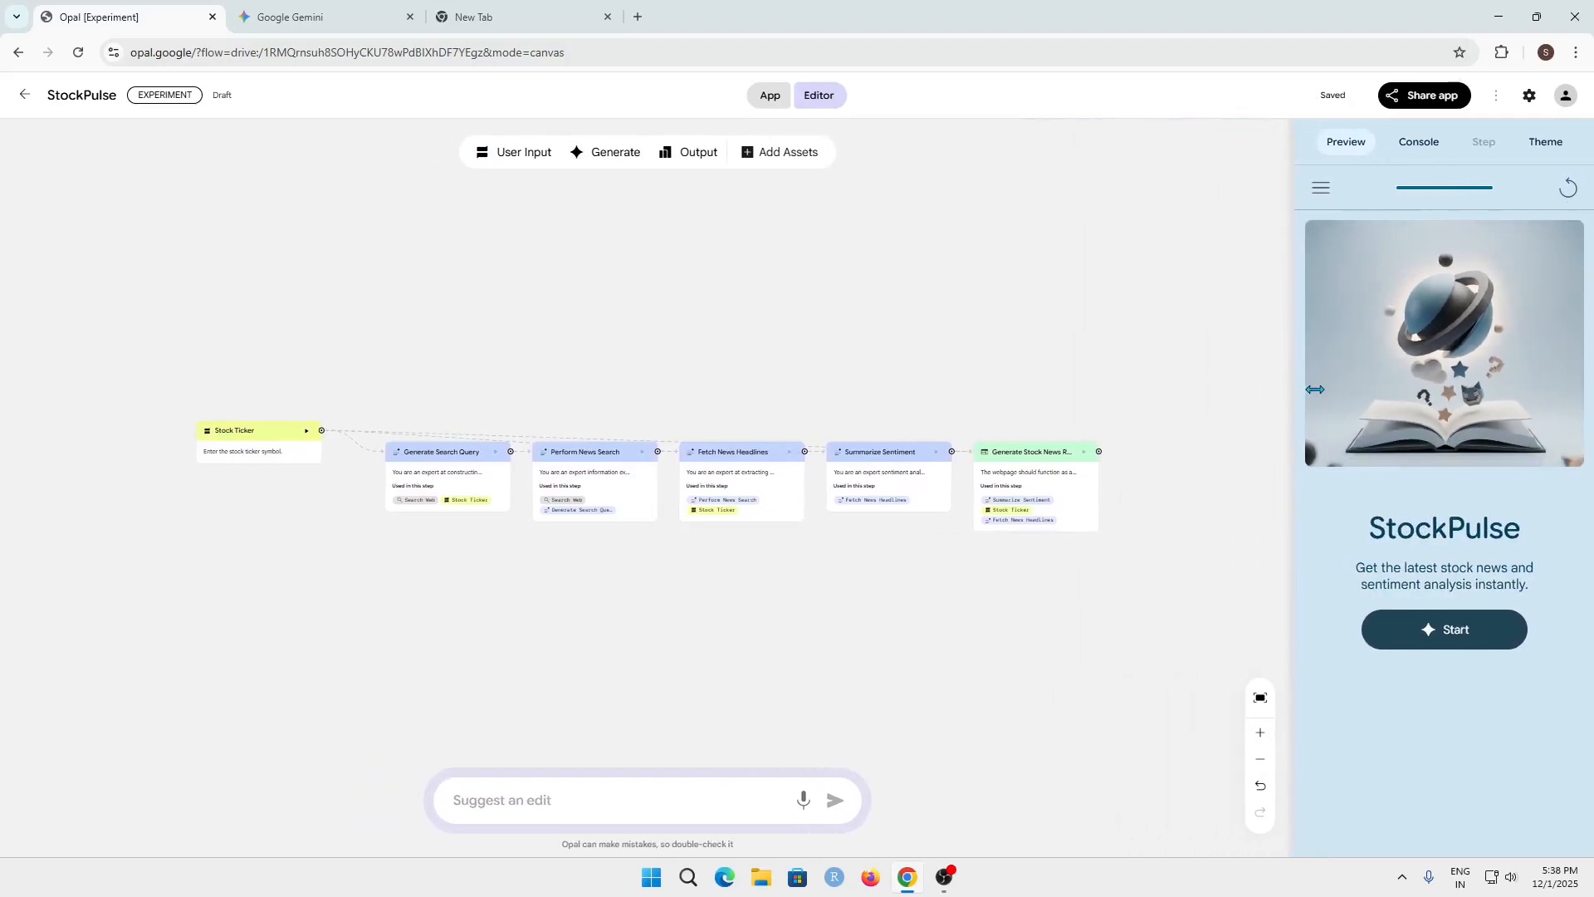